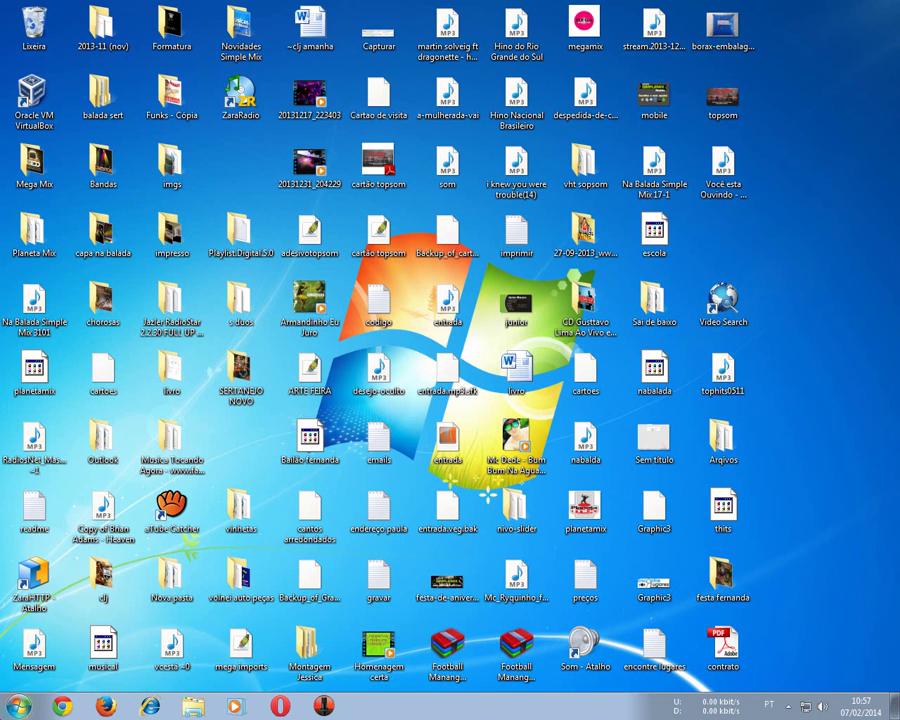
- Launch ZaraRadio and close its tip of the day
{"action": "key", "text": "super"}
{"action": "left_click", "coordinate": [54, 380]}
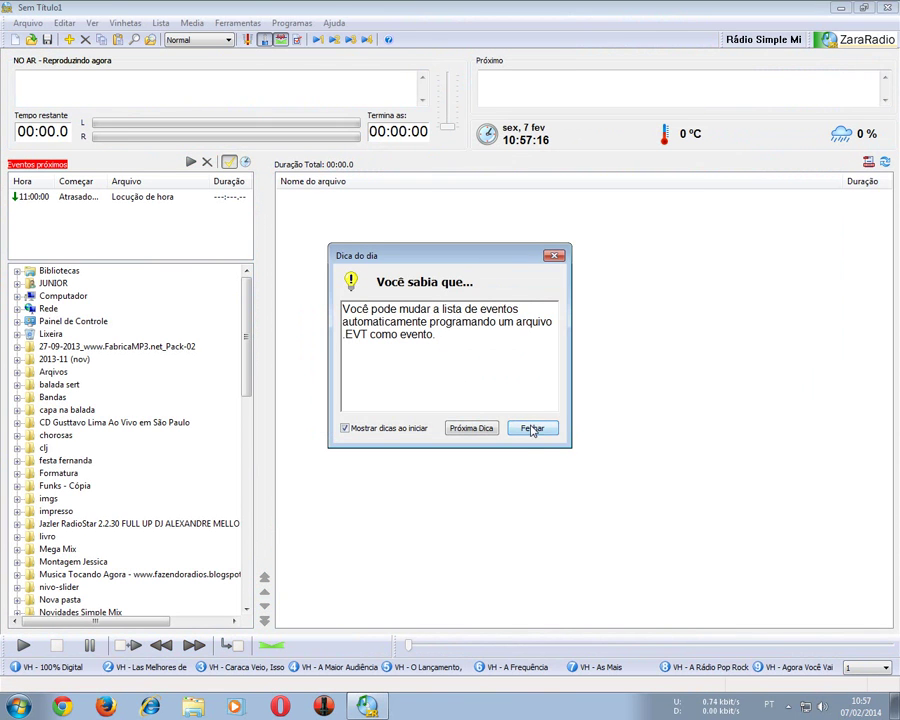
{"action": "left_click", "coordinate": [528, 428]}
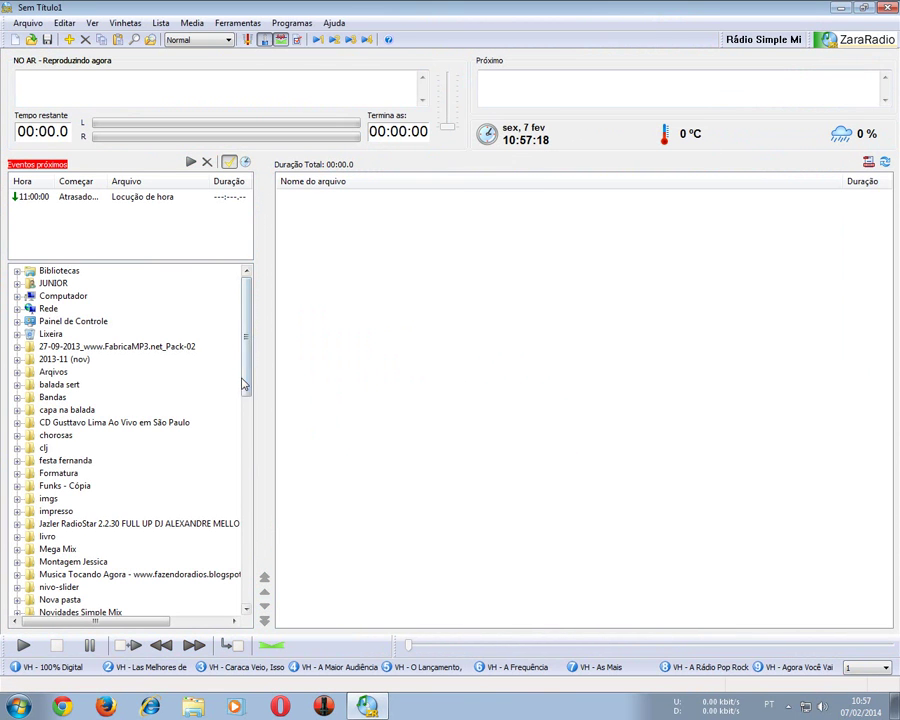
- Create a new once-a-day event with a start time of 19:00:00 and immediate start enabled
{"action": "left_click", "coordinate": [244, 163]}
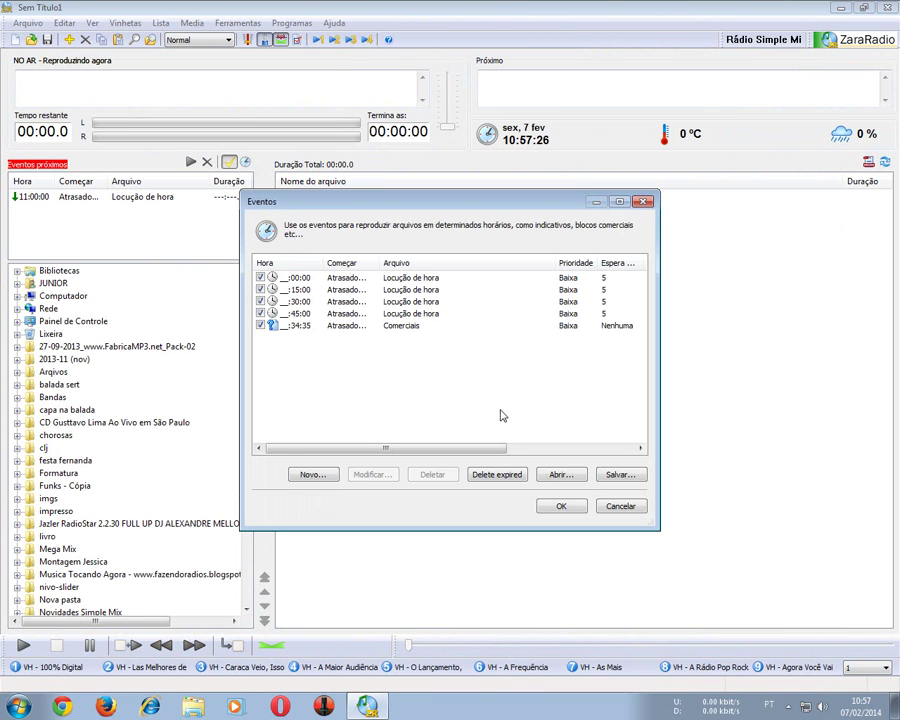
{"action": "left_click", "coordinate": [309, 476]}
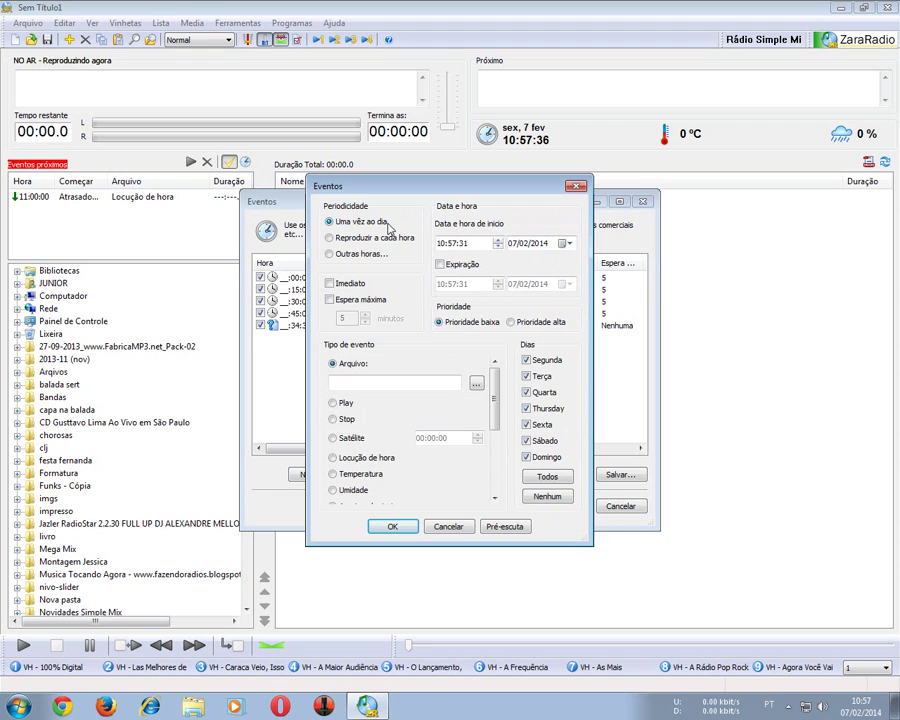
{"action": "left_click", "coordinate": [441, 243]}
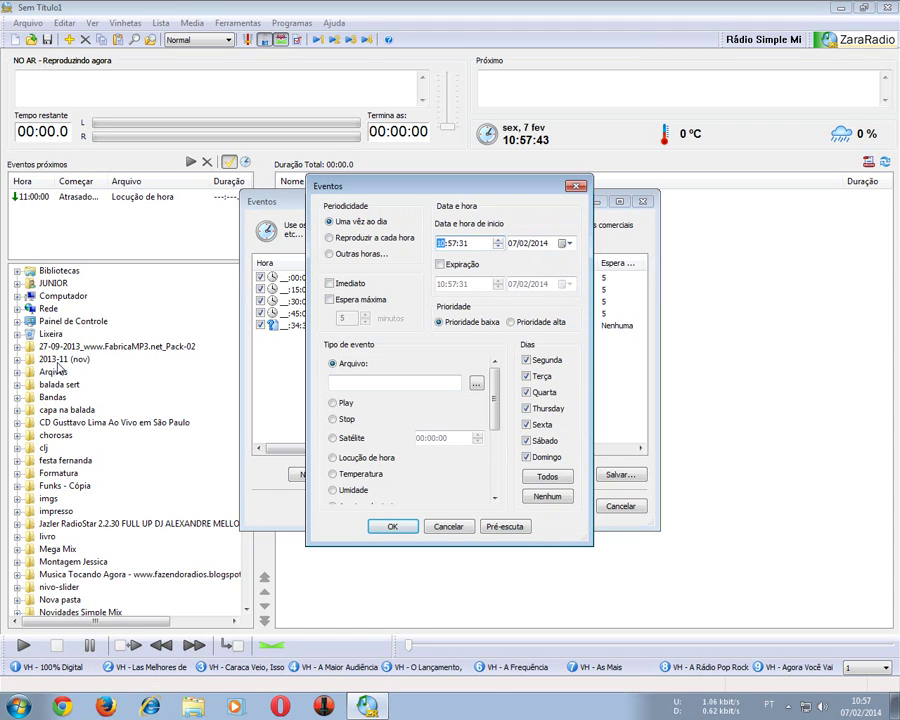
{"action": "type", "text": "19:00:00"}
{"action": "left_click", "coordinate": [330, 286]}
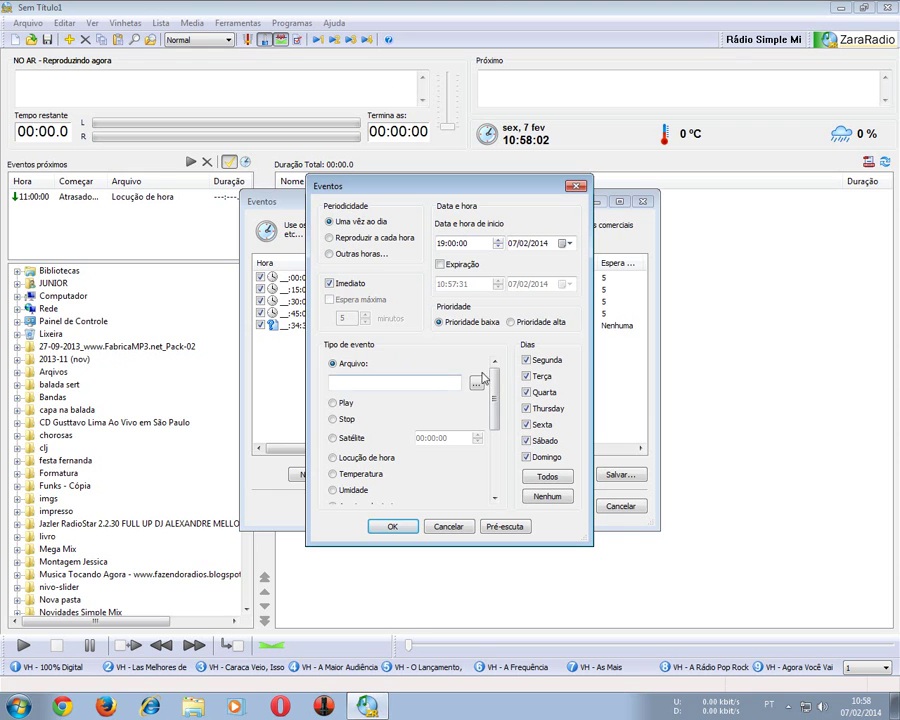
- Set the event type to Internet radio input with the stream address mms://mediaserver.stf.jus.br/radiojustica
{"action": "scroll", "coordinate": [476, 450], "scroll_direction": "down", "scroll_amount": 5}
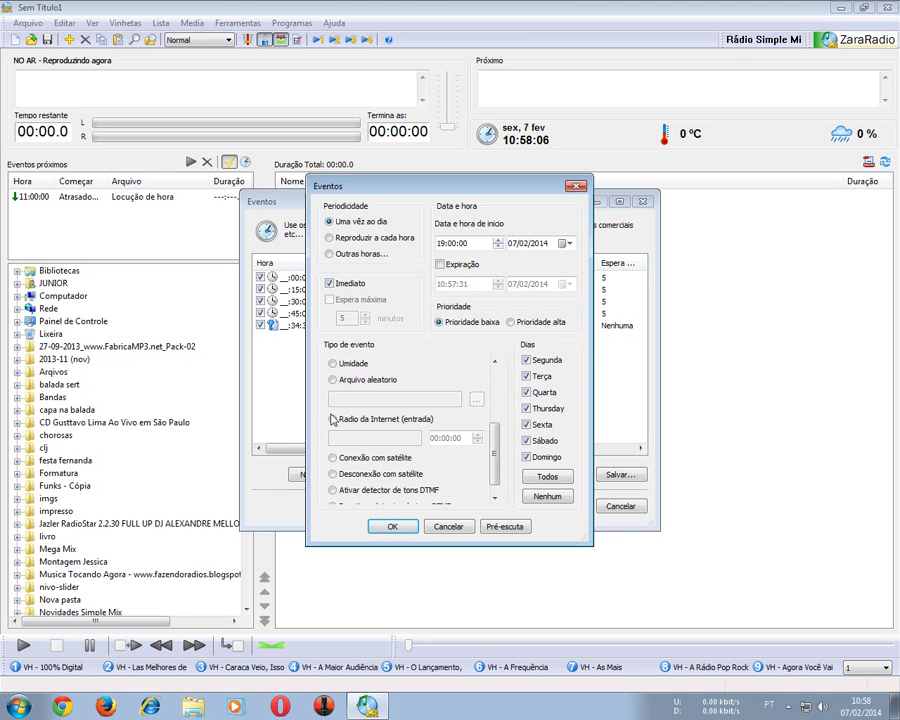
{"action": "left_click", "coordinate": [334, 420]}
{"action": "left_click", "coordinate": [345, 437]}
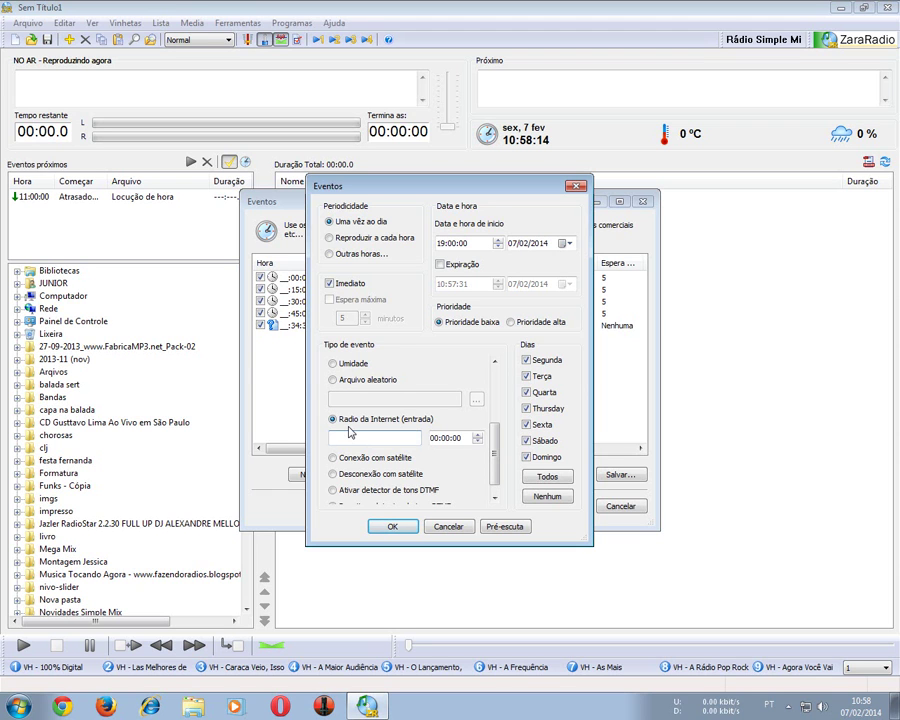
{"action": "type", "text": "mms://"}
{"action": "type", "text": "mediaserver"}
{"action": "type", "text": ":1"}
{"action": "key", "text": "ctrl+z"}
{"action": "type", "text": "mms://mediaserver.stf."}
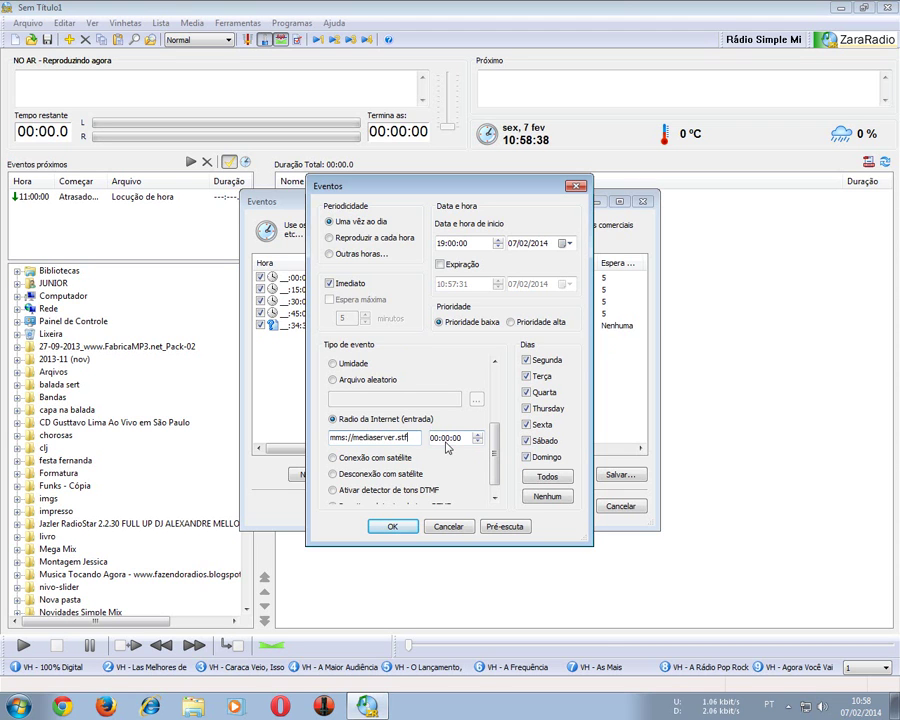
{"action": "type", "text": "jus.br"}
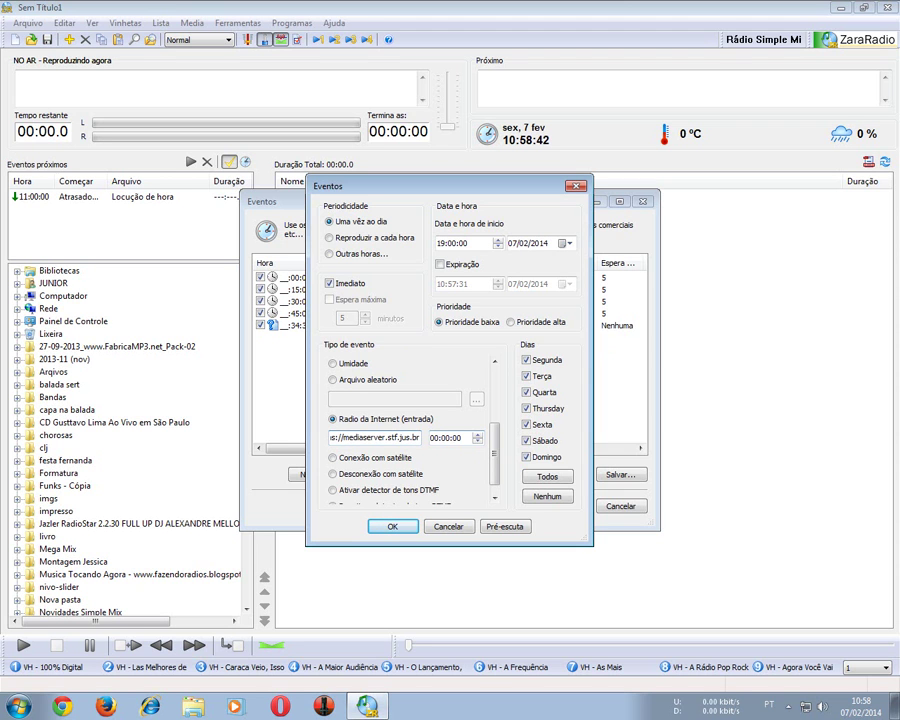
{"action": "type", "text": "/radio"}
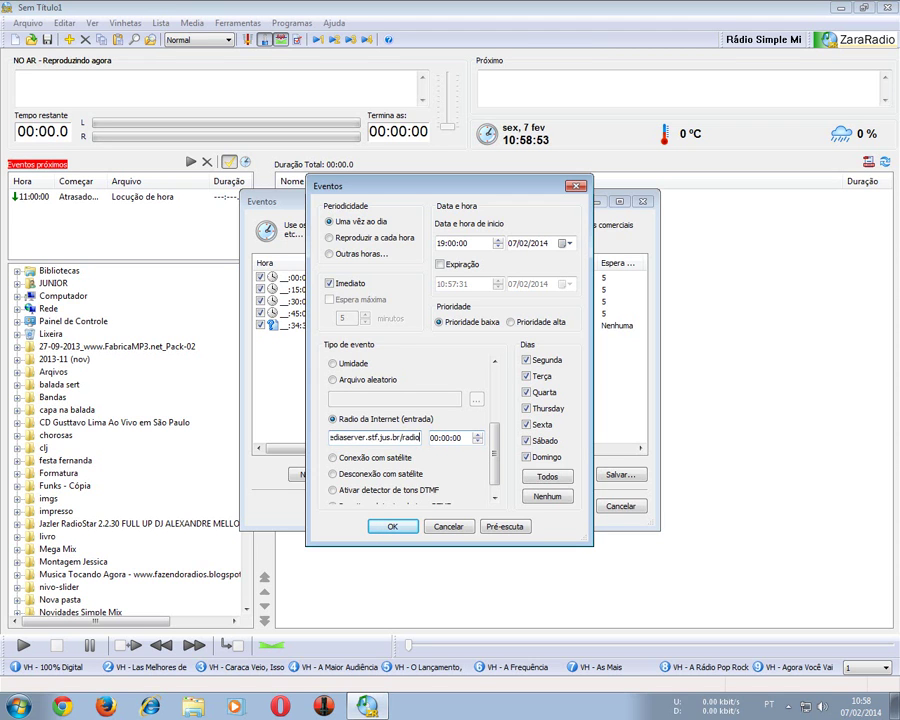
{"action": "type", "text": "ju"}
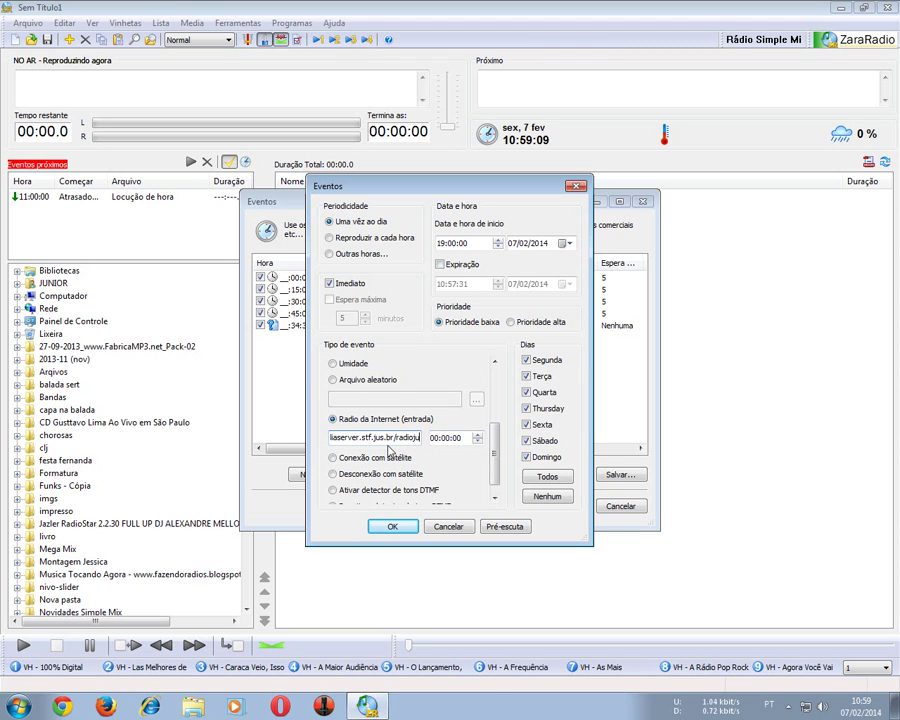
{"action": "left_click_drag", "start_coordinate": [415, 437], "coordinate": [260, 441]}
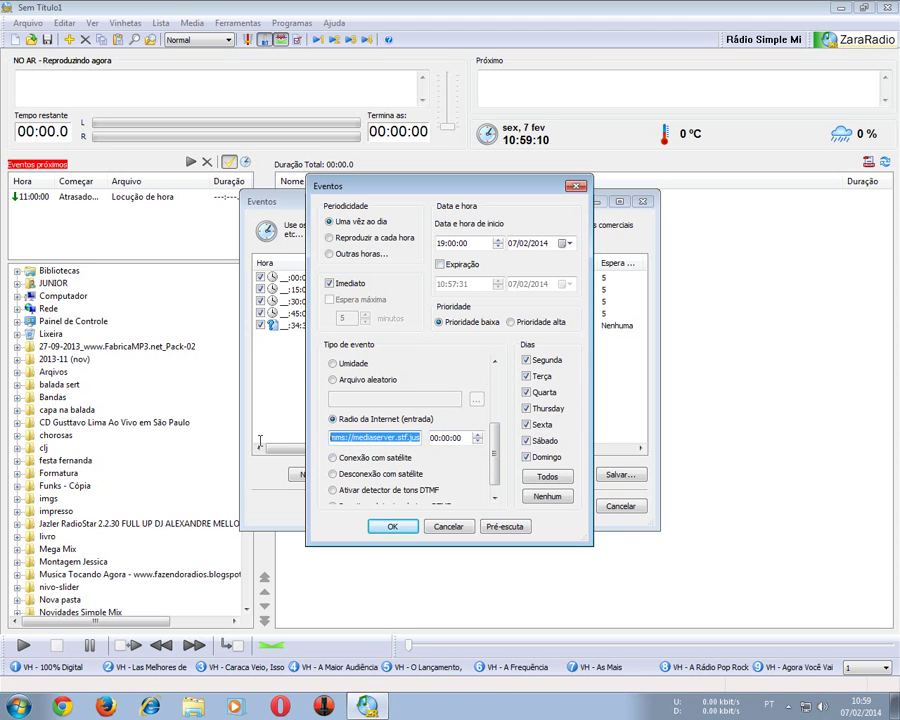
{"action": "left_click", "coordinate": [380, 437]}
{"action": "left_click_drag", "start_coordinate": [406, 437], "coordinate": [425, 446]}
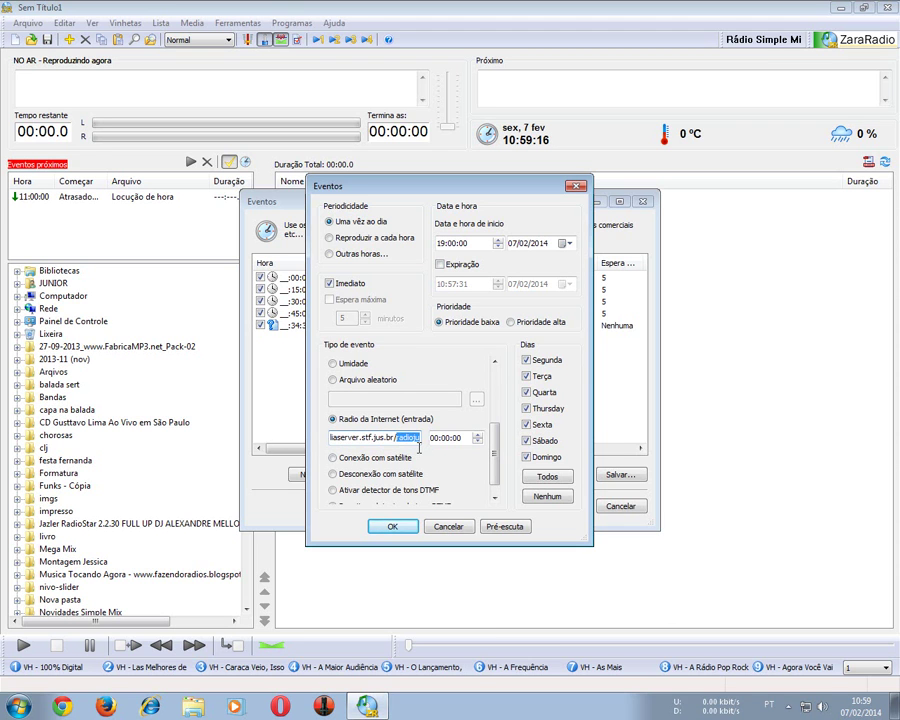
{"action": "left_click", "coordinate": [419, 446]}
{"action": "key", "text": "Right"}
{"action": "key", "text": "Right"}
{"action": "key", "text": "Right"}
{"action": "key", "text": "Right"}
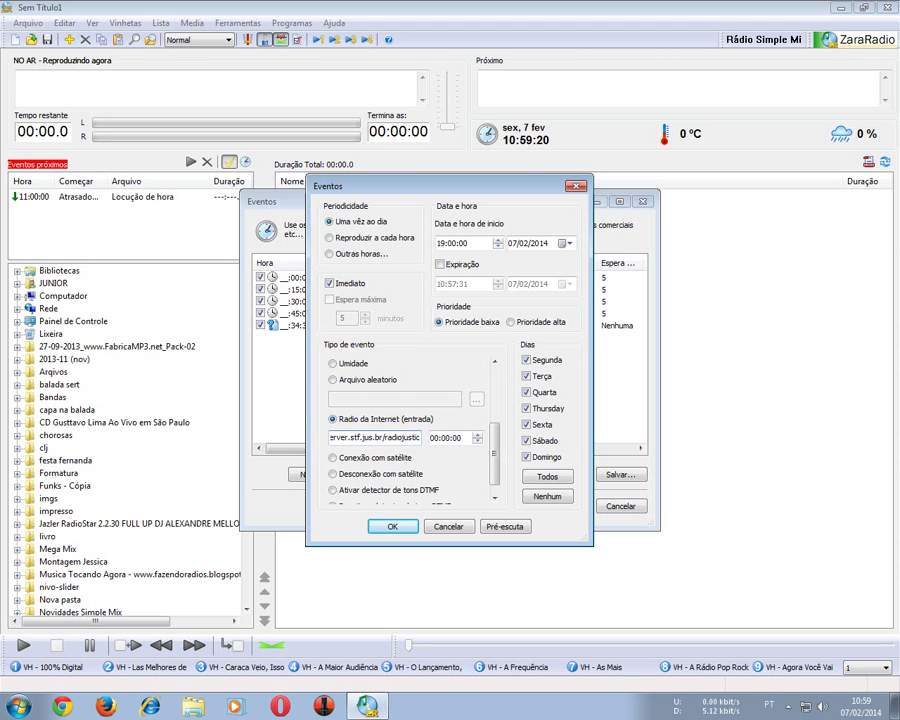
{"action": "key", "text": "Right"}
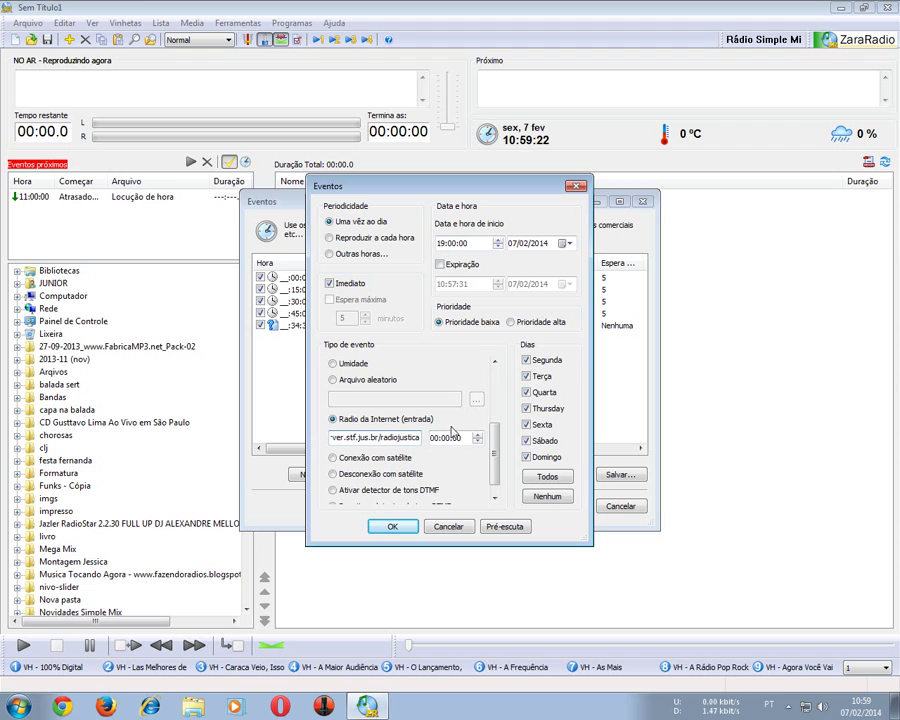
- Set the Internet radio duration to 01:00:00 and save the new event
{"action": "left_click", "coordinate": [434, 438]}
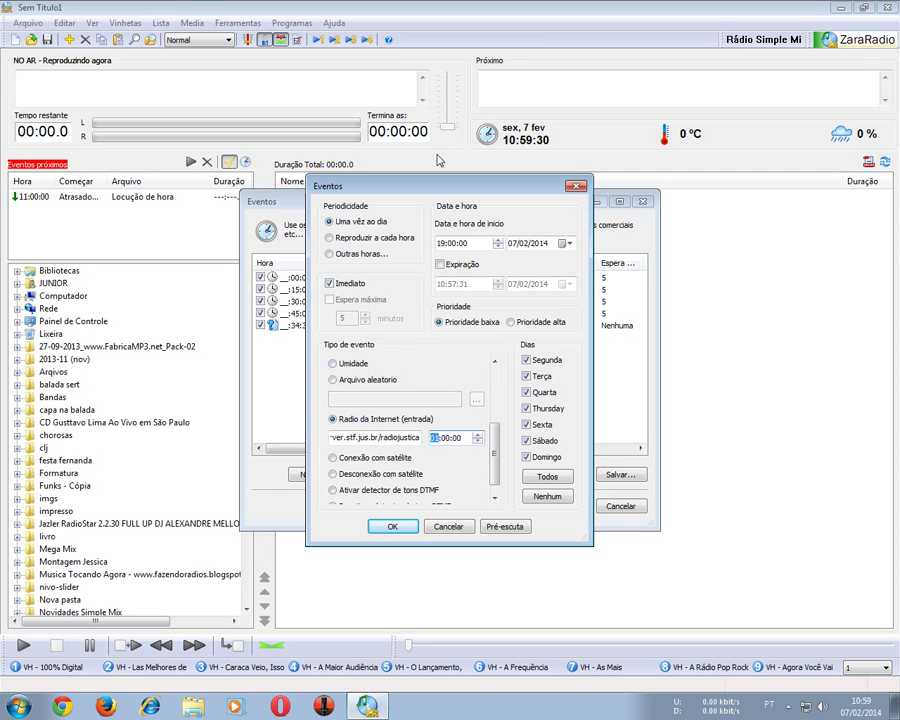
{"action": "left_click_drag", "start_coordinate": [491, 454], "coordinate": [498, 476]}
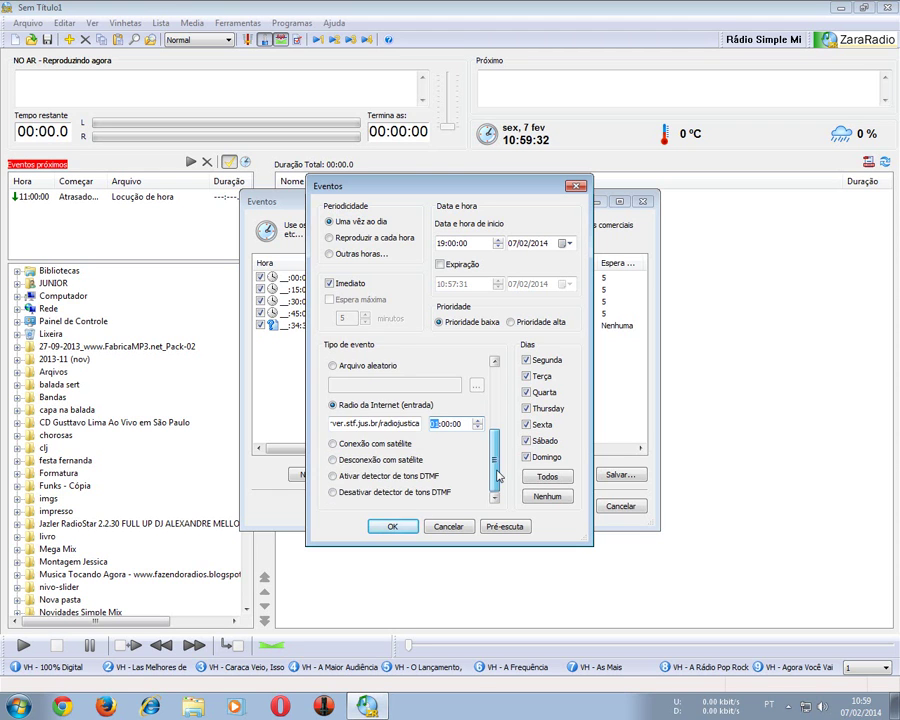
{"action": "left_click", "coordinate": [394, 529]}
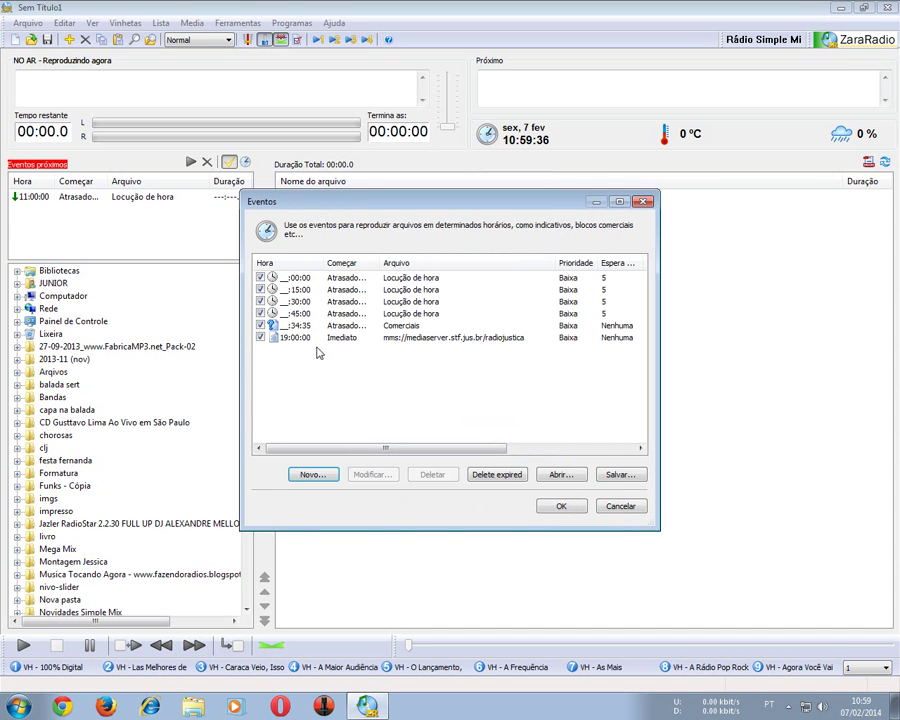
- Edit the radiojustica event to use high priority and exclude Saturday and Sunday
{"action": "left_click", "coordinate": [398, 340]}
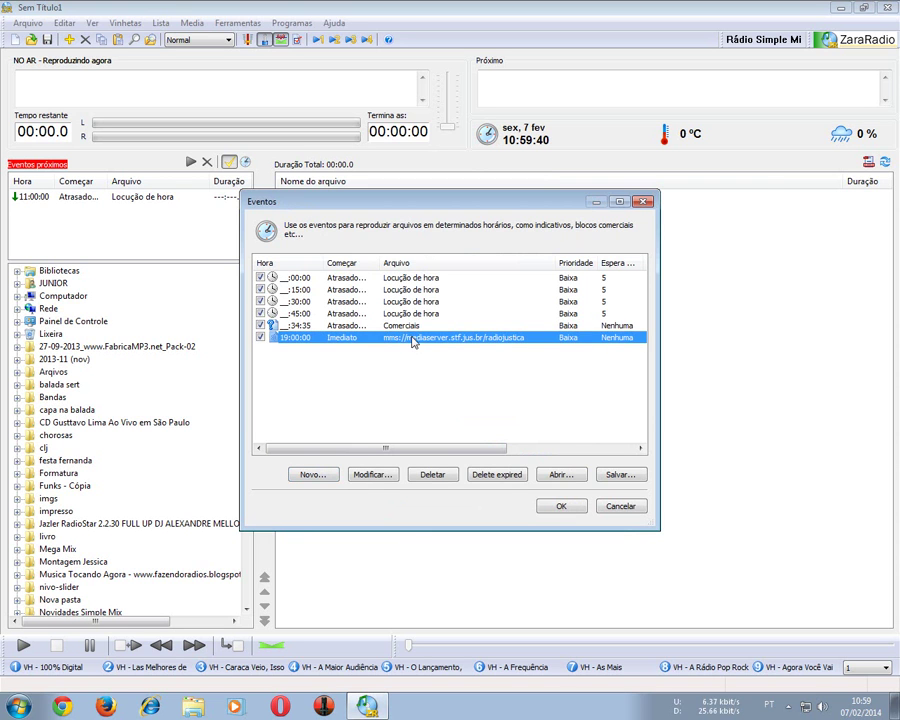
{"action": "double_click", "coordinate": [398, 337]}
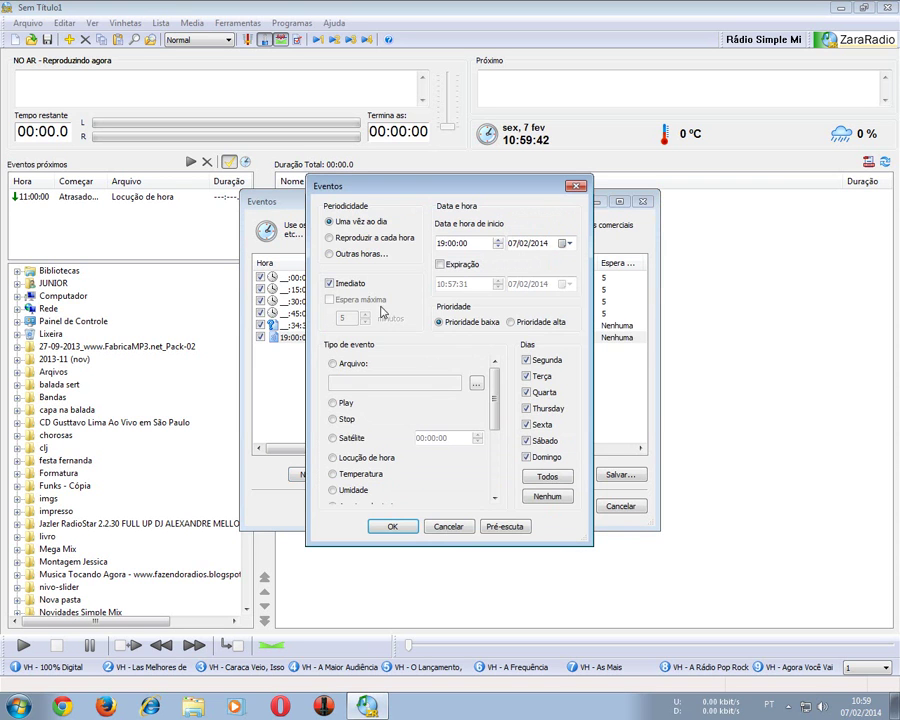
{"action": "left_click", "coordinate": [548, 323]}
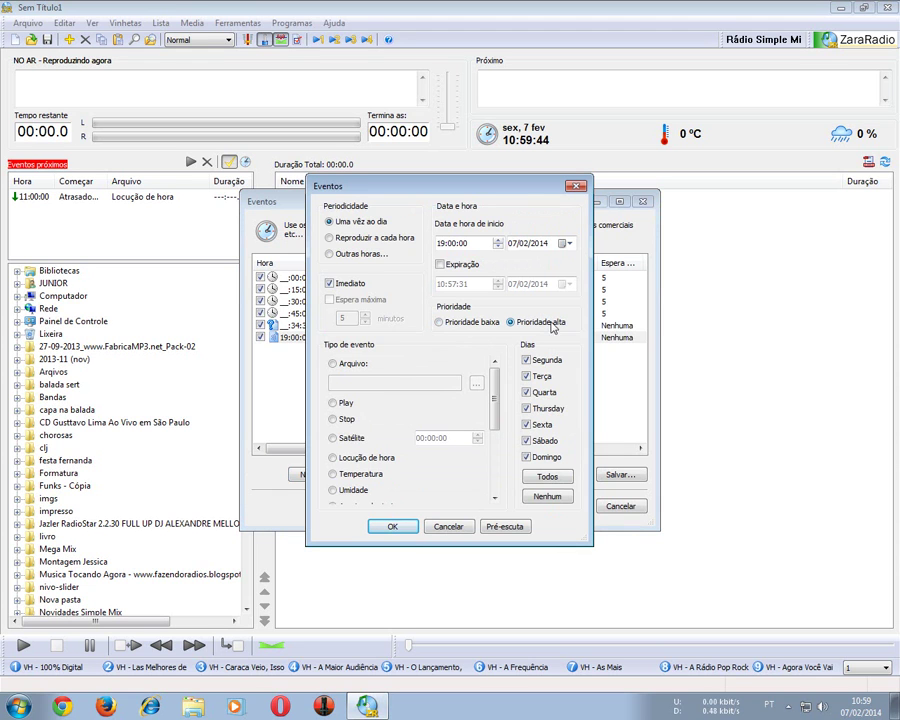
{"action": "left_click", "coordinate": [529, 456]}
{"action": "left_click", "coordinate": [531, 441]}
{"action": "mouse_move", "coordinate": [491, 388]}
{"action": "left_mouse_down"}
{"action": "mouse_move", "coordinate": [491, 480]}
{"action": "mouse_move", "coordinate": [491, 380]}
{"action": "left_mouse_up"}
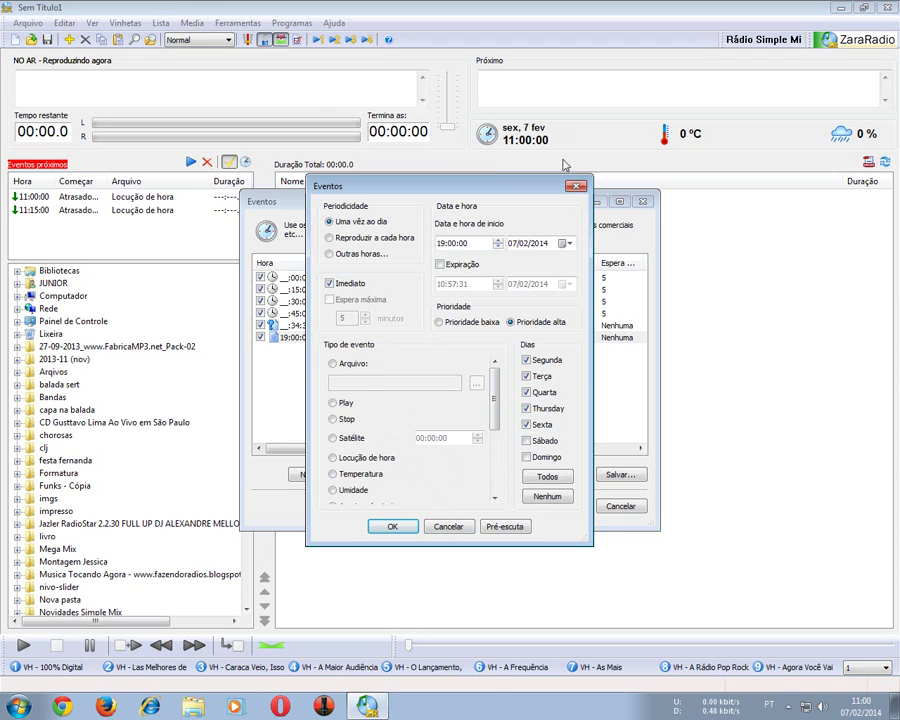
- Set the radiojustica event's start time to 11:01:00, then save the event and the event list
{"action": "left_click", "coordinate": [442, 244]}
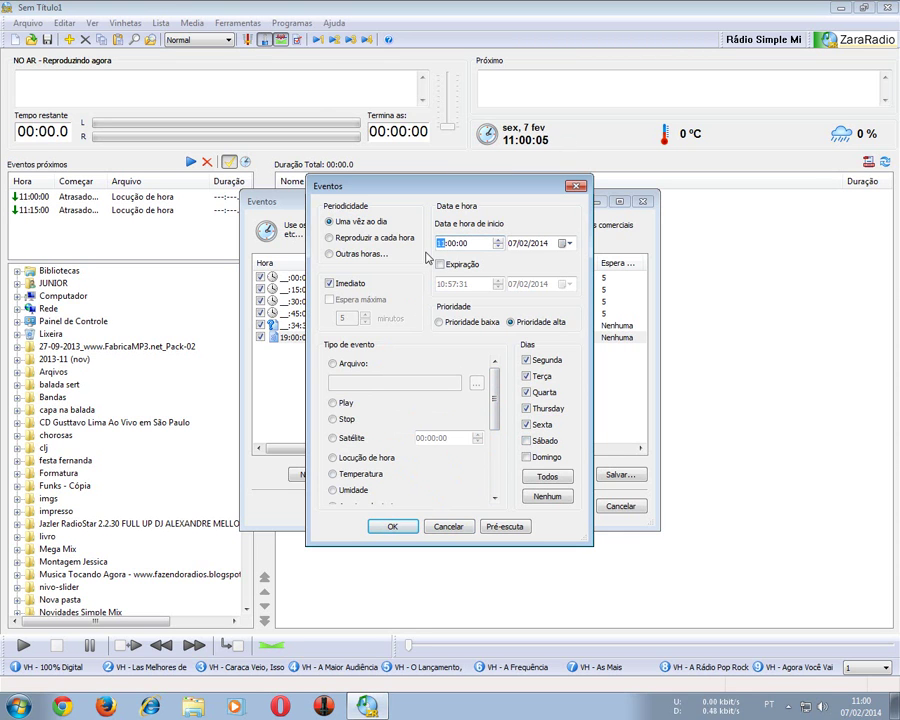
{"action": "type", "text": "11:01"}
{"action": "left_click", "coordinate": [407, 532]}
{"action": "left_click", "coordinate": [568, 504]}
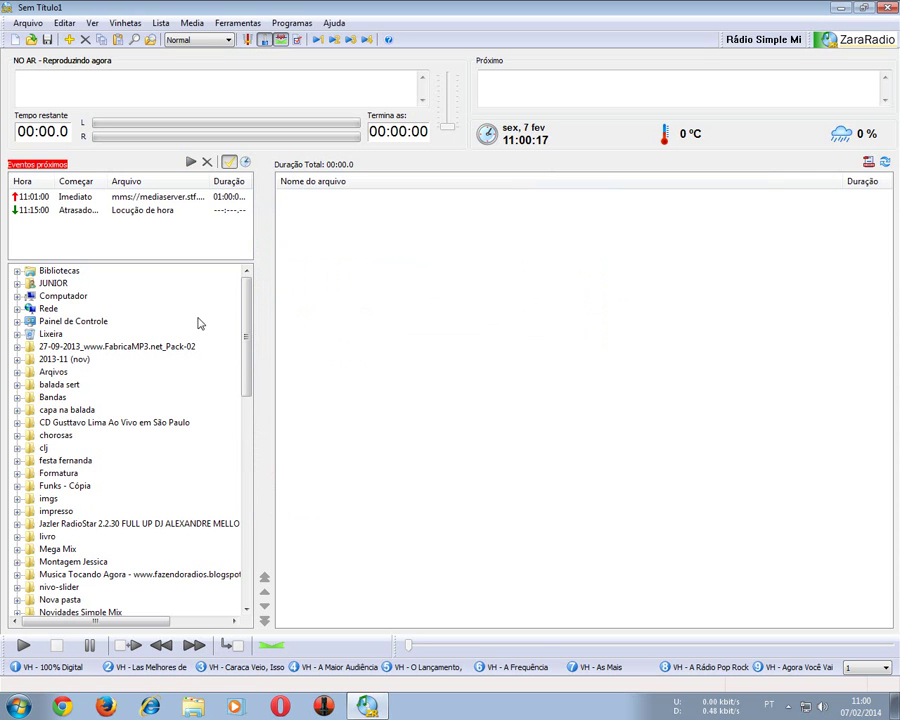
- Add Loona - Caliente from the 27-09-2013_www.FabricaMP3.net_Pack-02 folder to the playlist, play it and skip ahead in the track
{"action": "double_click", "coordinate": [97, 349]}
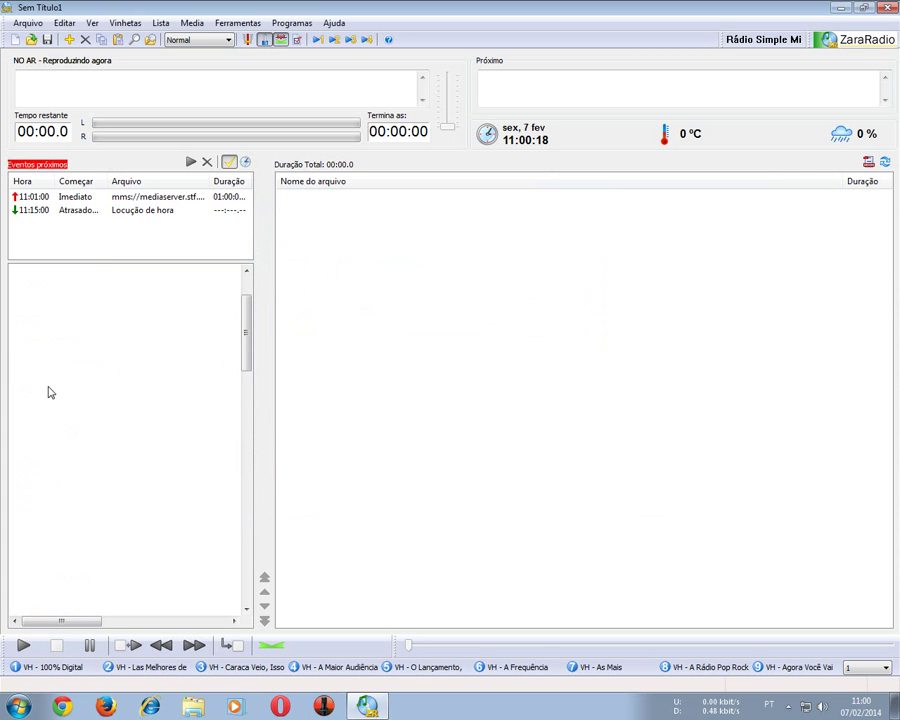
{"action": "left_click_drag", "start_coordinate": [80, 410], "coordinate": [420, 270]}
{"action": "double_click", "coordinate": [380, 198]}
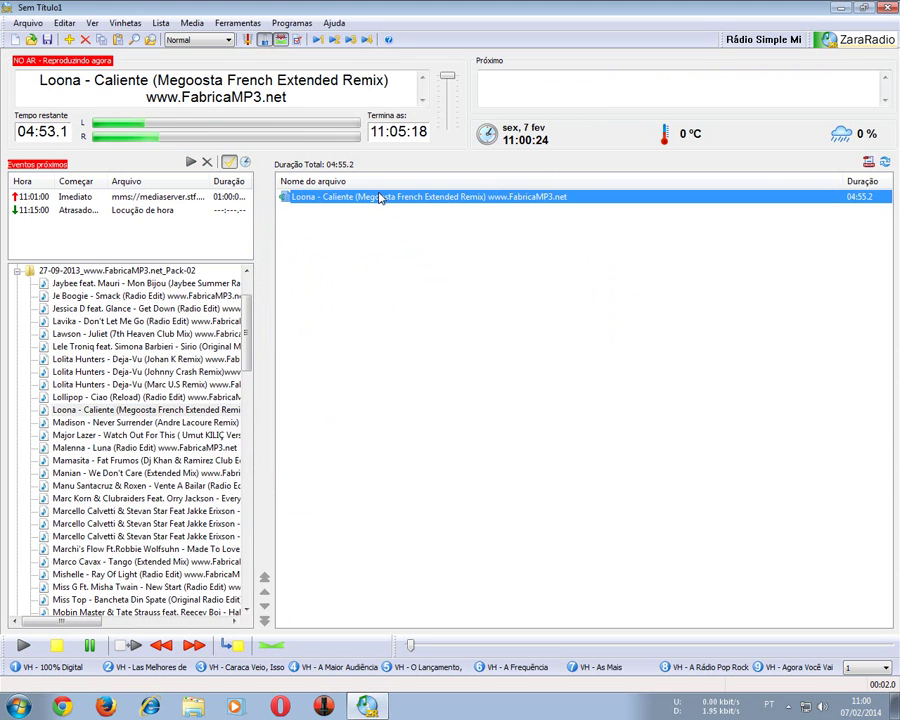
{"action": "left_click_drag", "start_coordinate": [412, 645], "coordinate": [619, 645]}
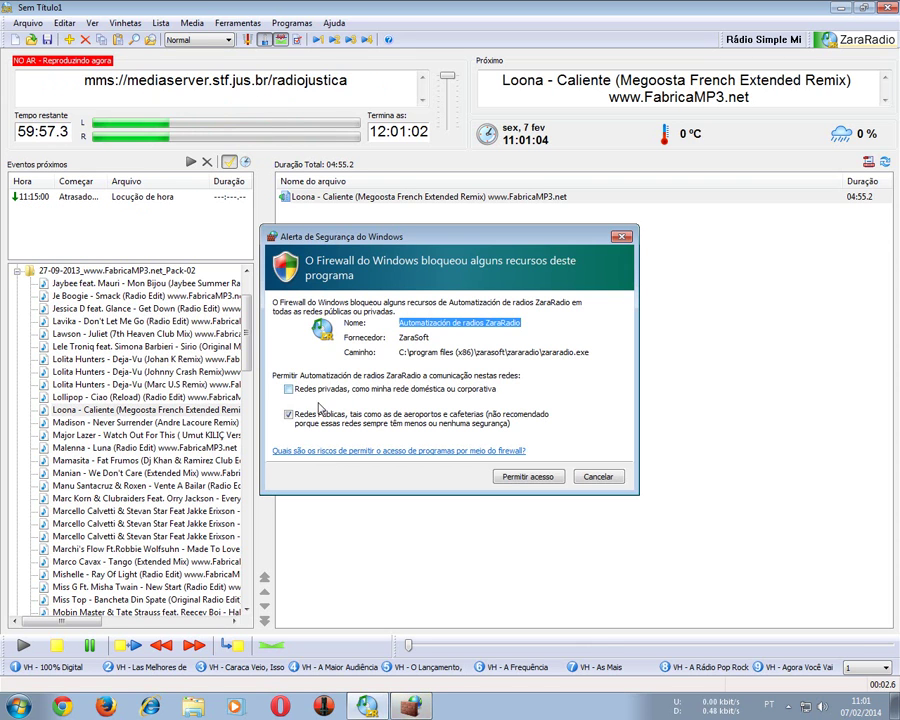
- Allow ZaraRadio through the Windows Firewall on private and public networks, and try to skip ahead in the live stream
{"action": "left_click", "coordinate": [289, 389]}
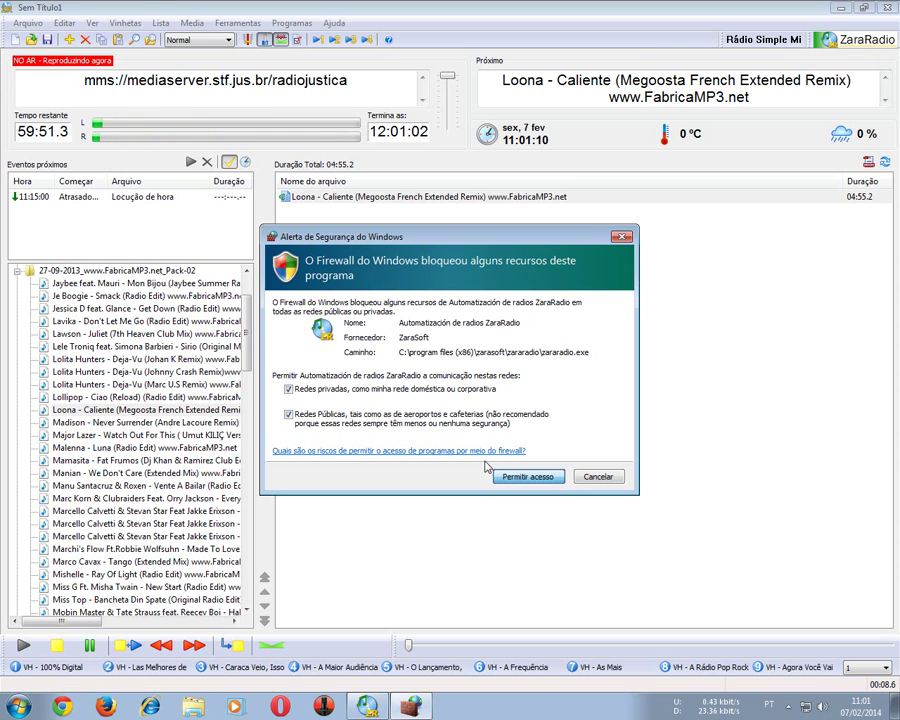
{"action": "key", "text": "Return"}
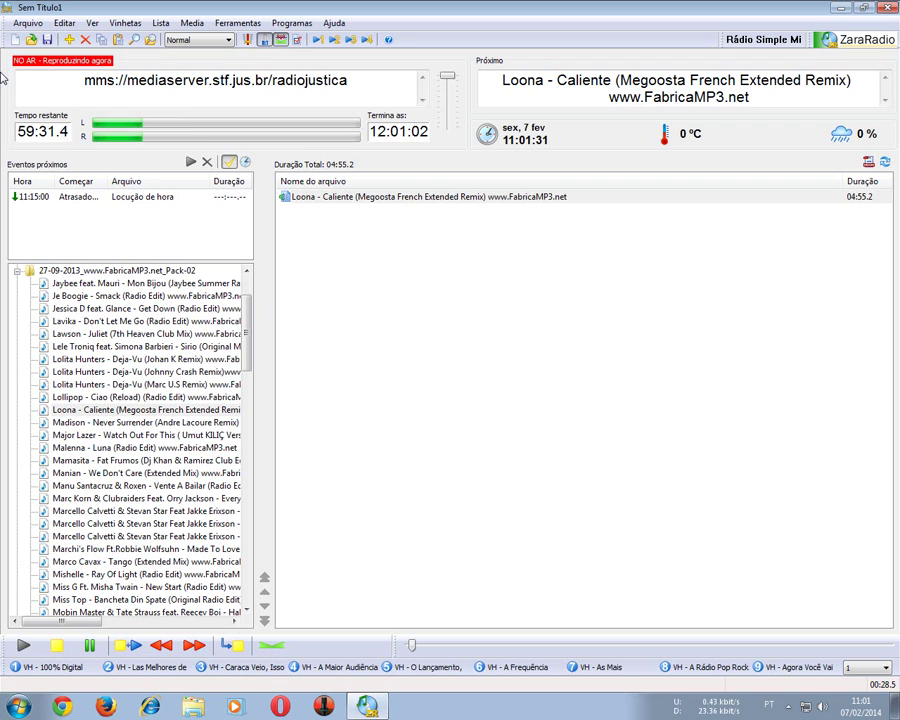
{"action": "left_click_drag", "start_coordinate": [414, 647], "coordinate": [878, 647]}
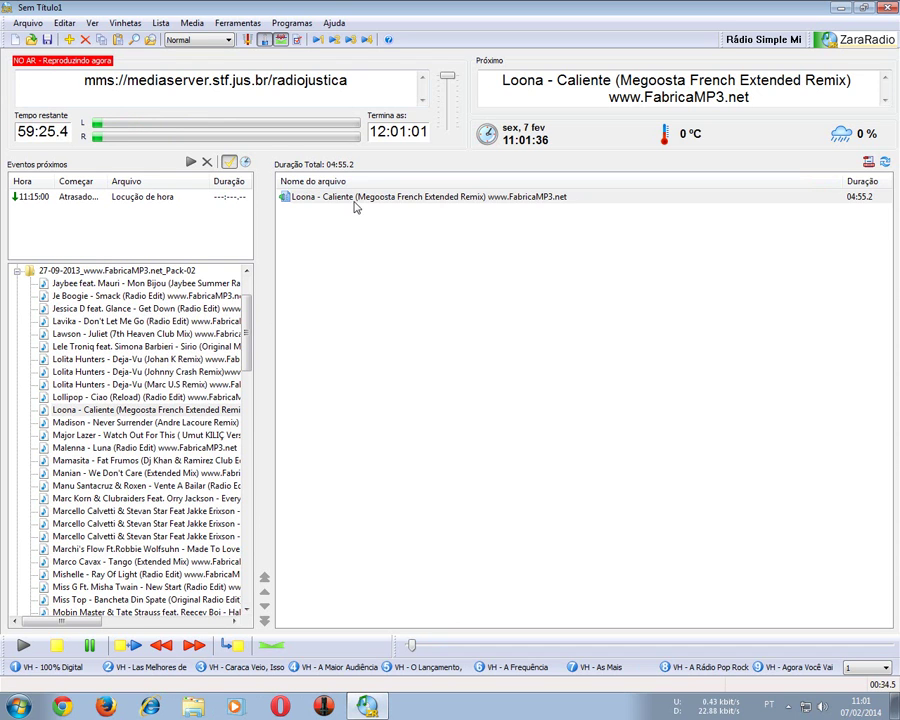
- Add Malenna - Luna (Radio Edit) to the playlist and play it in place of the stream
{"action": "left_click_drag", "start_coordinate": [355, 199], "coordinate": [680, 352]}
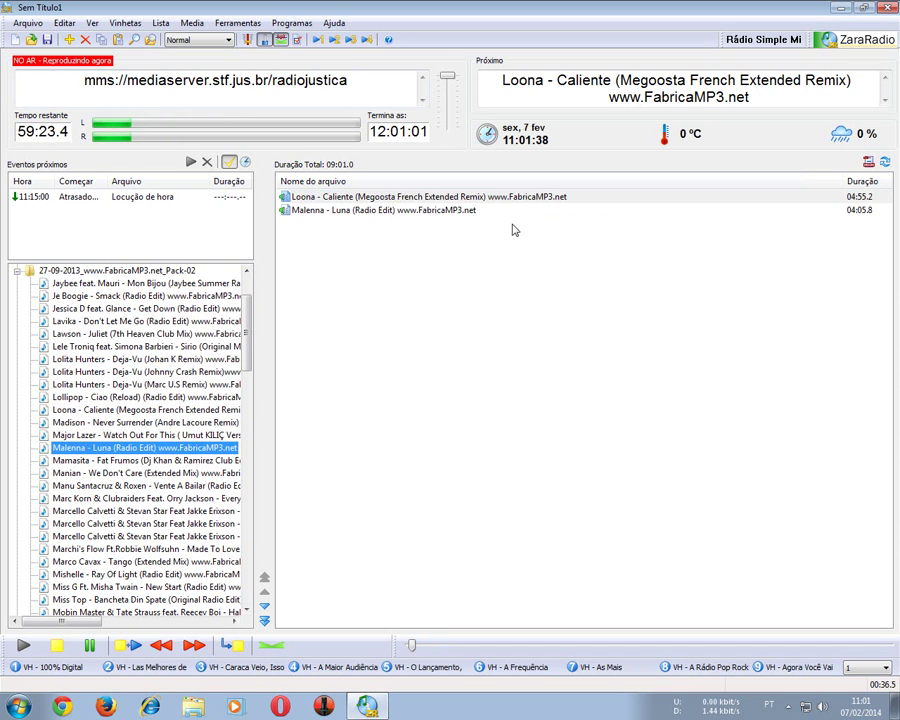
{"action": "double_click", "coordinate": [472, 212]}
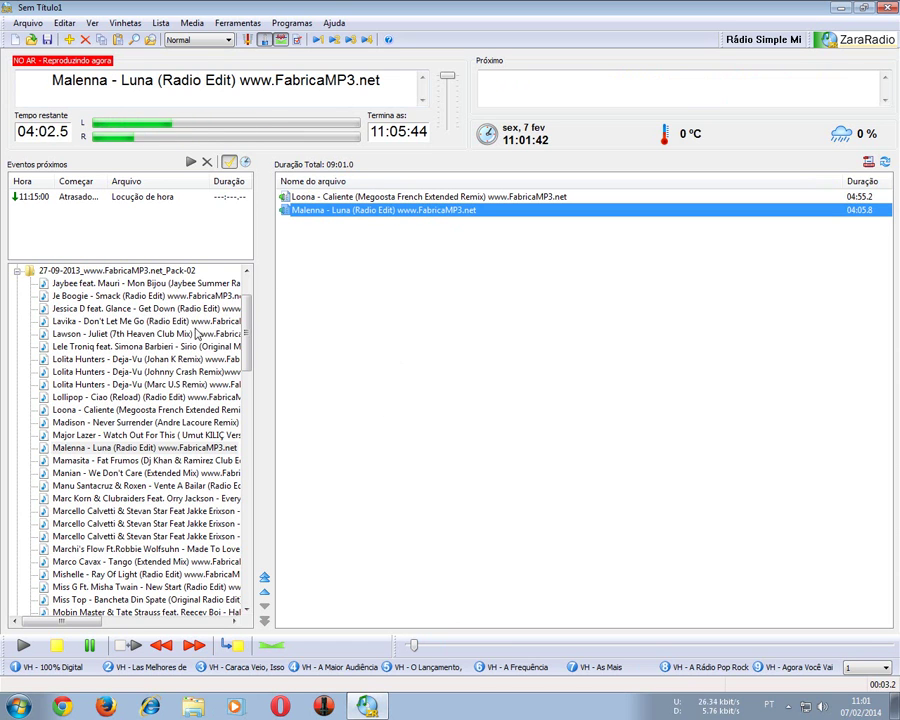
- Open the radiojustica event for editing and set its Internet radio duration to 00:35:00
{"action": "left_click", "coordinate": [230, 162]}
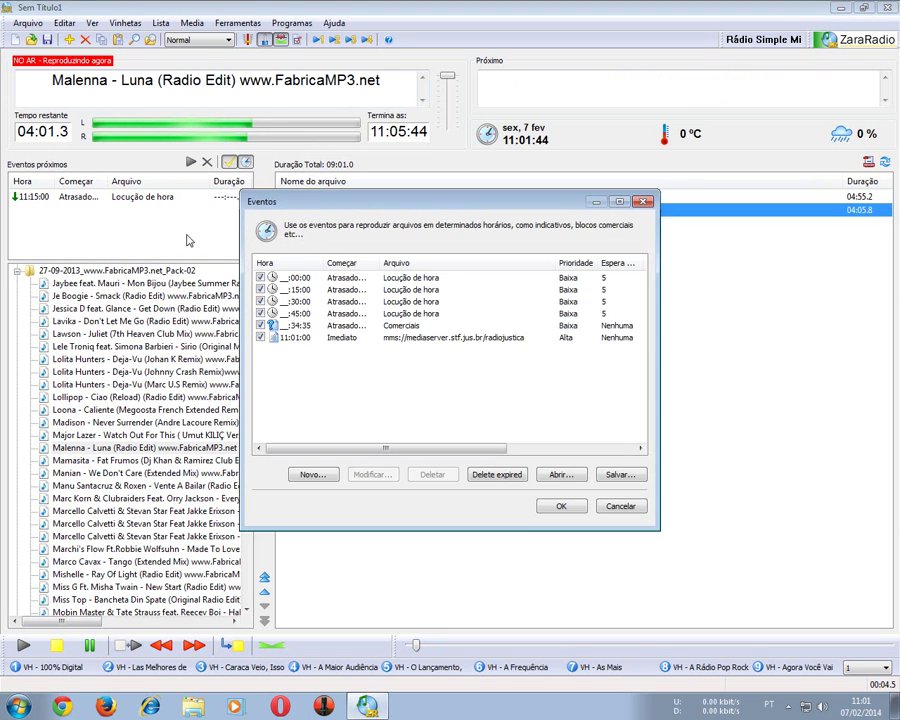
{"action": "left_click", "coordinate": [300, 338]}
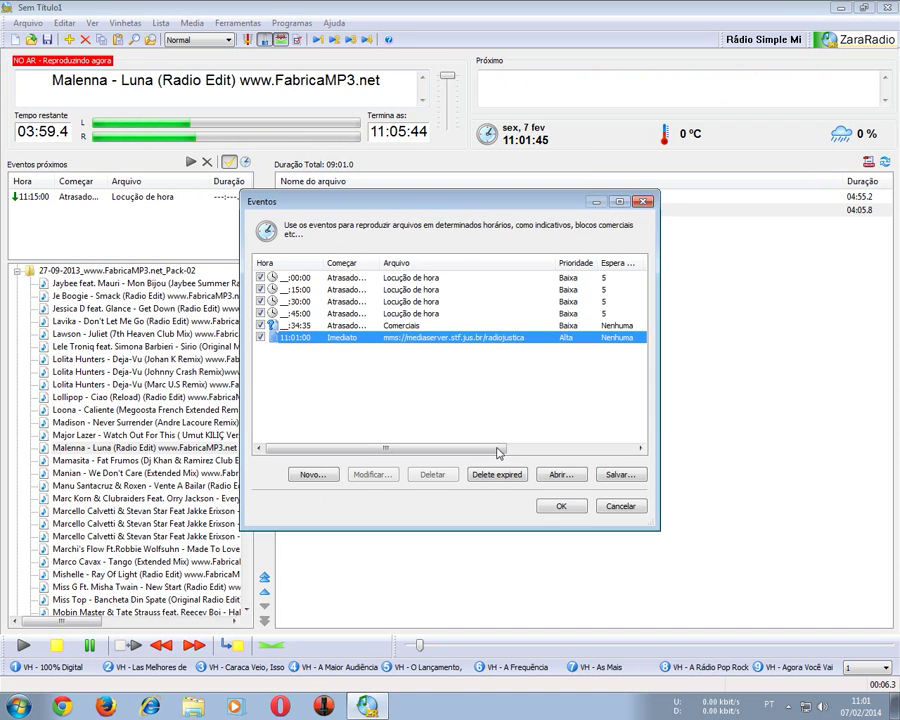
{"action": "key", "text": "Return"}
{"action": "left_click_drag", "start_coordinate": [497, 418], "coordinate": [494, 482]}
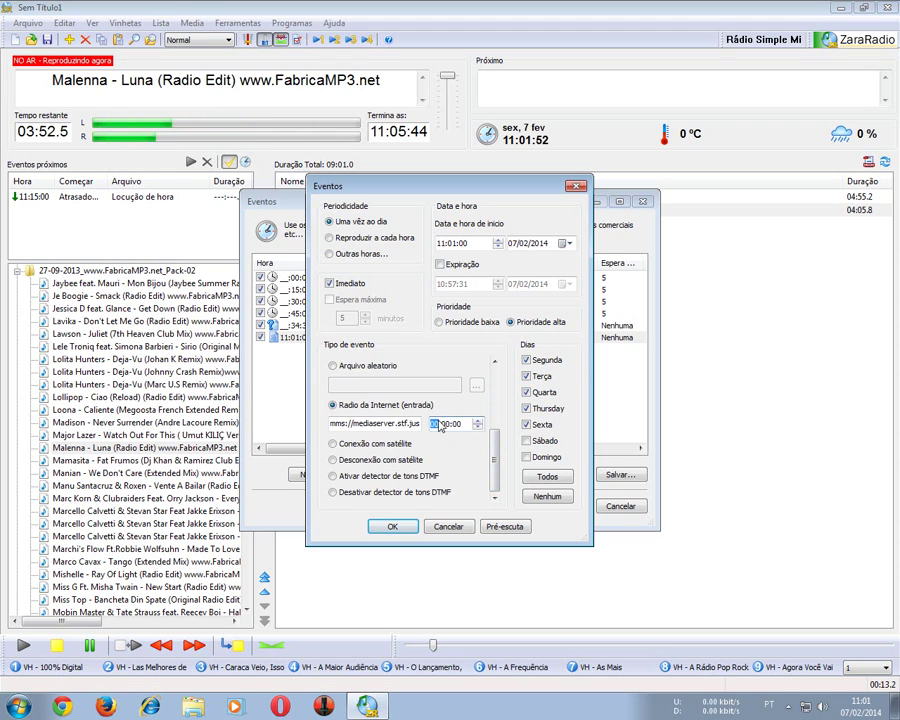
{"action": "left_click", "coordinate": [441, 425]}
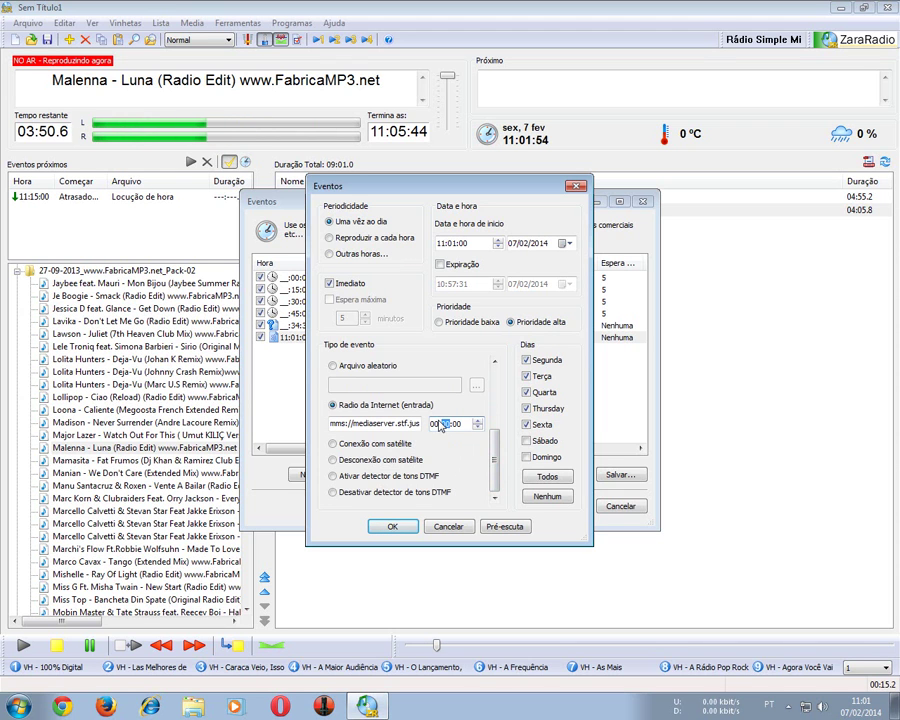
{"action": "type", "text": "35"}
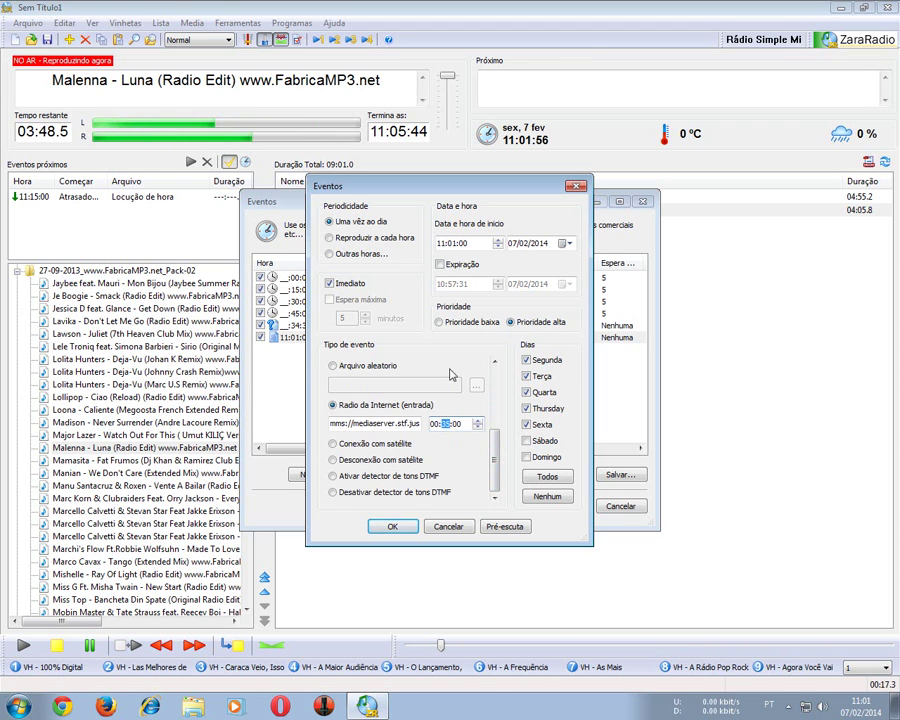
- Set the radiojustica event's start time to 11:02:40, then save the event and the event list
{"action": "left_click", "coordinate": [450, 245]}
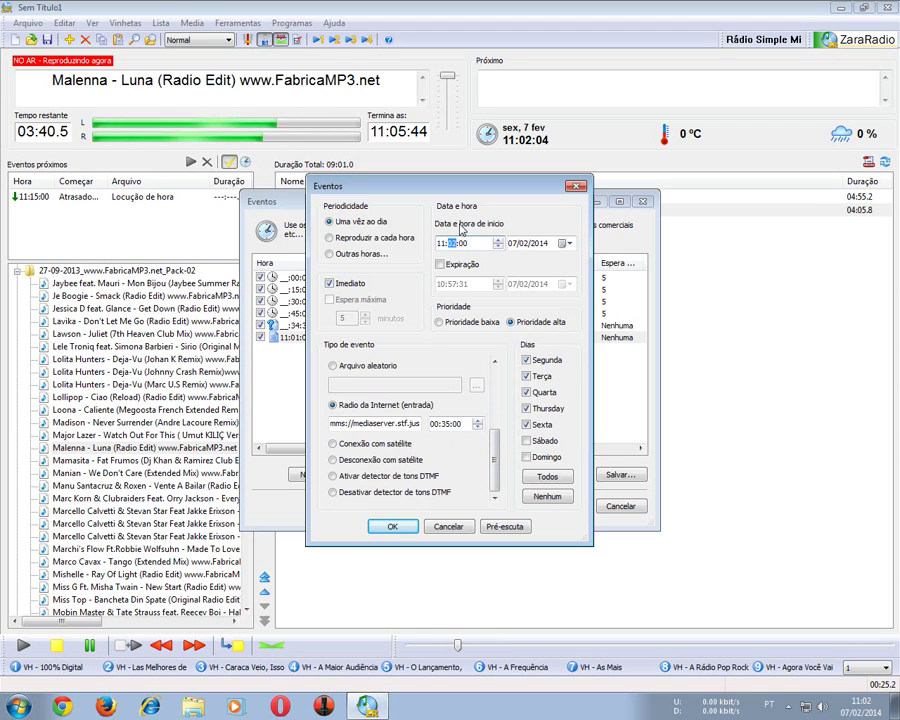
{"action": "type", "text": "02:"}
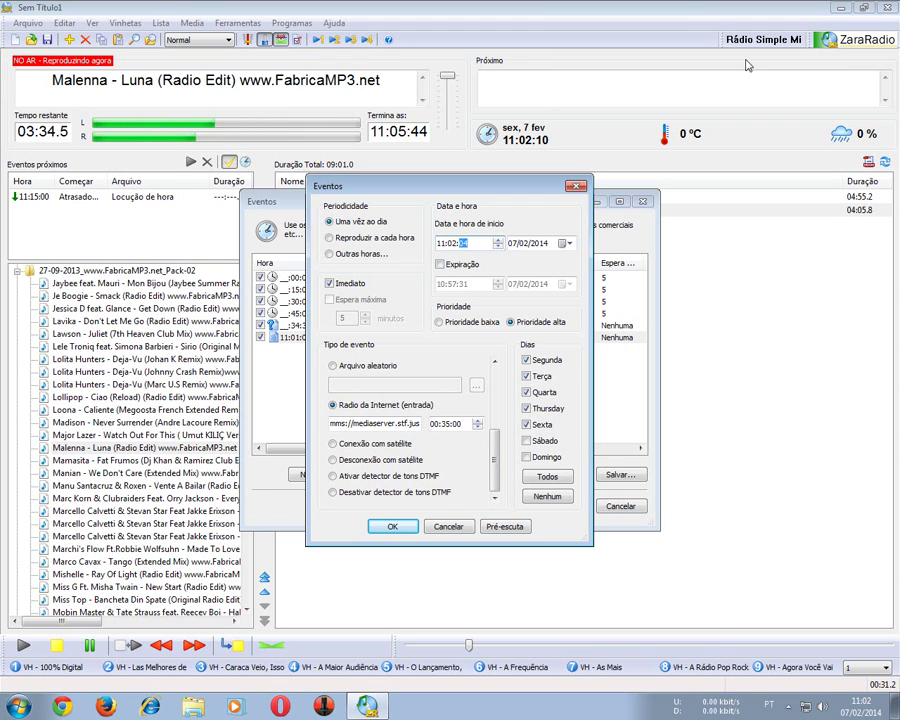
{"action": "type", "text": "00"}
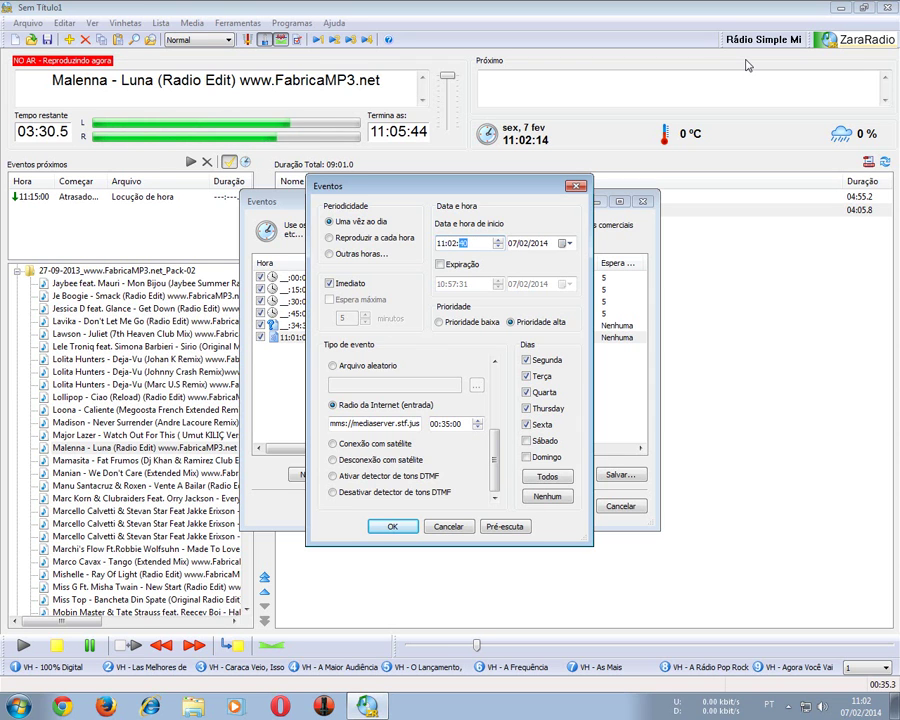
{"action": "left_click", "coordinate": [408, 528]}
{"action": "left_click", "coordinate": [556, 508]}
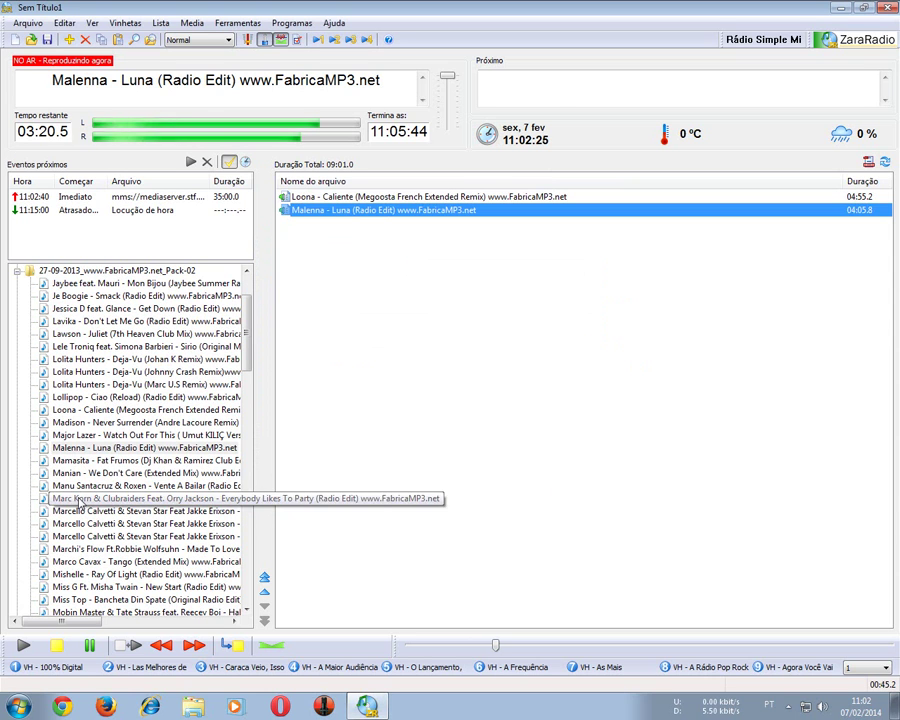
- Add Manu Santacruz & Roxen - Vente A Bailar and Marcello Calvetti - I Know How It Feels to the playlist, marking Vente A Bailar as next
{"action": "left_click", "coordinate": [440, 348]}
{"action": "left_click_drag", "start_coordinate": [440, 348], "coordinate": [440, 348]}
{"action": "left_click_drag", "start_coordinate": [150, 536], "coordinate": [679, 422]}
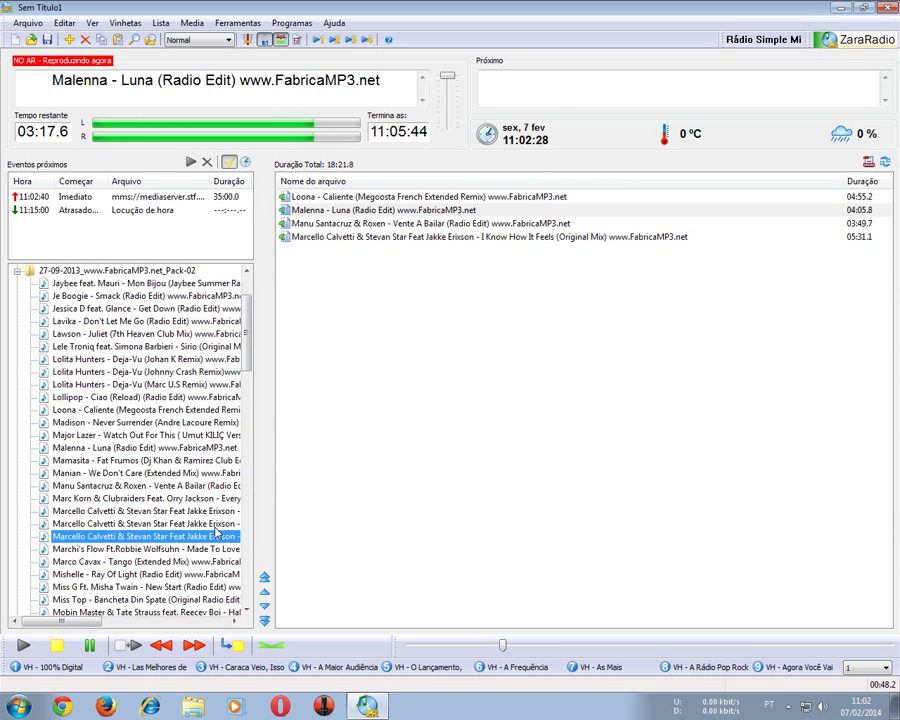
{"action": "right_click", "coordinate": [412, 224]}
{"action": "left_click", "coordinate": [416, 228]}
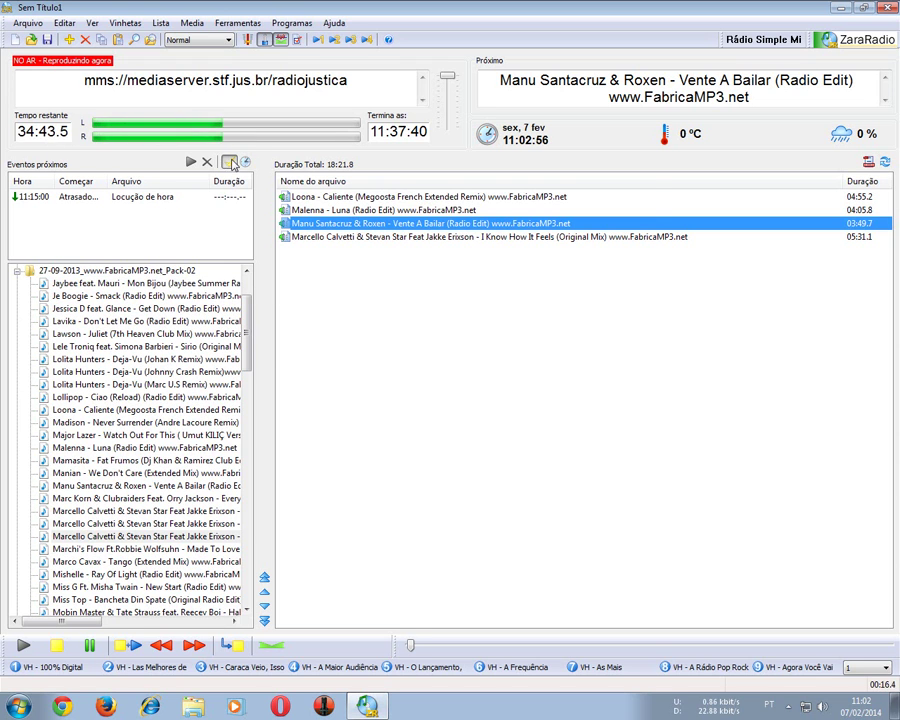
- Reopen the radiojustica event, set its Internet radio duration to 00:00:35 and save the event
{"action": "left_click", "coordinate": [247, 162]}
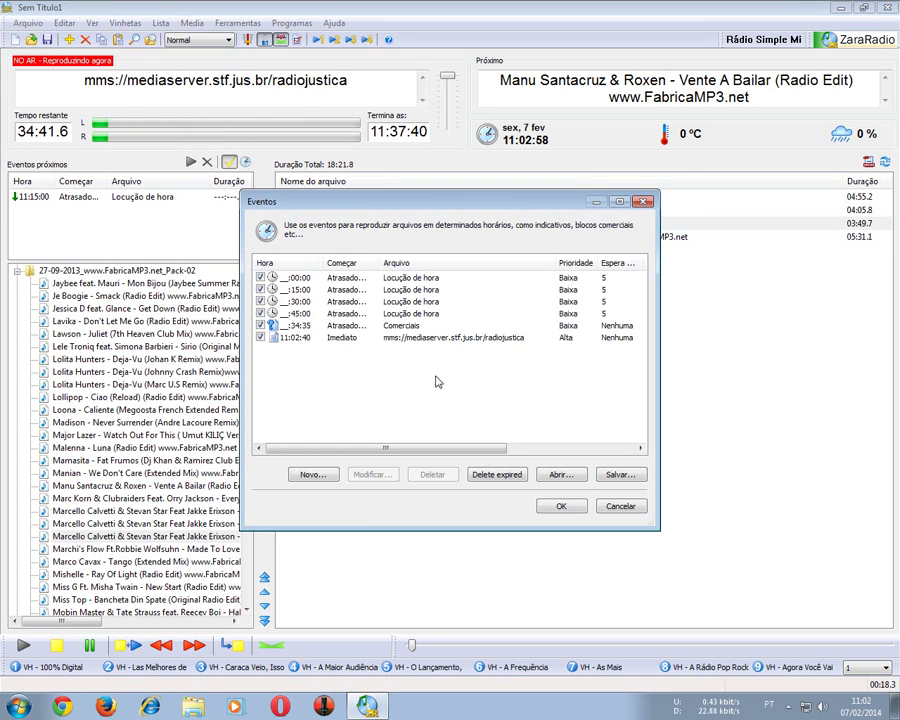
{"action": "left_click", "coordinate": [507, 340]}
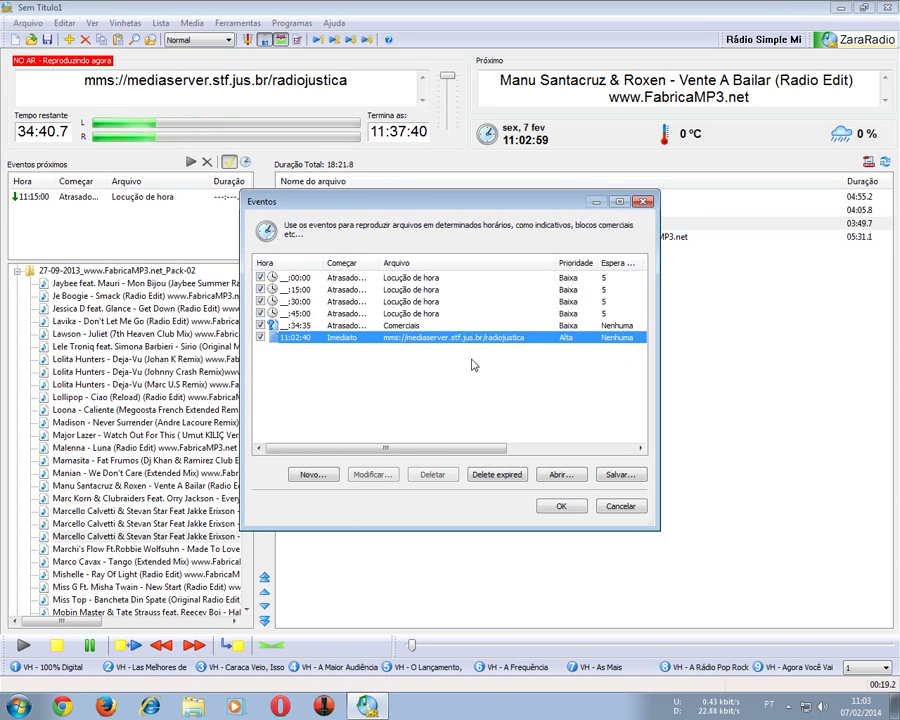
{"action": "double_click", "coordinate": [485, 338]}
{"action": "scroll", "coordinate": [481, 481], "scroll_direction": "down", "scroll_amount": 3}
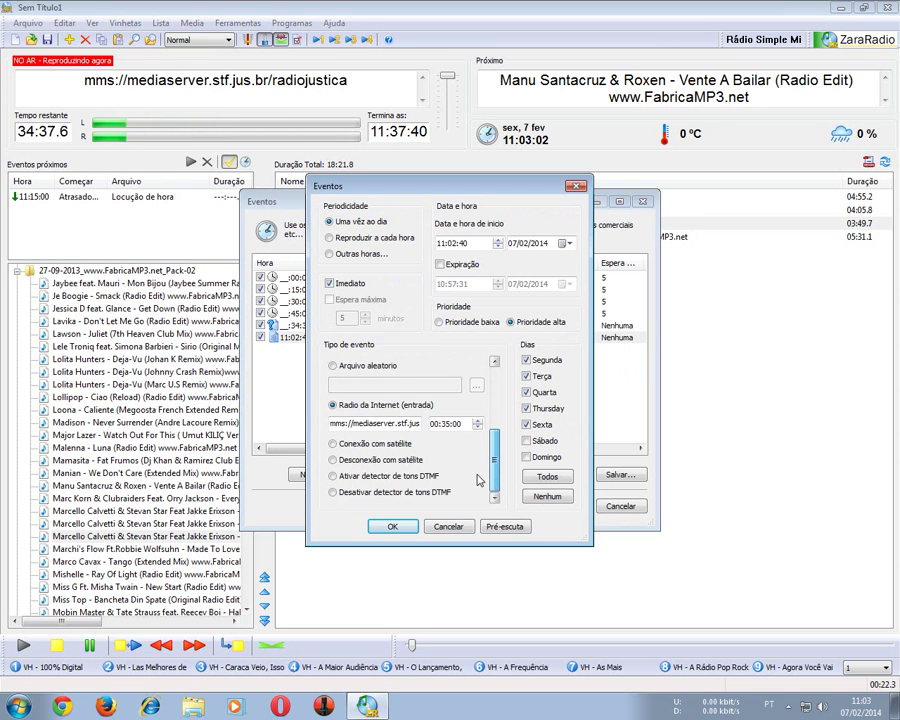
{"action": "left_click", "coordinate": [448, 424]}
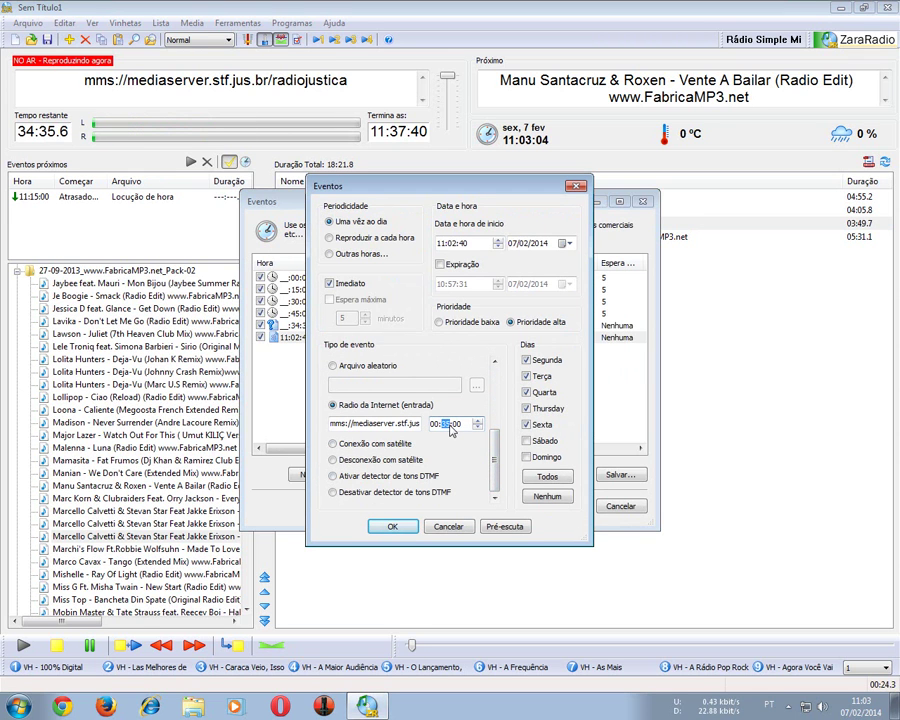
{"action": "key", "text": "Right"}
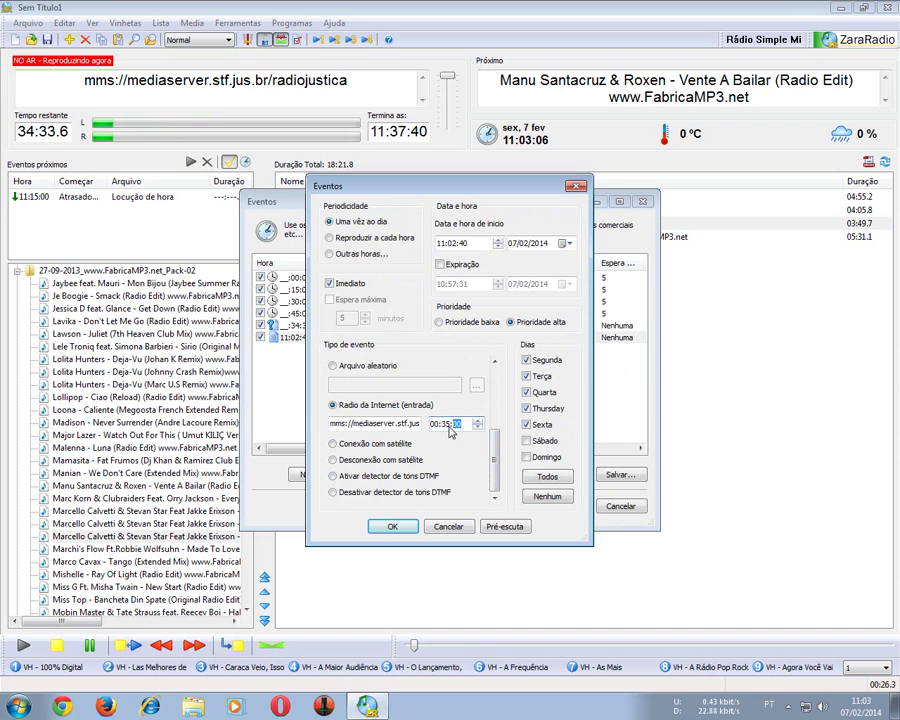
{"action": "left_click", "coordinate": [440, 424]}
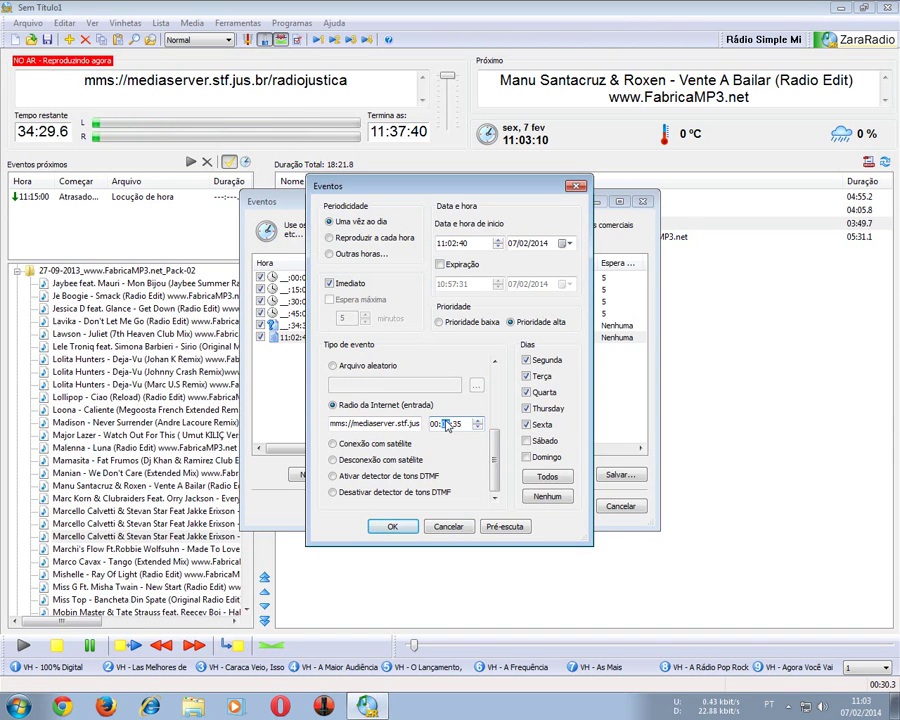
{"action": "left_click", "coordinate": [393, 528]}
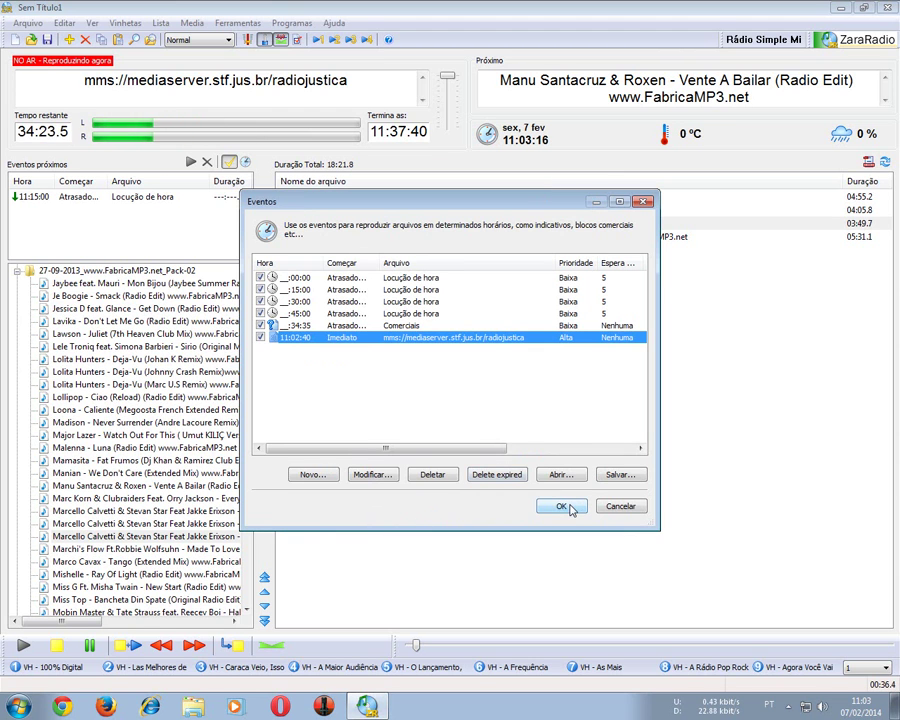
- Reschedule the radiojustica event to start at 11:03:40 and play Manu Santacruz & Roxen - Vente A Bailar in place of the stream
{"action": "left_click", "coordinate": [345, 326]}
{"action": "left_click", "coordinate": [350, 339]}
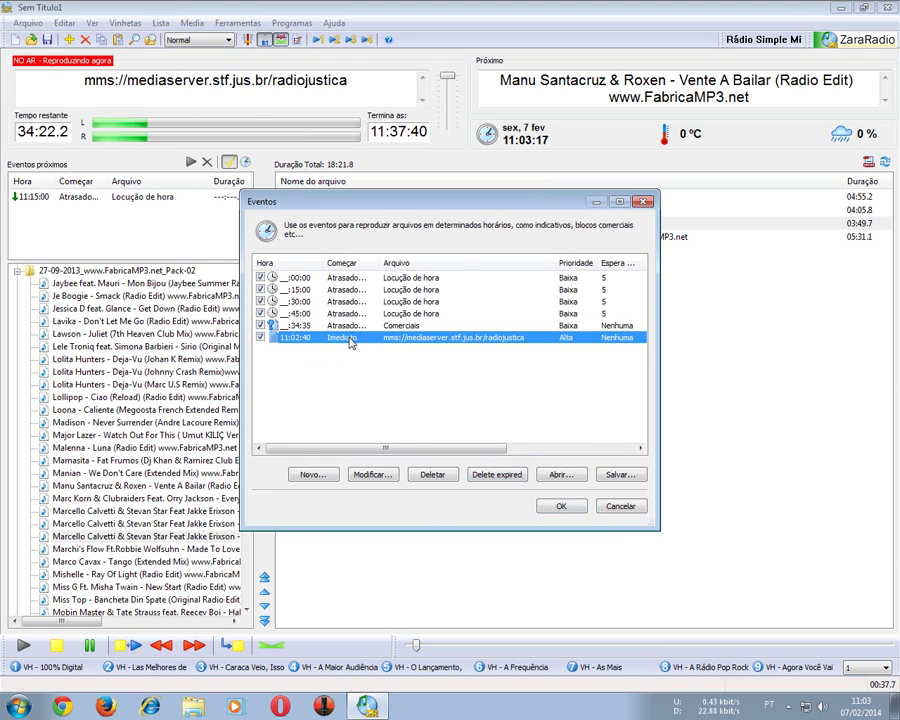
{"action": "double_click", "coordinate": [350, 340]}
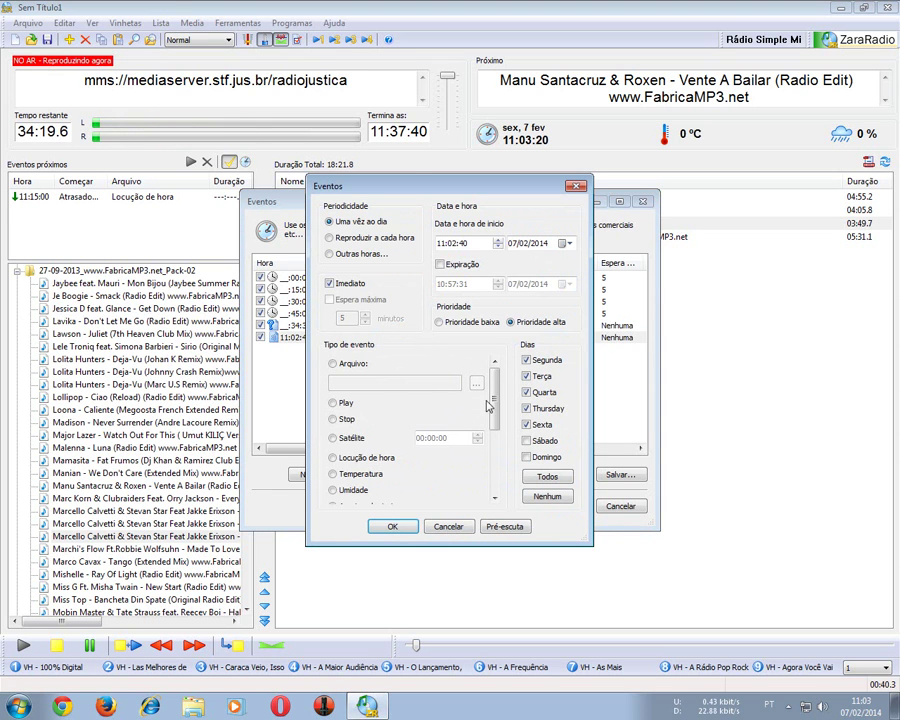
{"action": "left_click", "coordinate": [451, 243]}
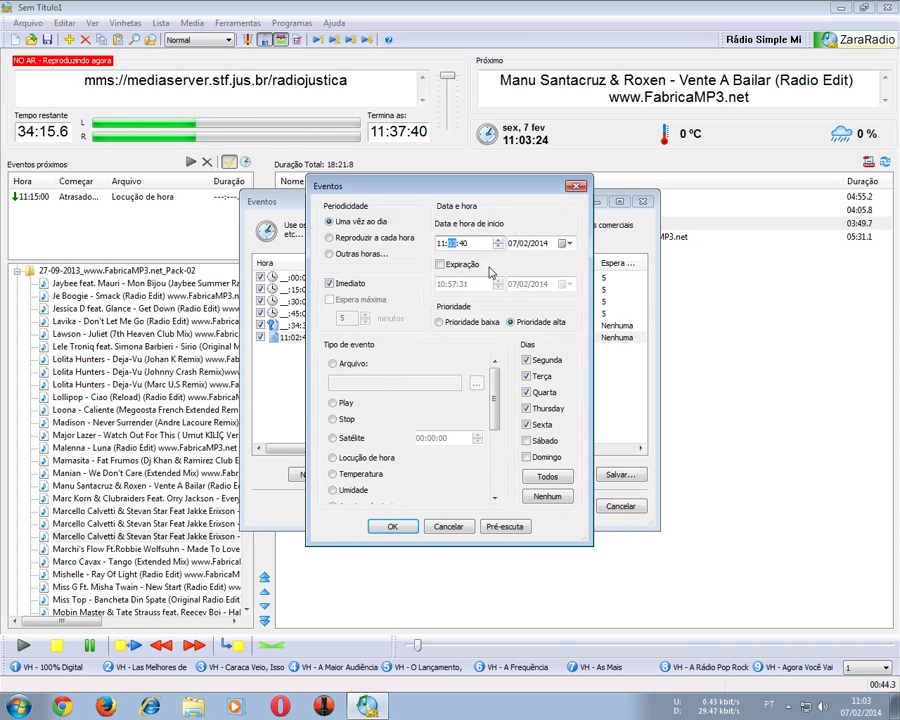
{"action": "left_click", "coordinate": [406, 524]}
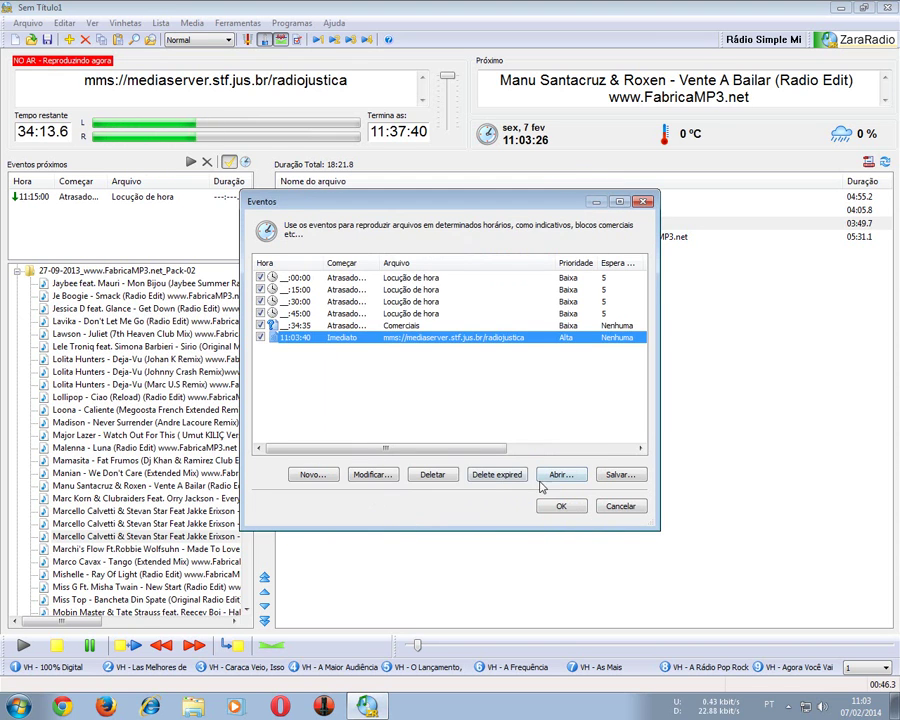
{"action": "left_click", "coordinate": [556, 506]}
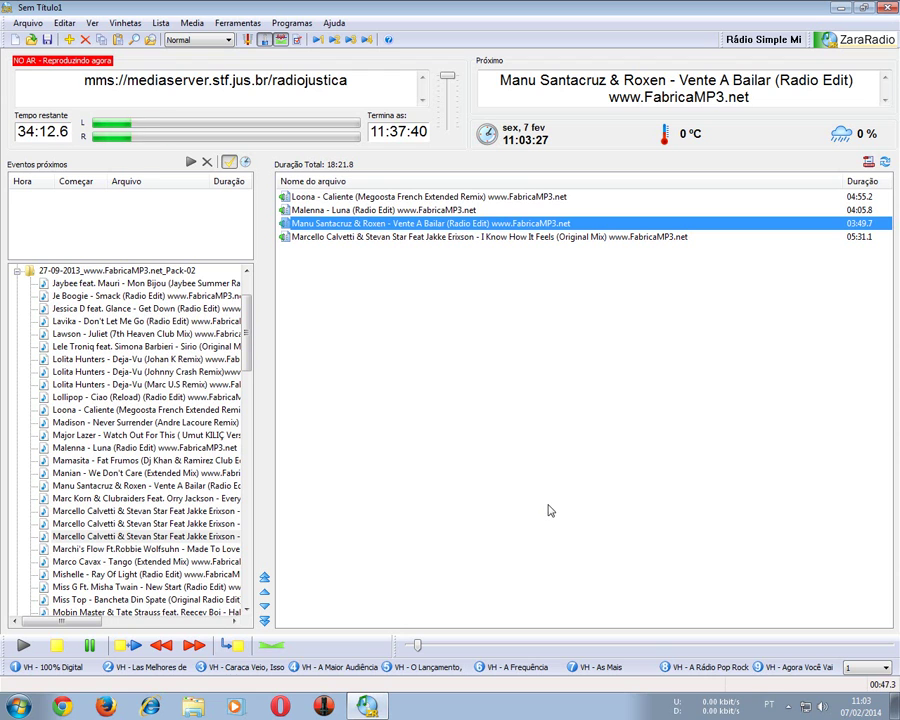
{"action": "double_click", "coordinate": [358, 224]}
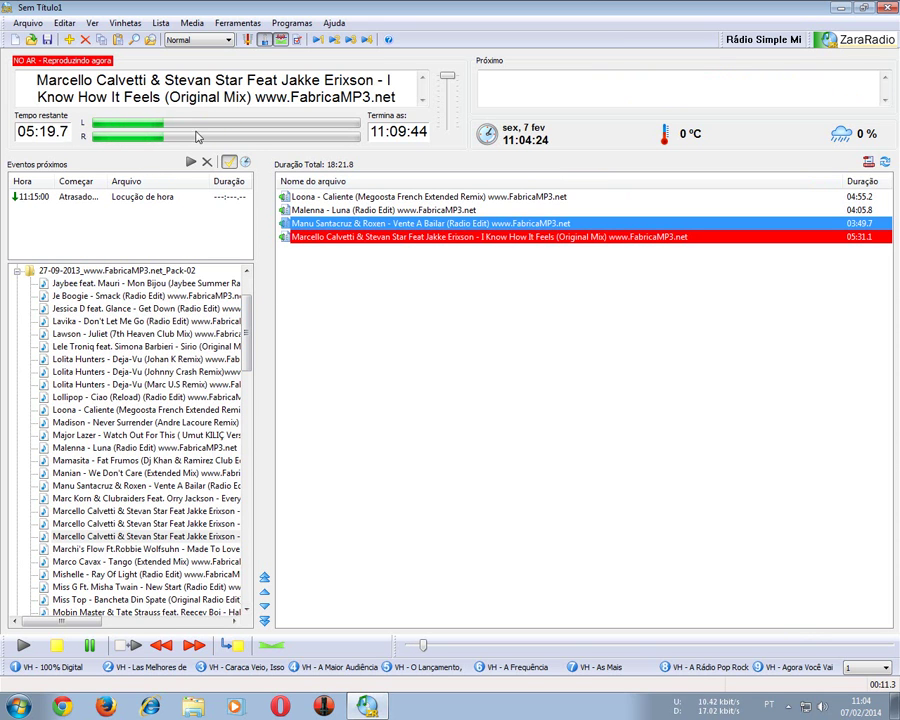
- Review the stream address in the radiojustica event's Internet radio setting, then leave the event and event list without changes
{"action": "left_click", "coordinate": [230, 162]}
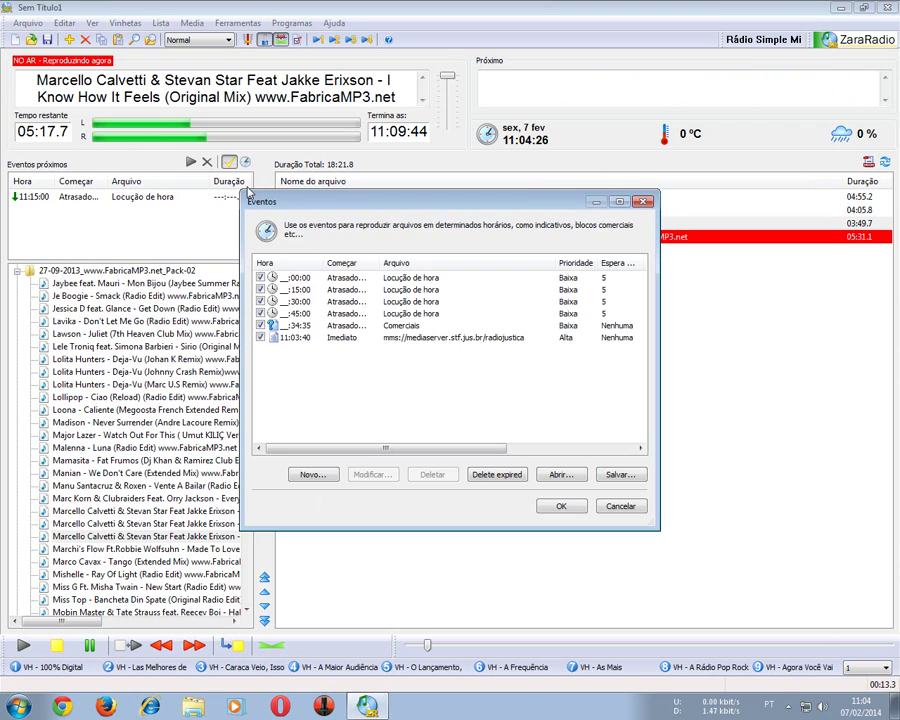
{"action": "left_click", "coordinate": [420, 339]}
{"action": "double_click", "coordinate": [415, 343]}
{"action": "scroll", "coordinate": [403, 424], "scroll_direction": "down", "scroll_amount": 5}
{"action": "left_click_drag", "start_coordinate": [403, 424], "coordinate": [246, 429]}
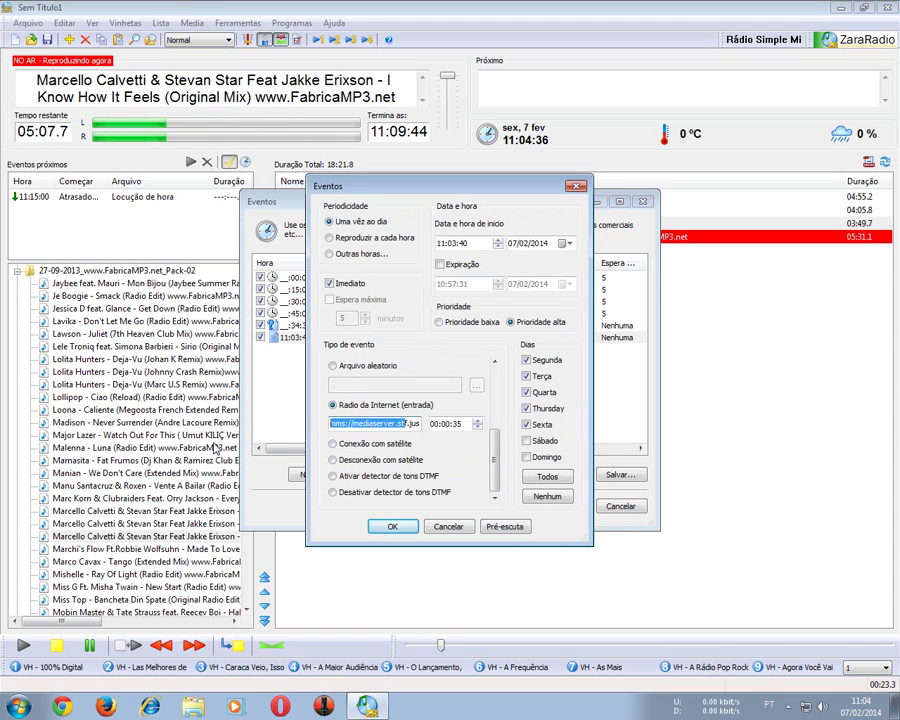
{"action": "left_click", "coordinate": [450, 527]}
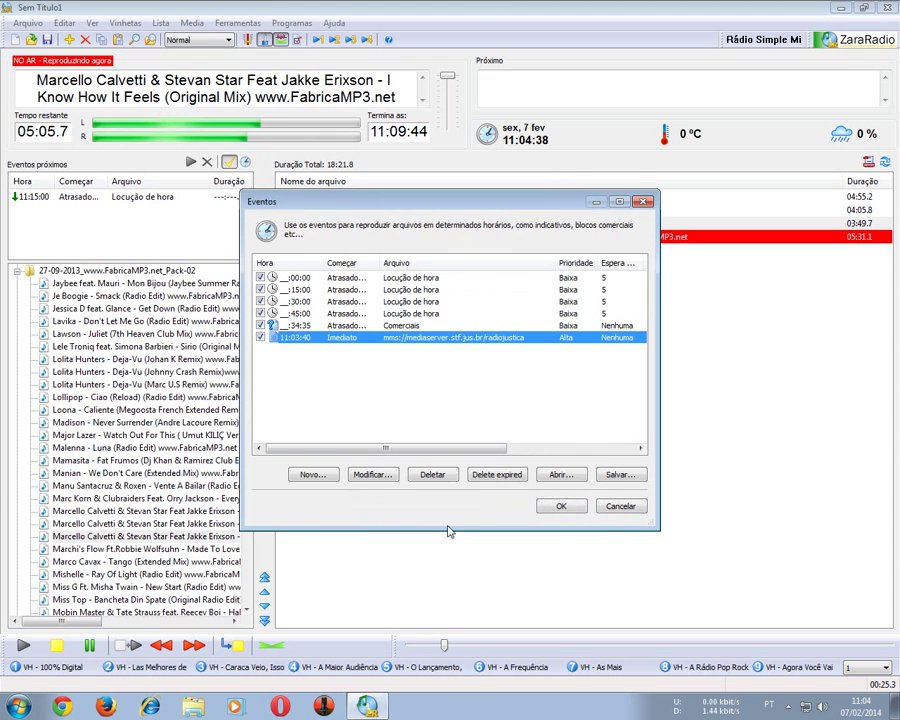
{"action": "left_click", "coordinate": [606, 506]}
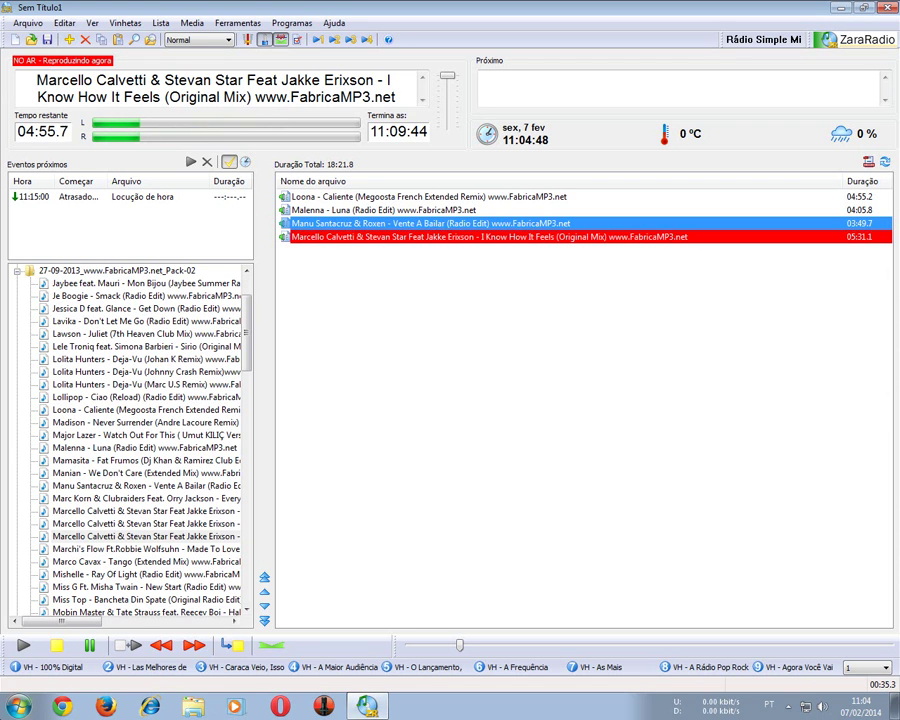
- Launch a second instance of ZaraRadio and dismiss its tip of the day
{"action": "key", "text": "super"}
{"action": "key", "text": "super"}
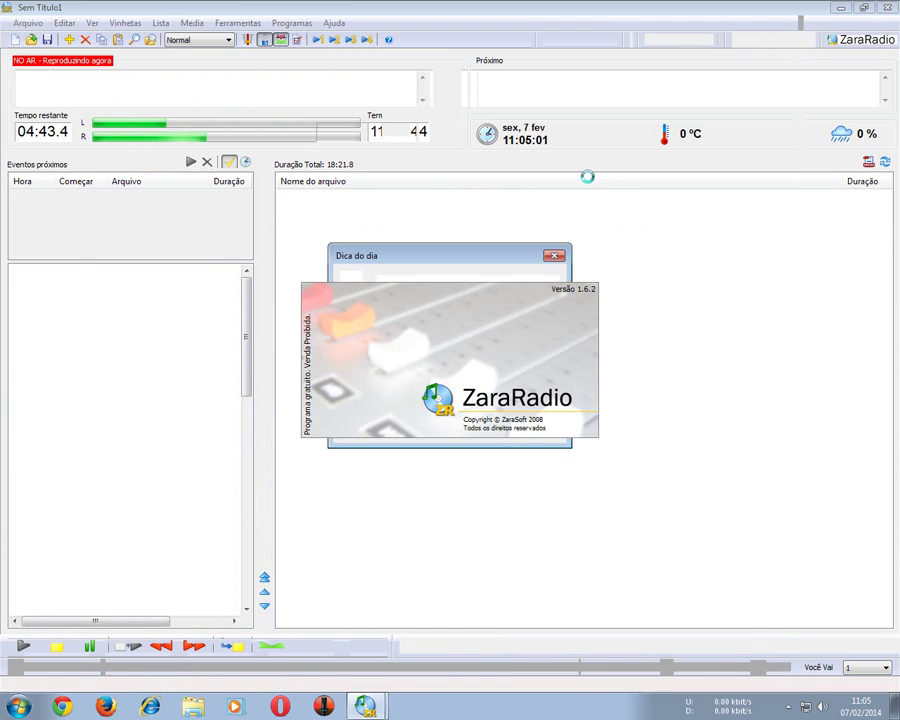
{"action": "key", "text": "Escape"}
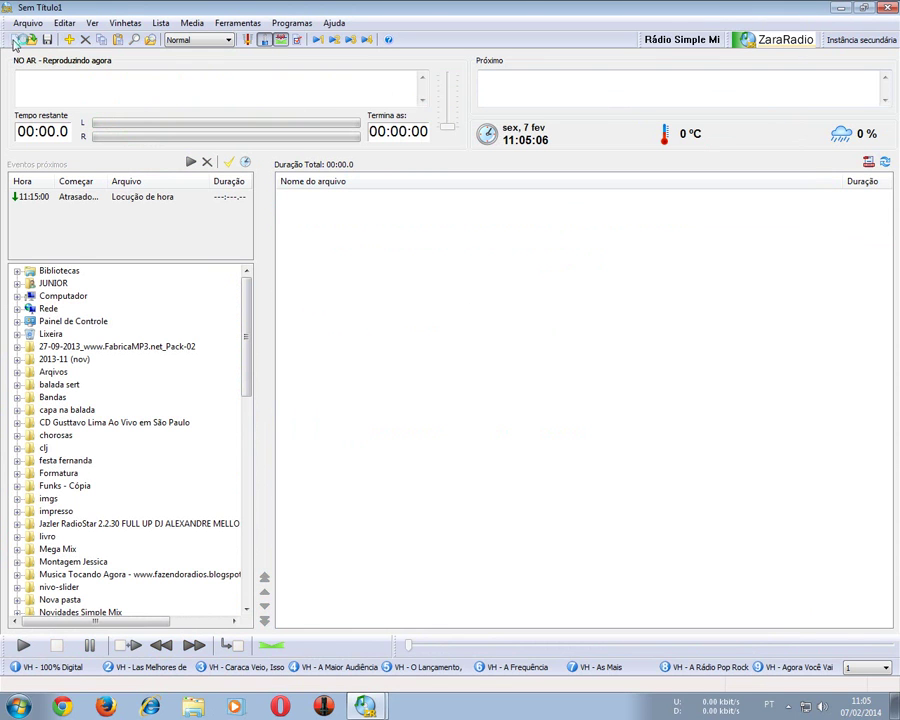
- Add the 10-inicio programa track from the Outlook folder to the secondary instance's empty playlist
{"action": "left_click_drag", "start_coordinate": [247, 364], "coordinate": [230, 326]}
{"action": "scroll", "coordinate": [60, 435], "scroll_direction": "down", "scroll_amount": 5}
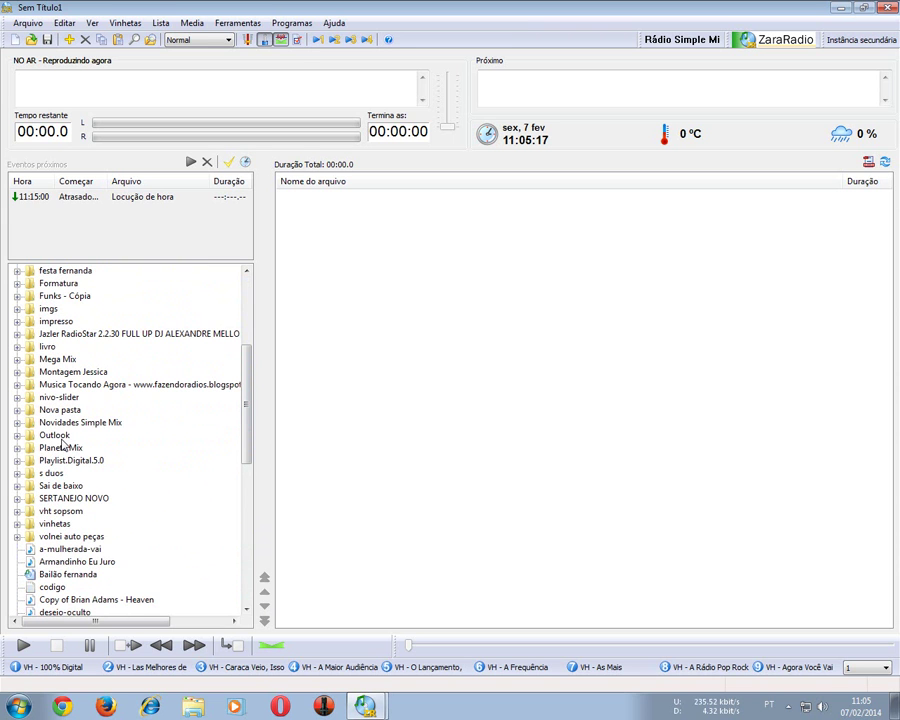
{"action": "left_click", "coordinate": [16, 435]}
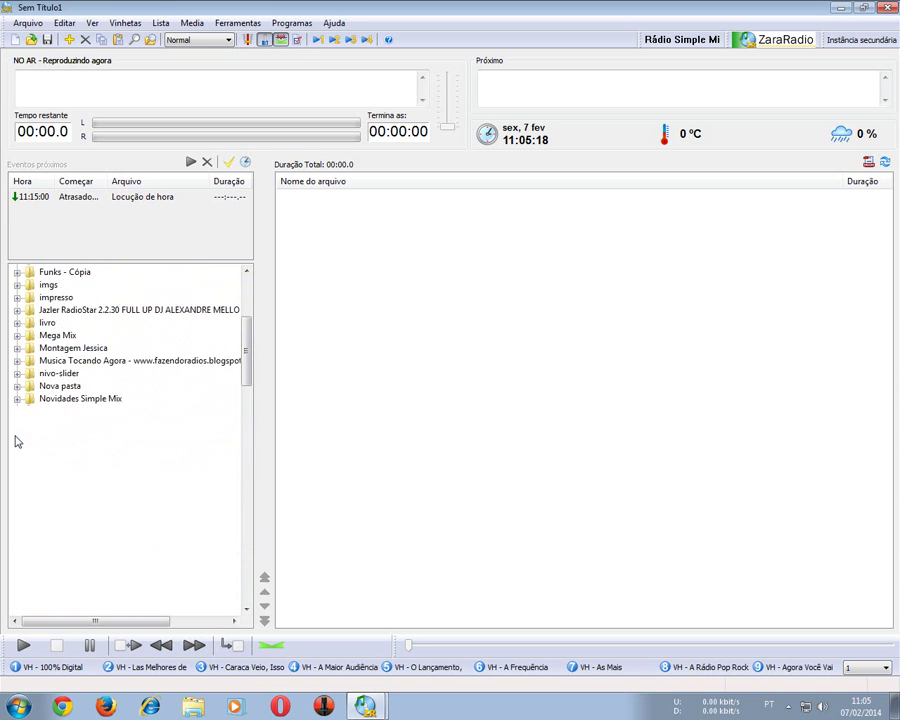
{"action": "scroll", "coordinate": [108, 484], "scroll_direction": "down", "scroll_amount": 8}
{"action": "scroll", "coordinate": [128, 497], "scroll_direction": "down", "scroll_amount": 3}
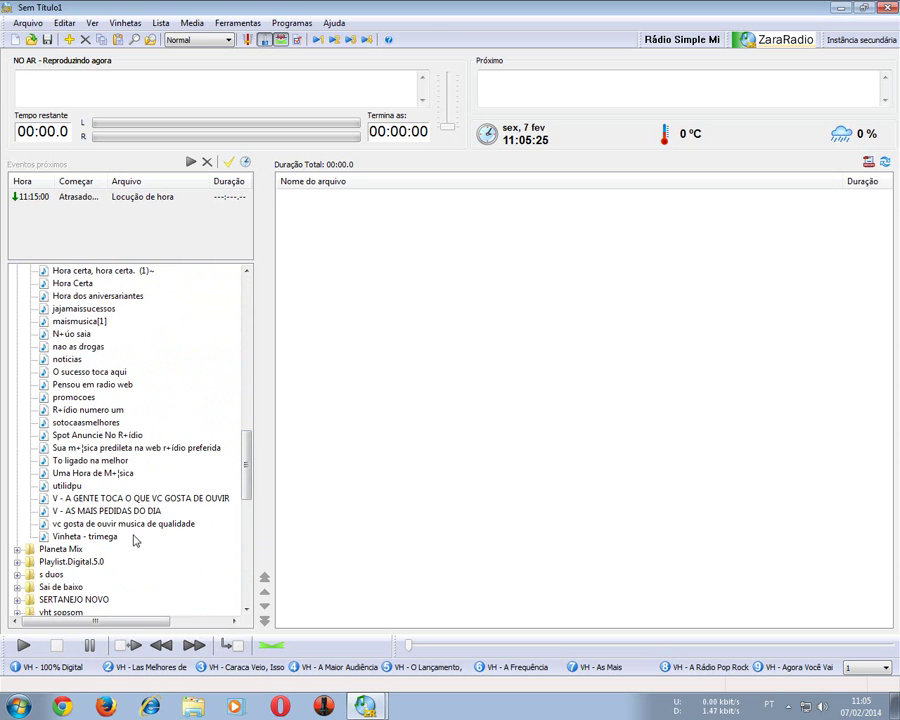
{"action": "scroll", "coordinate": [133, 541], "scroll_direction": "up", "scroll_amount": 2}
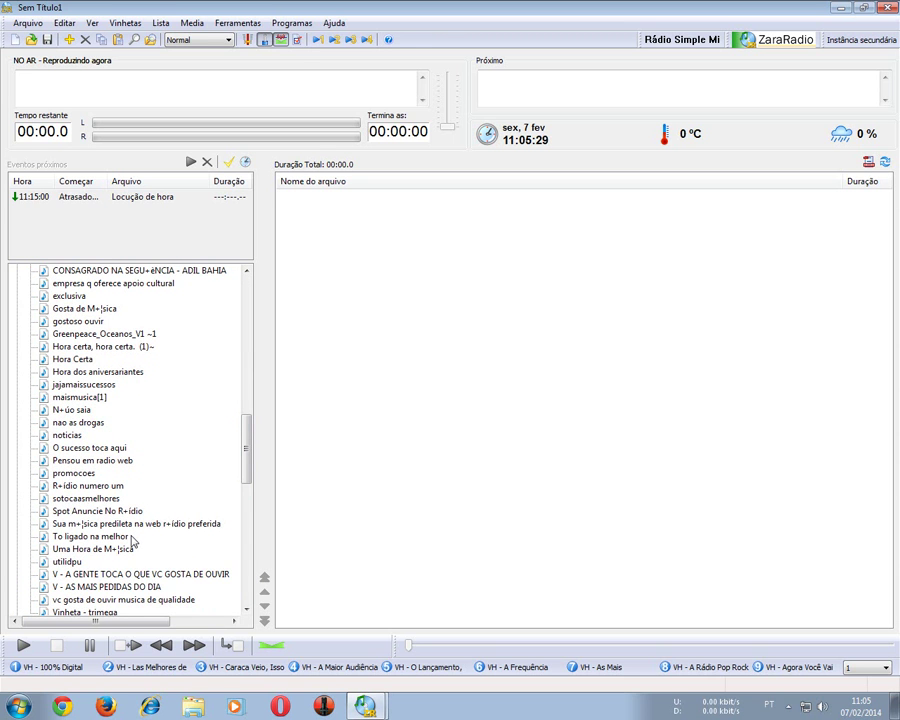
{"action": "scroll", "coordinate": [133, 541], "scroll_direction": "up", "scroll_amount": 3}
{"action": "scroll", "coordinate": [133, 541], "scroll_direction": "up", "scroll_amount": 6}
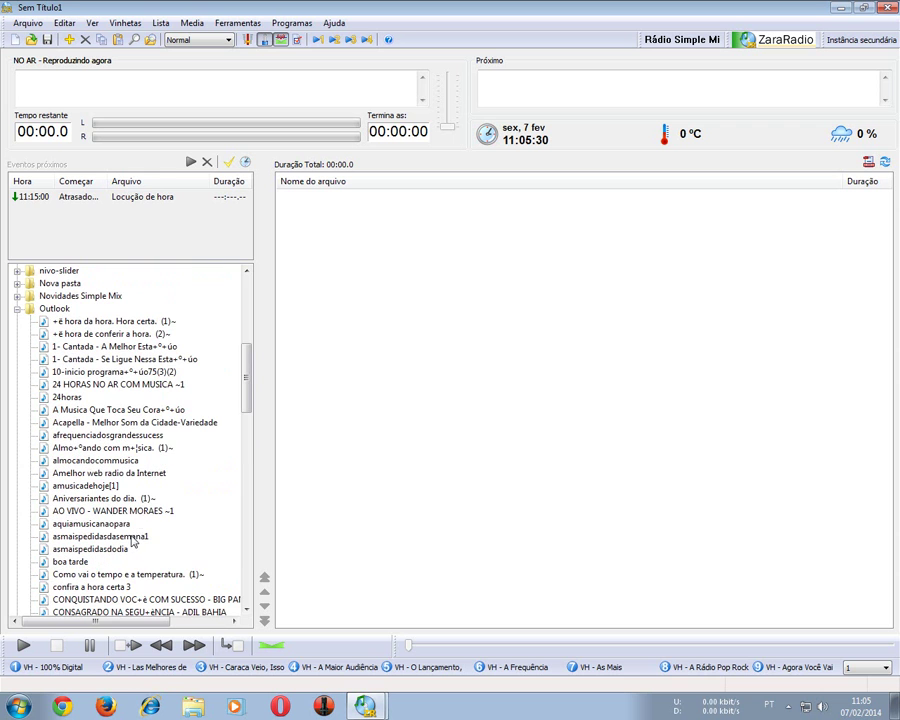
{"action": "left_click", "coordinate": [120, 371]}
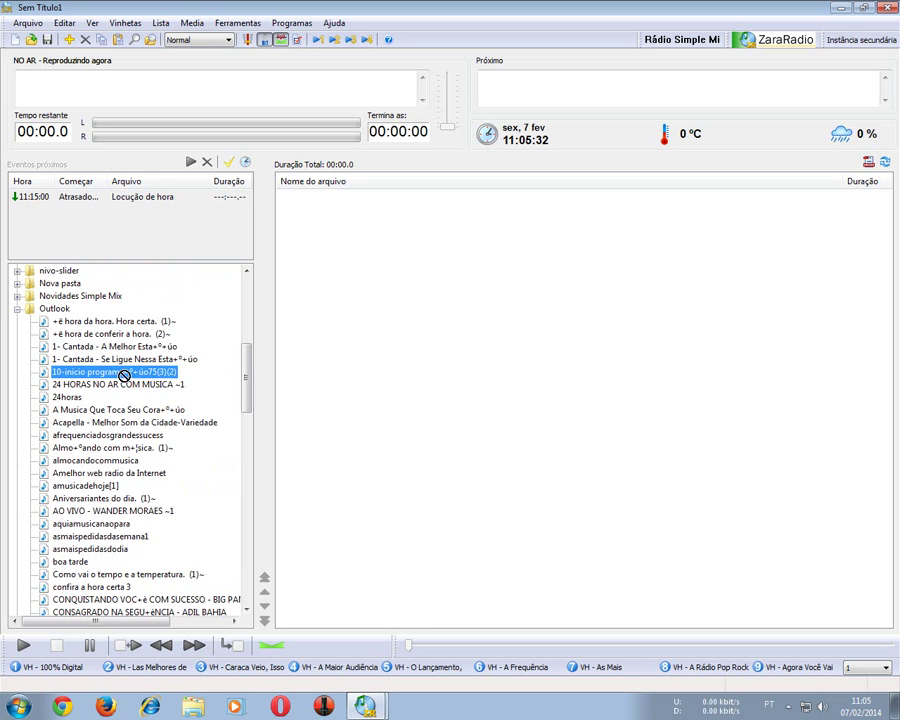
{"action": "left_click_drag", "start_coordinate": [570, 298], "coordinate": [404, 306]}
{"action": "left_click", "coordinate": [367, 232]}
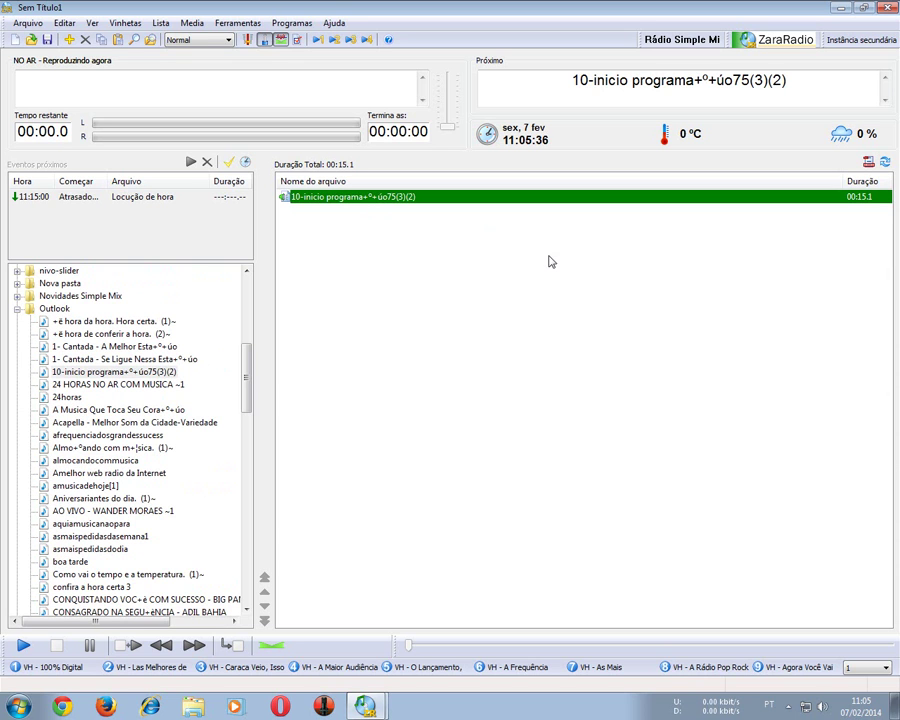
{"action": "right_click", "coordinate": [517, 256]}
{"action": "left_click", "coordinate": [394, 267]}
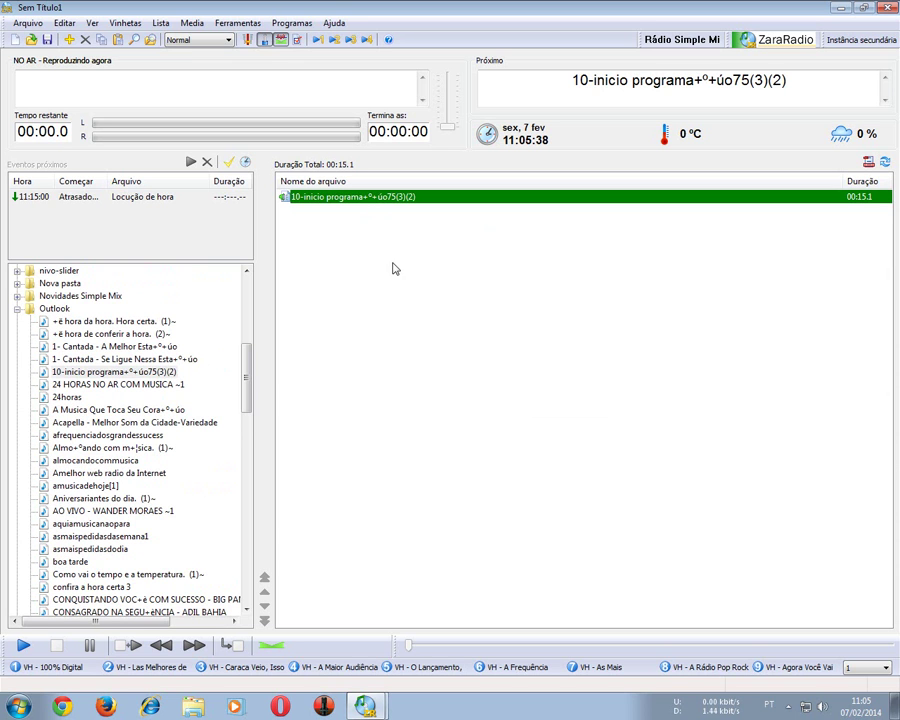
- Add an Internet radio entry to the playlist with duration 01:00:00 and URL mms://mediaserver.stf.jus.br/radiojustica
{"action": "left_click", "coordinate": [161, 23]}
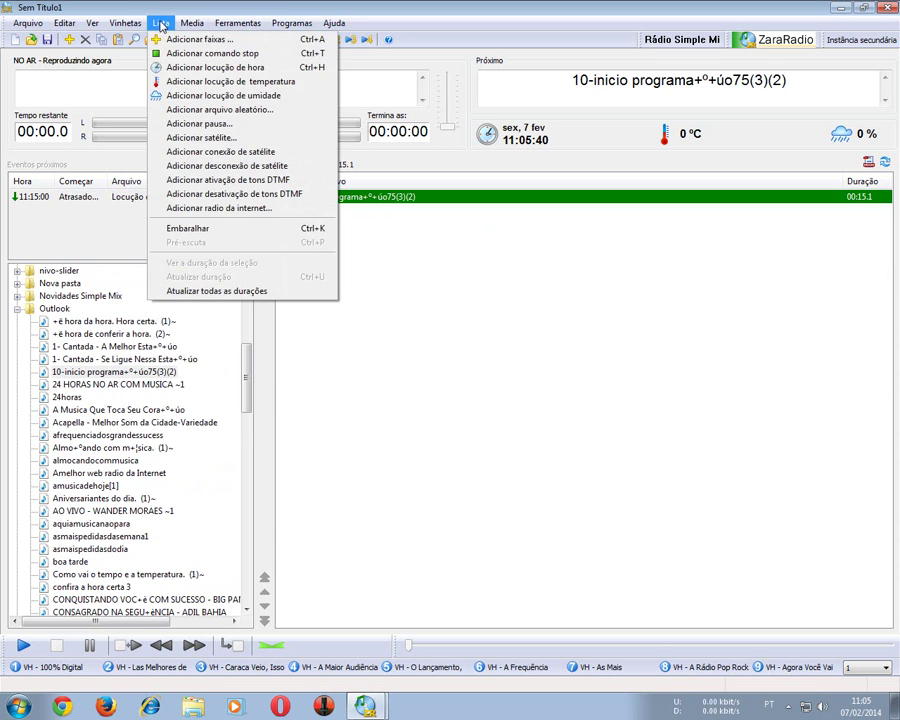
{"action": "left_click", "coordinate": [215, 208]}
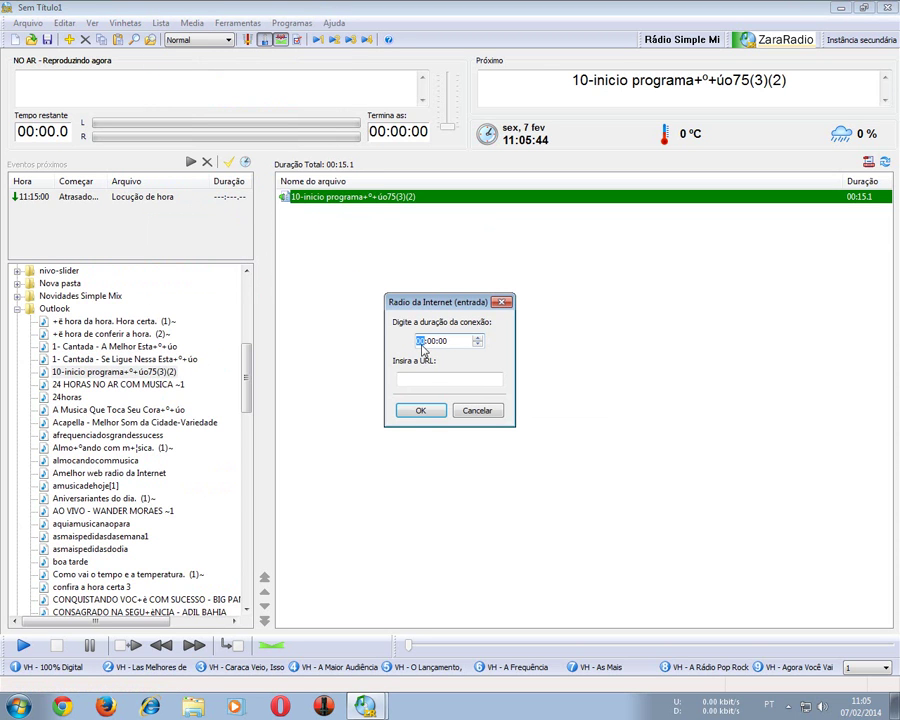
{"action": "type", "text": "1"}
{"action": "left_click", "coordinate": [446, 380]}
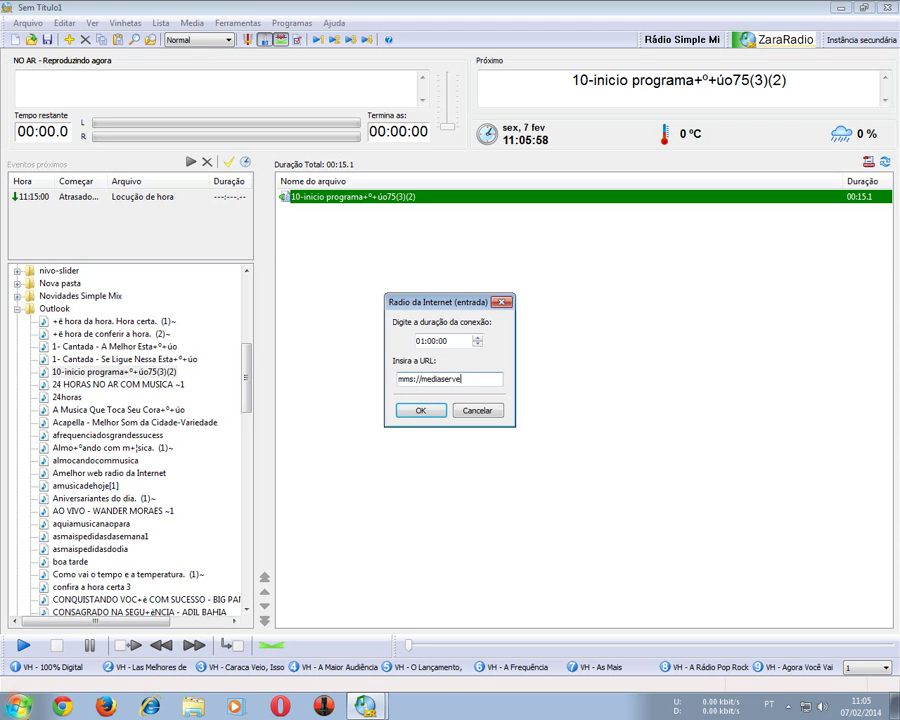
{"action": "type", "text": "."}
{"action": "type", "text": "stf.jus.br/radiojus"}
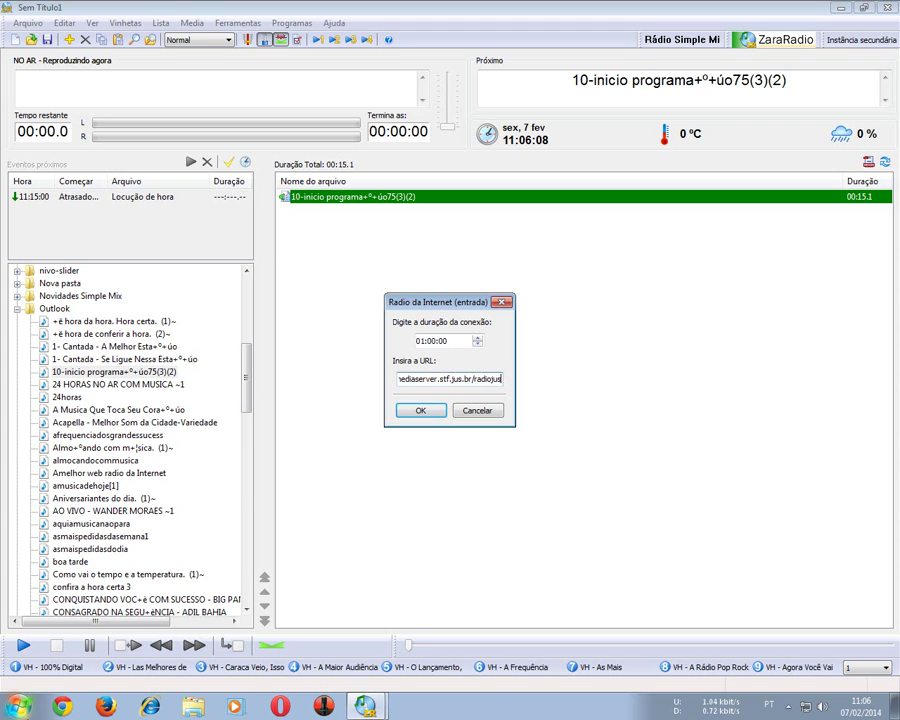
{"action": "type", "text": "tica"}
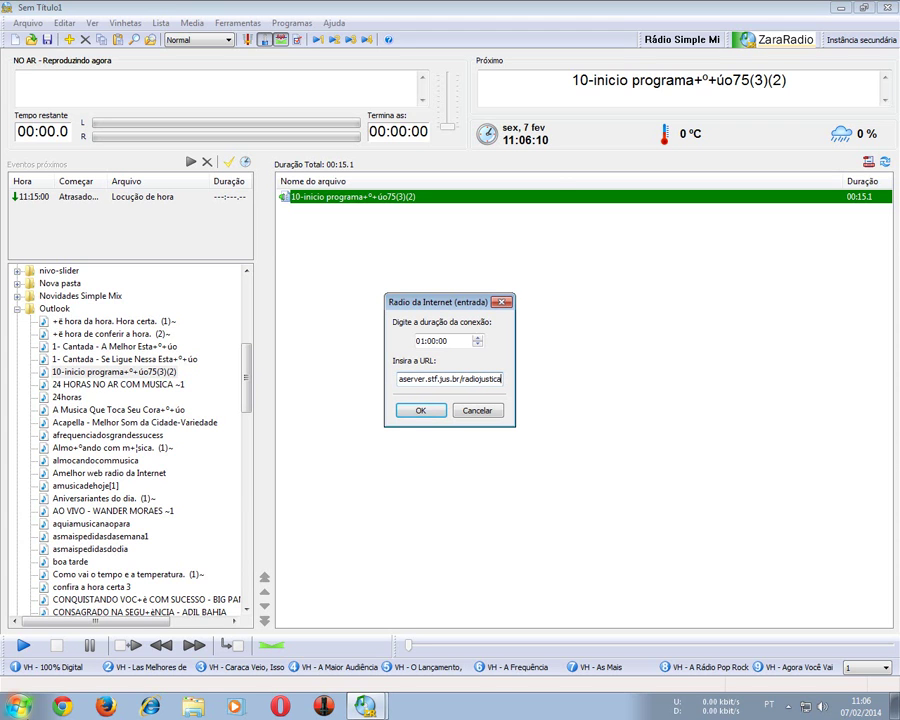
{"action": "left_click", "coordinate": [424, 411]}
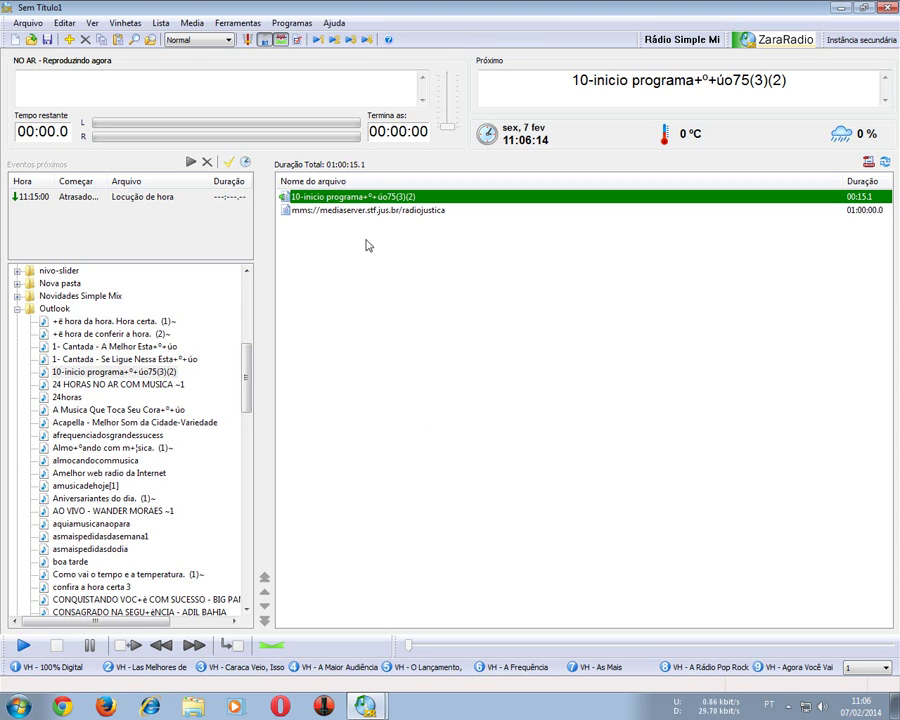
- Test the sequence from the 10-inicio programa track, pause the primary instance's music, and replay the sequence from its opening track
{"action": "left_click", "coordinate": [305, 199]}
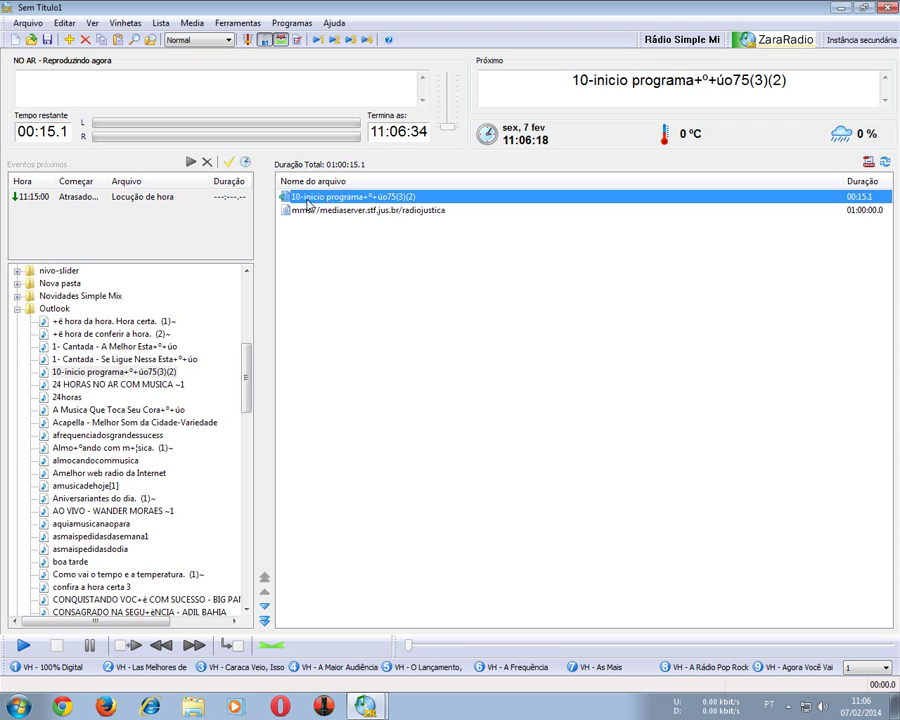
{"action": "double_click", "coordinate": [307, 198]}
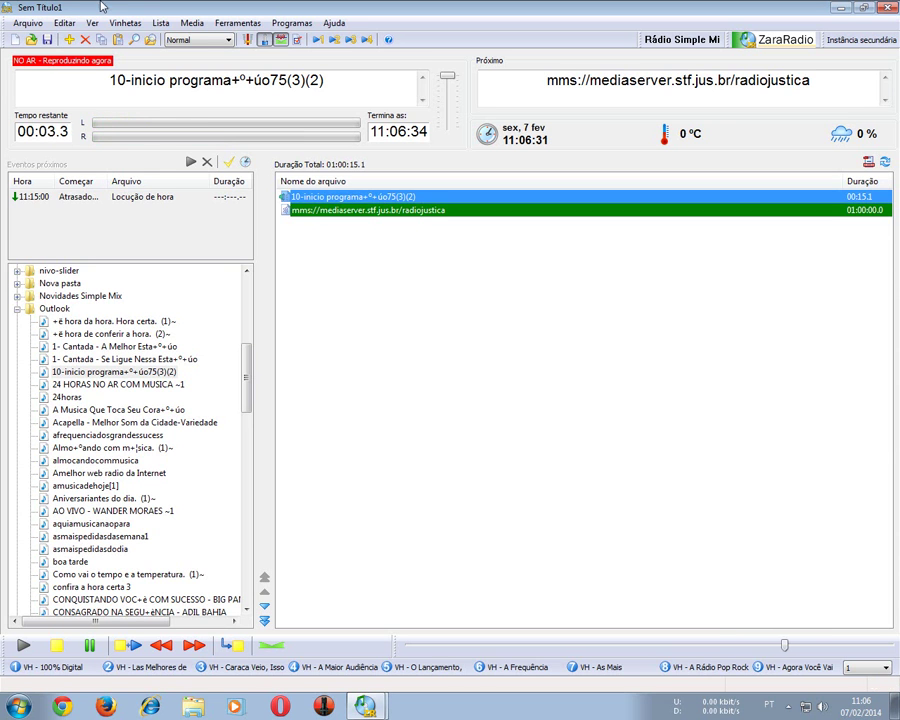
{"action": "left_click", "coordinate": [358, 706]}
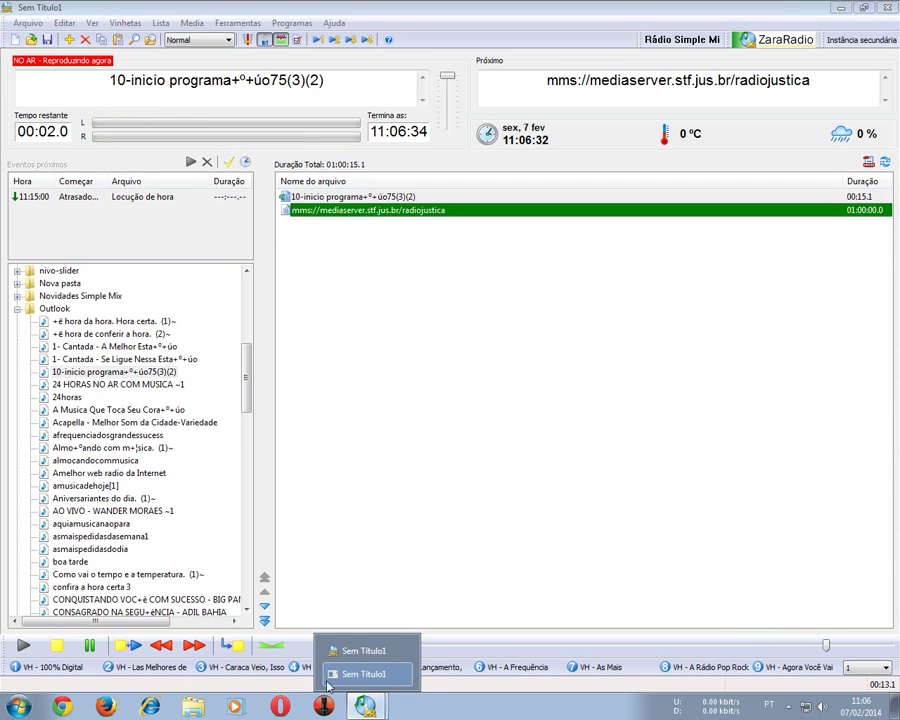
{"action": "left_click", "coordinate": [362, 593]}
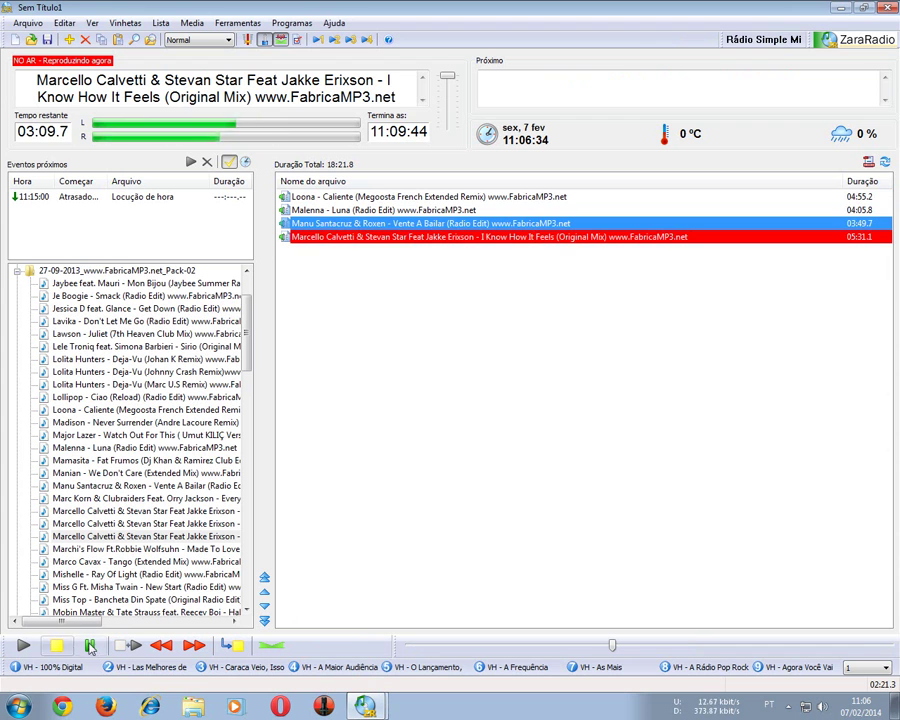
{"action": "left_click", "coordinate": [370, 707]}
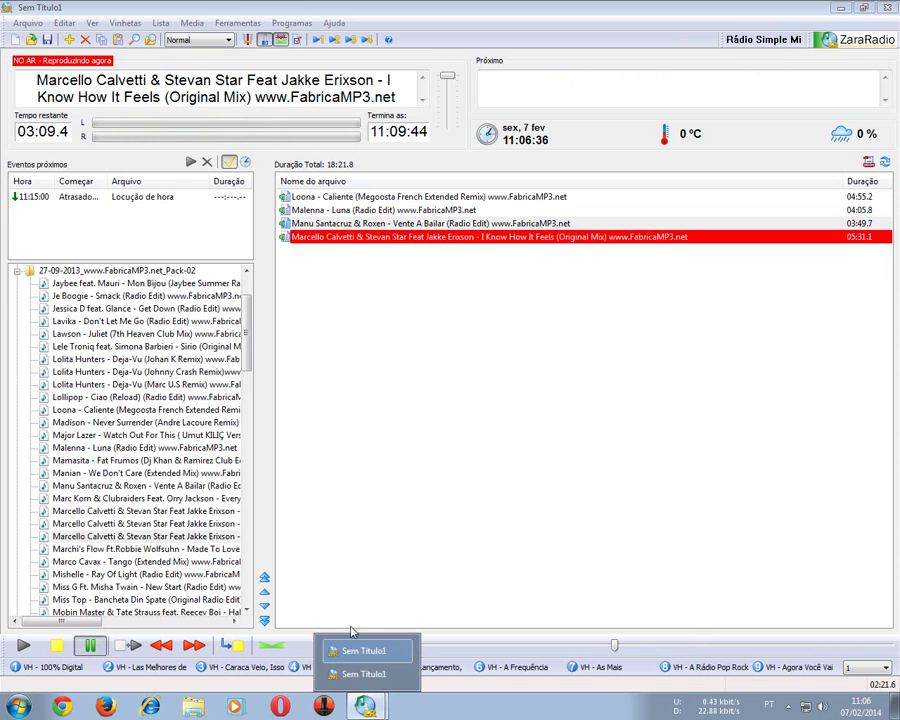
{"action": "left_click", "coordinate": [345, 503]}
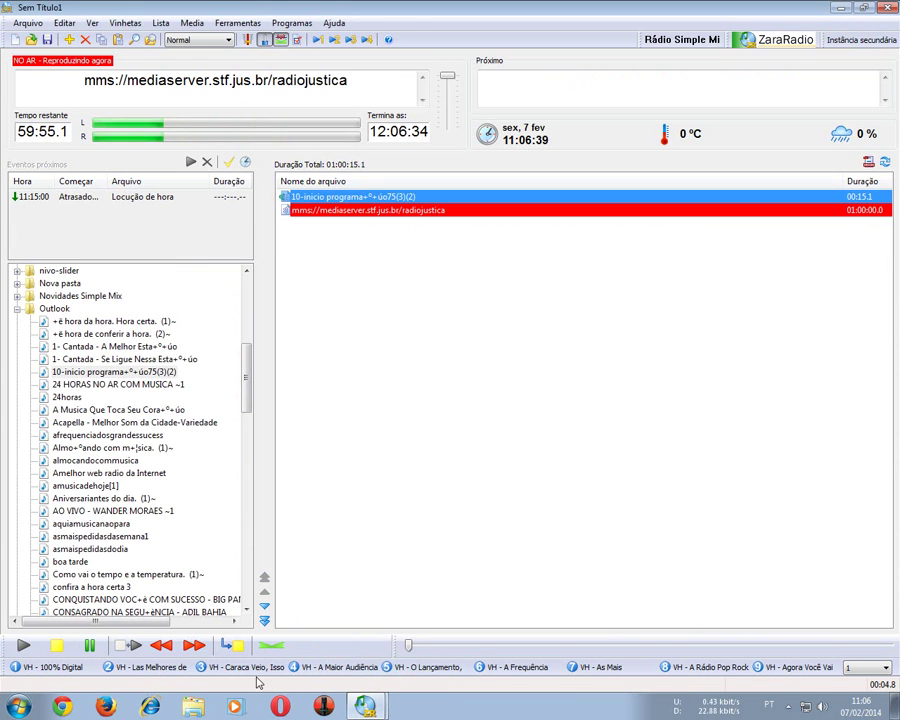
{"action": "double_click", "coordinate": [356, 198]}
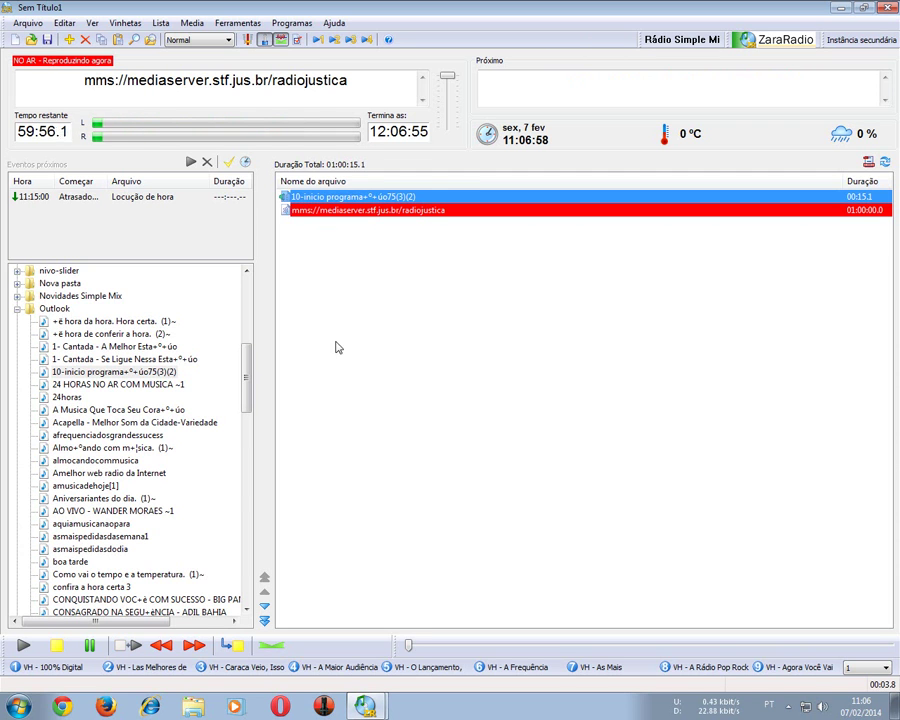
{"action": "left_click", "coordinate": [478, 548]}
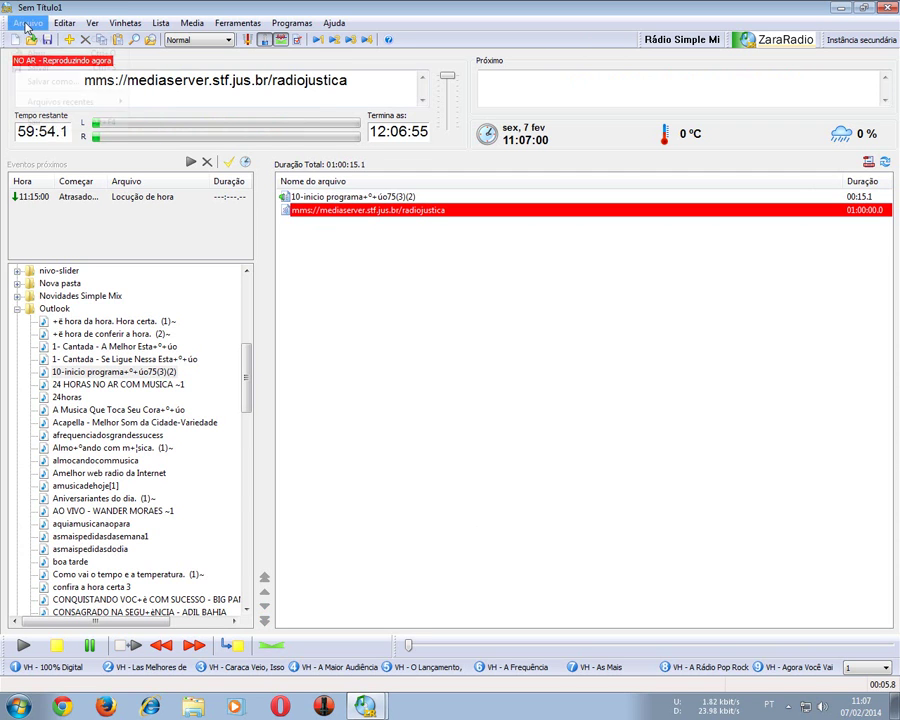
- Save the playlist in Documentos as a Sequencia (*.seq) file named A voz do Brasil, and close the secondary ZaraRadio instance
{"action": "left_click", "coordinate": [28, 22]}
{"action": "left_click", "coordinate": [40, 67]}
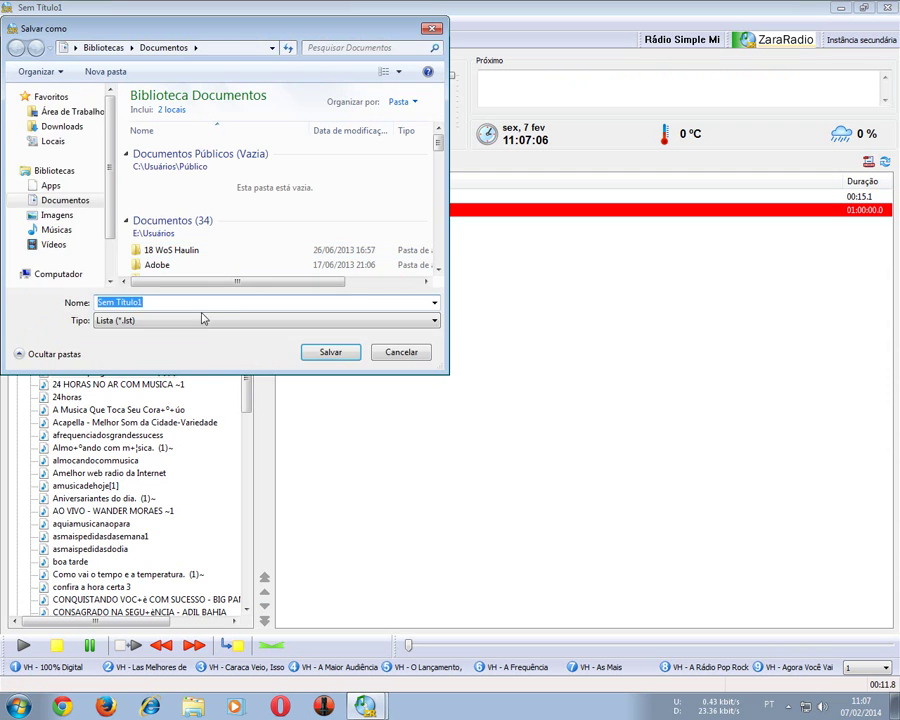
{"action": "left_click", "coordinate": [200, 319]}
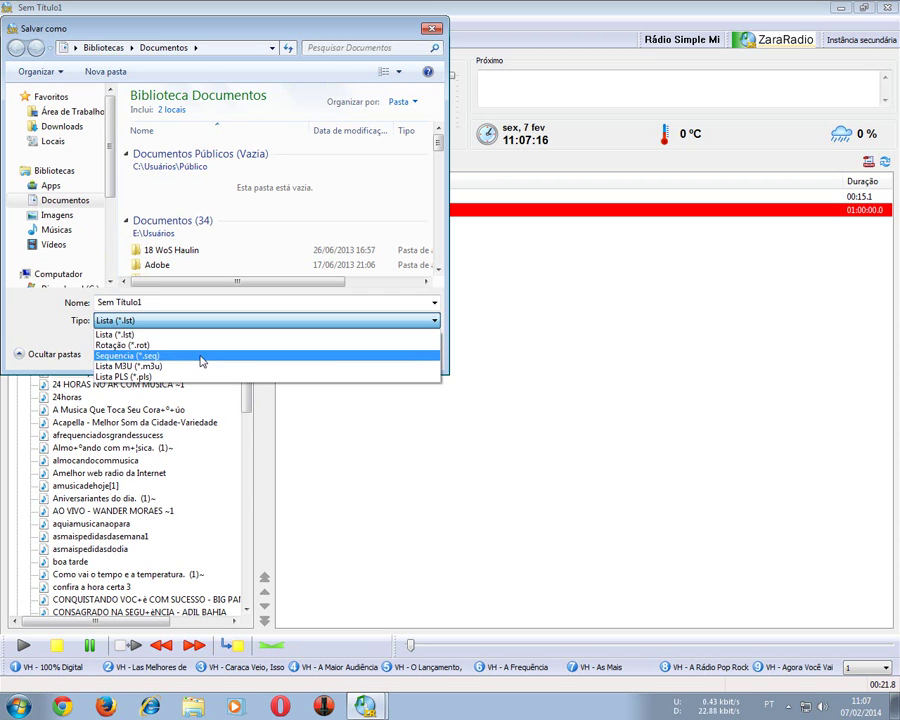
{"action": "left_click", "coordinate": [200, 357]}
{"action": "left_click", "coordinate": [181, 303]}
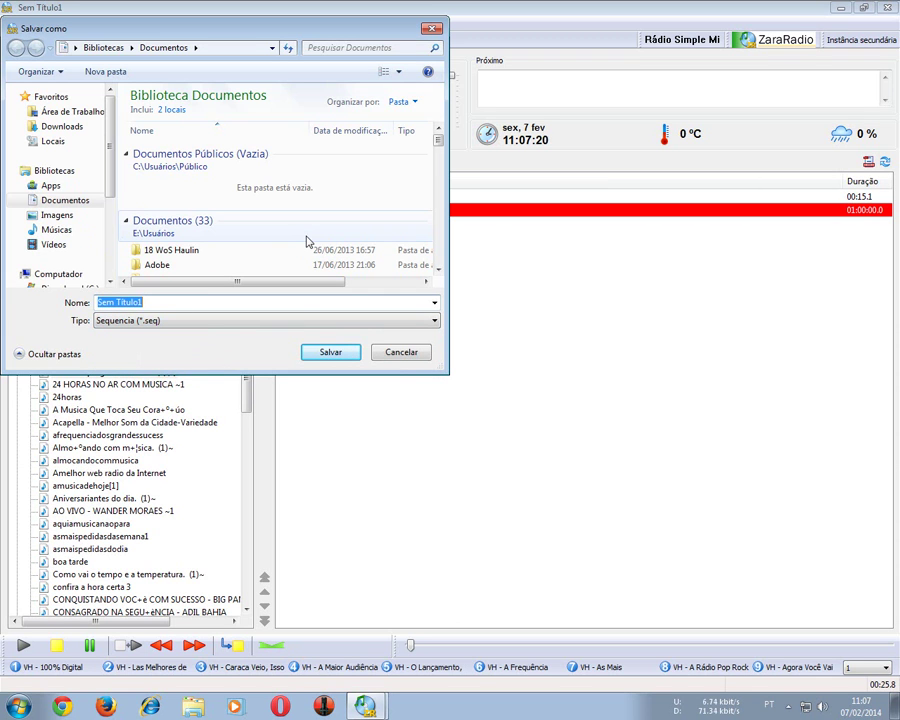
{"action": "type", "text": "A voz do Brasil"}
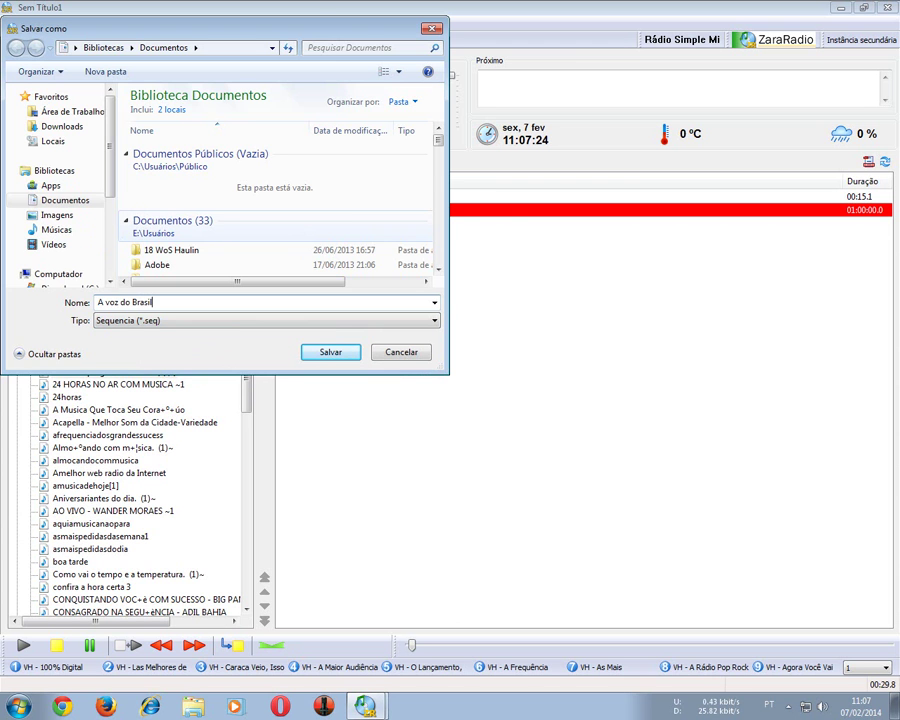
{"action": "left_click_drag", "start_coordinate": [315, 31], "coordinate": [524, 294]}
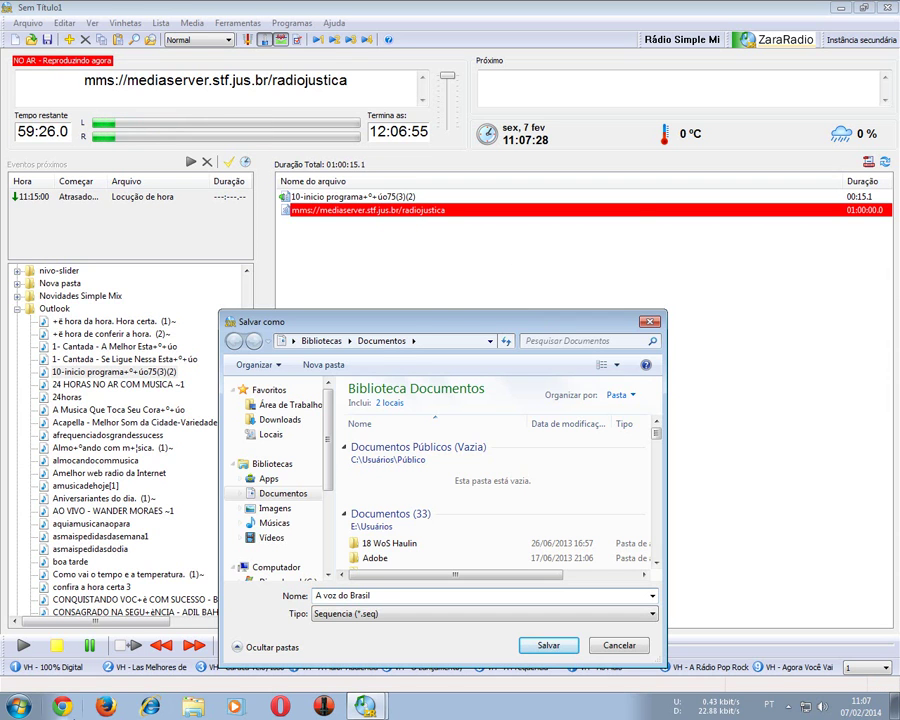
{"action": "left_click_drag", "start_coordinate": [455, 327], "coordinate": [336, 126]}
{"action": "left_click", "coordinate": [426, 445]}
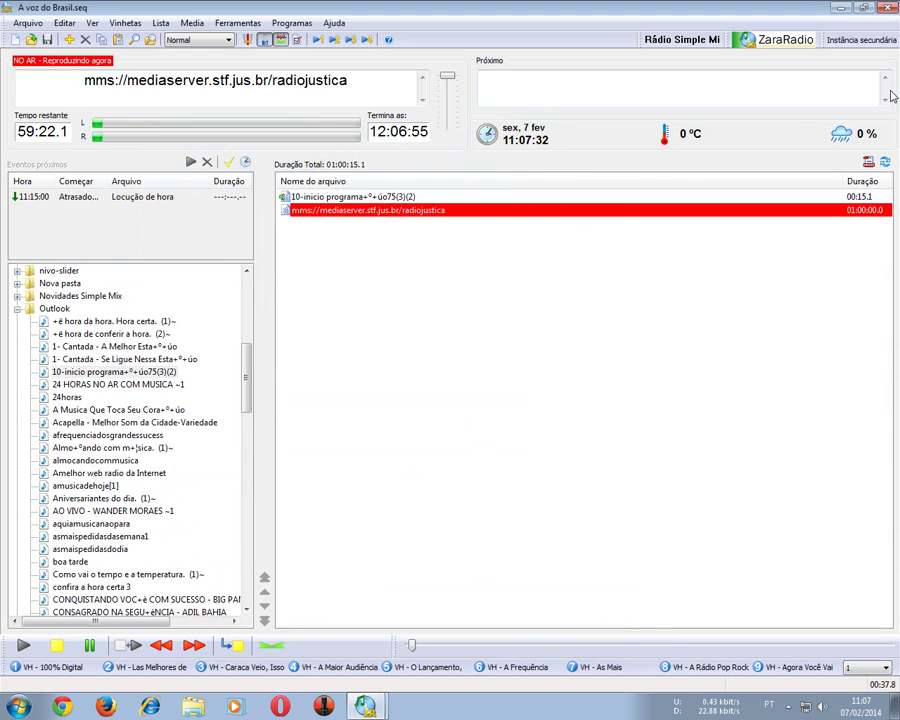
{"action": "left_click", "coordinate": [887, 10]}
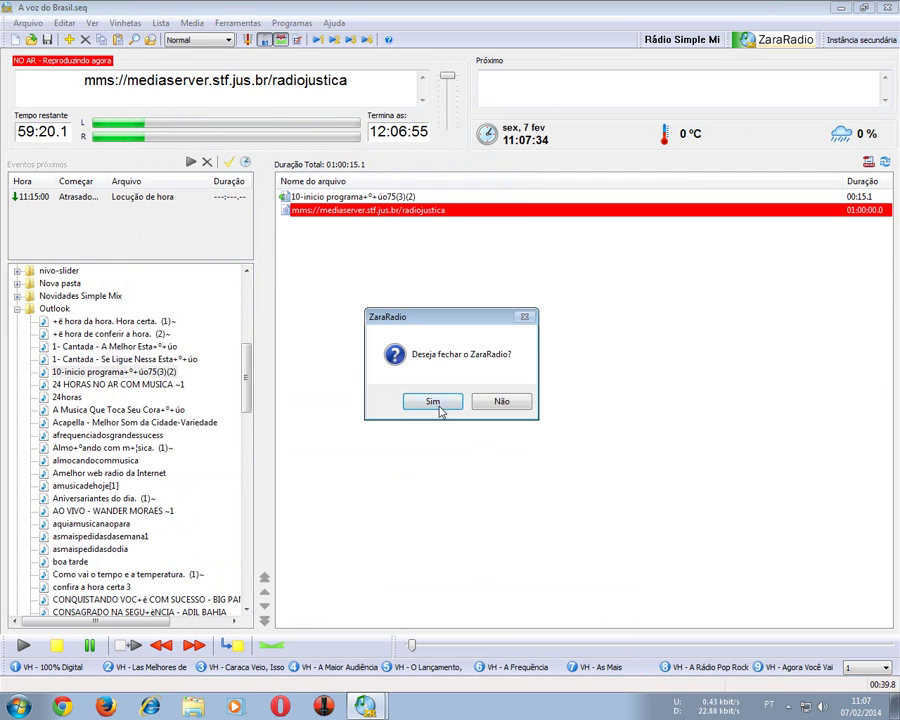
{"action": "left_click", "coordinate": [432, 459]}
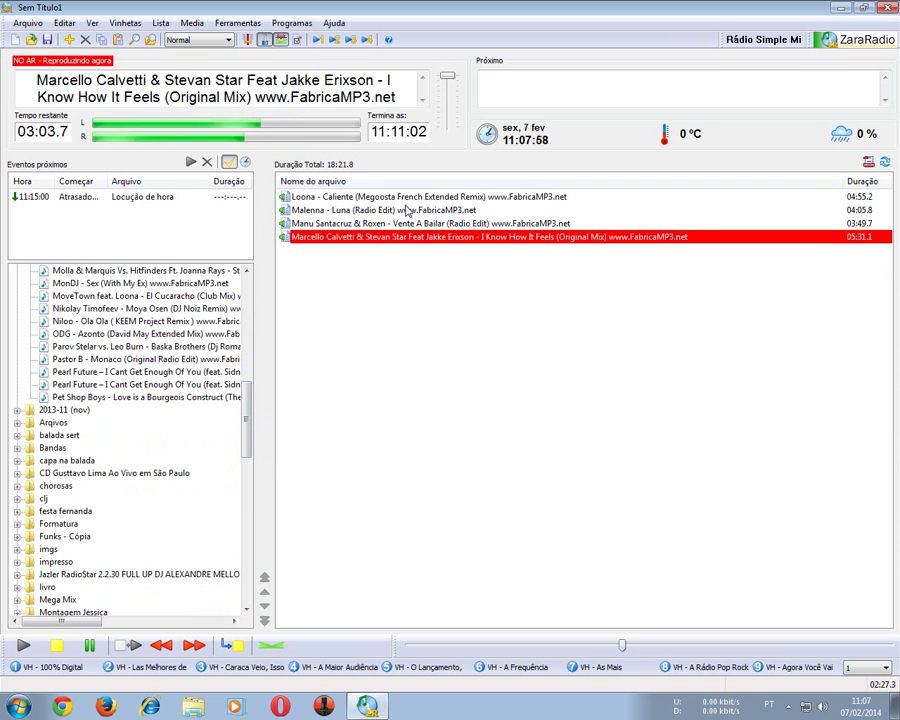
- Set the primary instance's playback mode to Repetir
{"action": "right_click", "coordinate": [293, 210]}
{"action": "left_click", "coordinate": [200, 40]}
{"action": "left_click", "coordinate": [200, 40]}
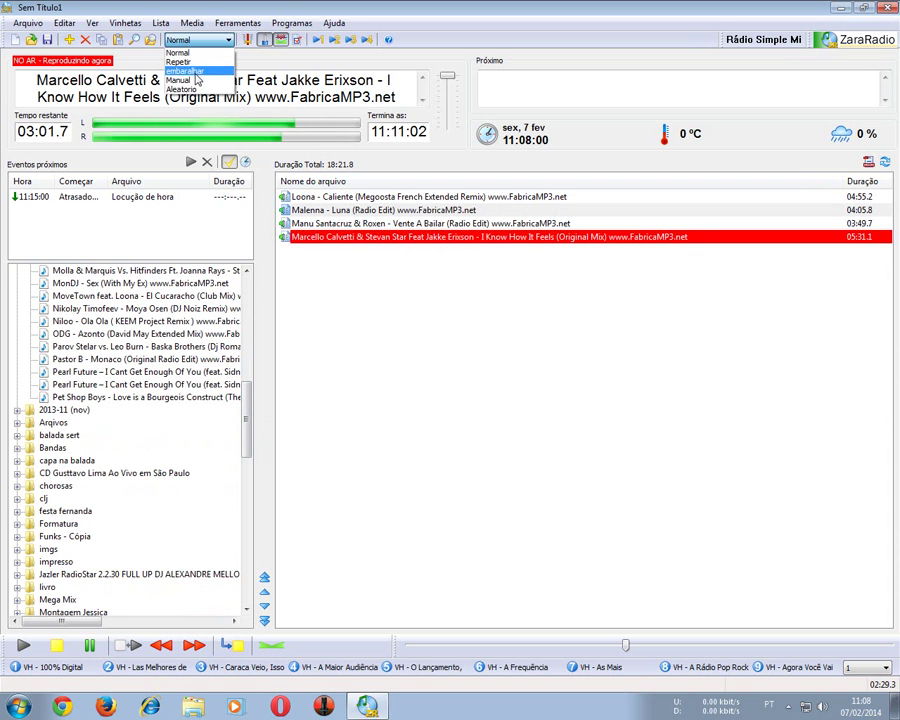
{"action": "left_click", "coordinate": [180, 61]}
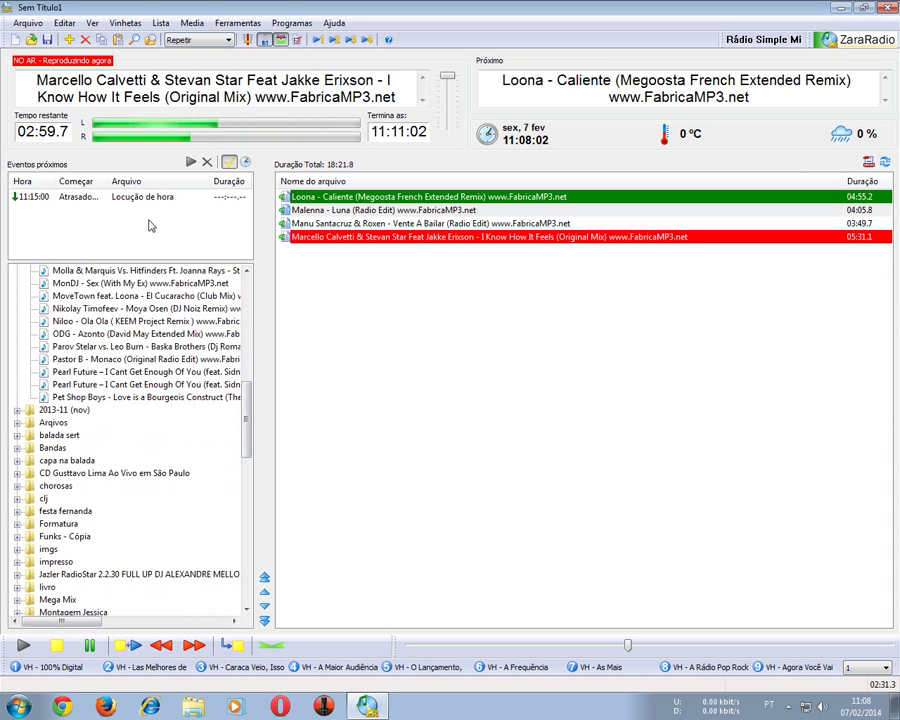
- Delete the 11:03:40 radiojustica event from the primary instance's events list
{"action": "left_click", "coordinate": [247, 163]}
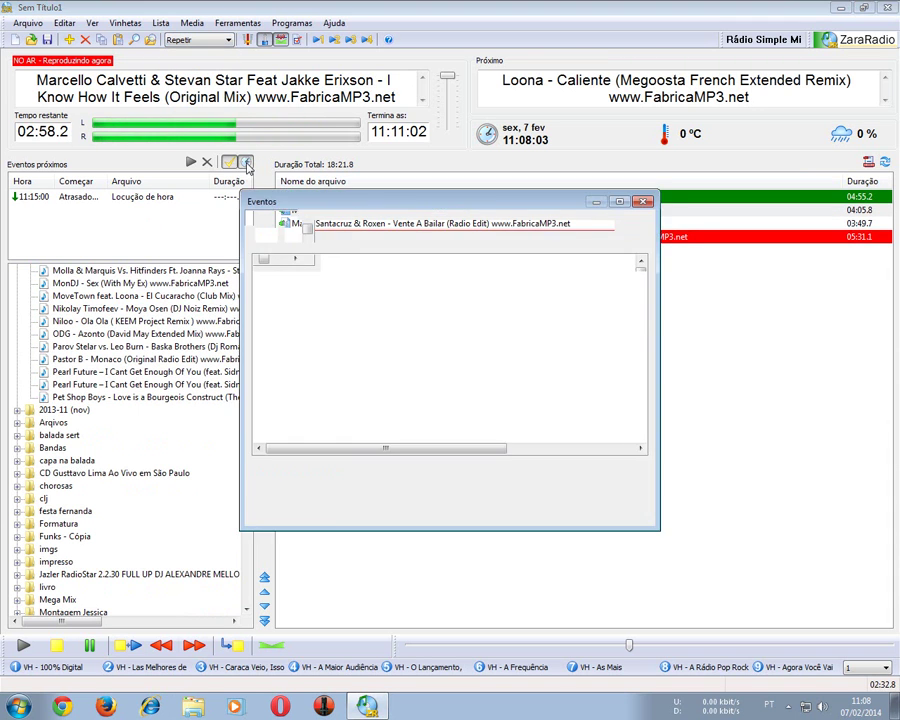
{"action": "left_click", "coordinate": [455, 339]}
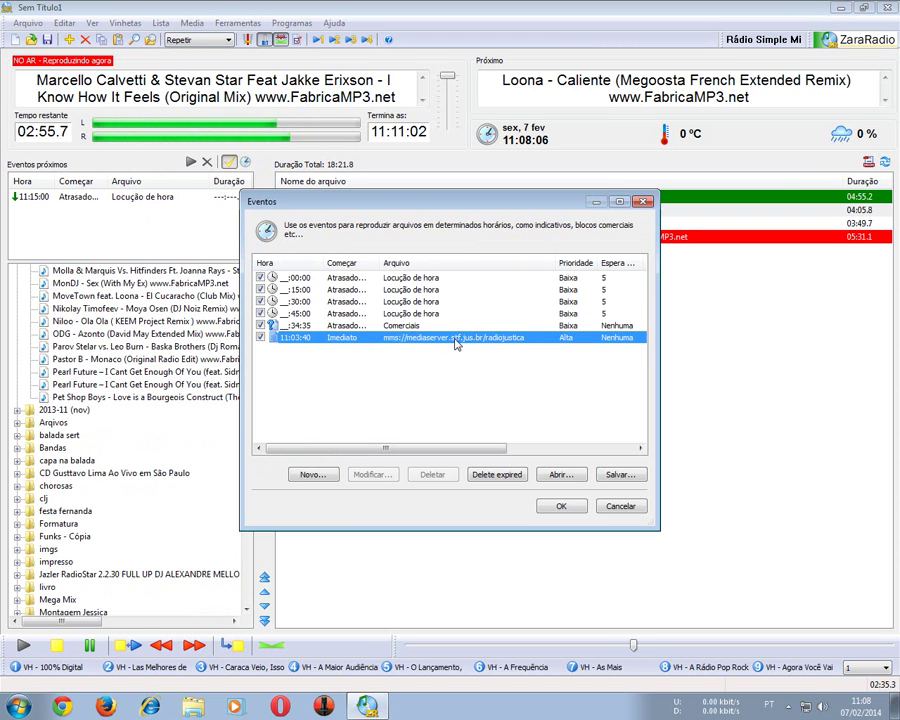
{"action": "left_click", "coordinate": [372, 474]}
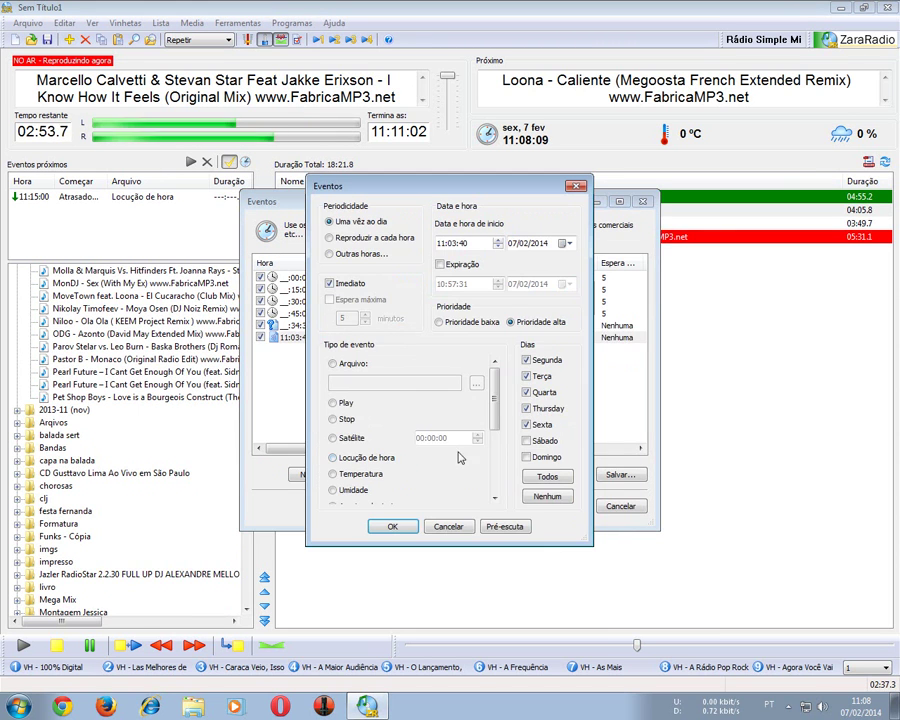
{"action": "left_click", "coordinate": [443, 527]}
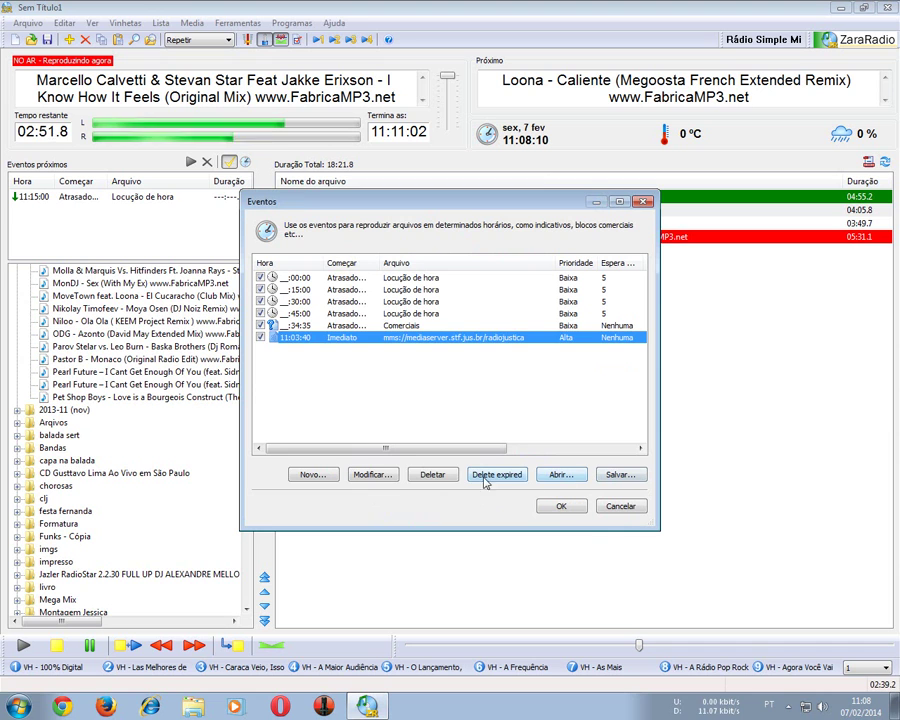
{"action": "left_click", "coordinate": [444, 476]}
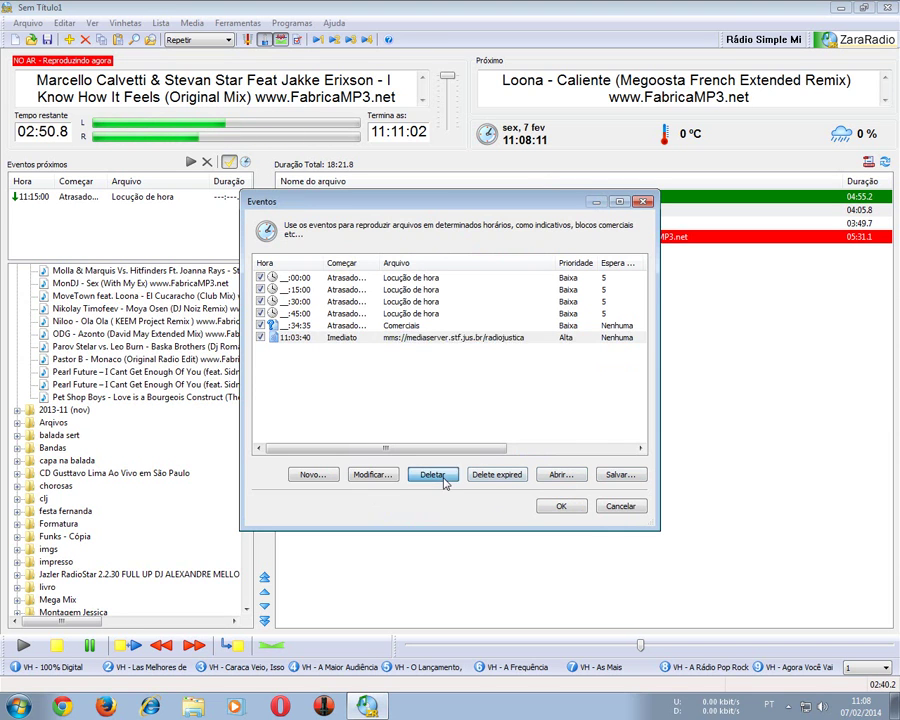
- Create a new once-a-day event starting at 18:59:45, set to Imediato with Prioridade alta
{"action": "left_click", "coordinate": [324, 479]}
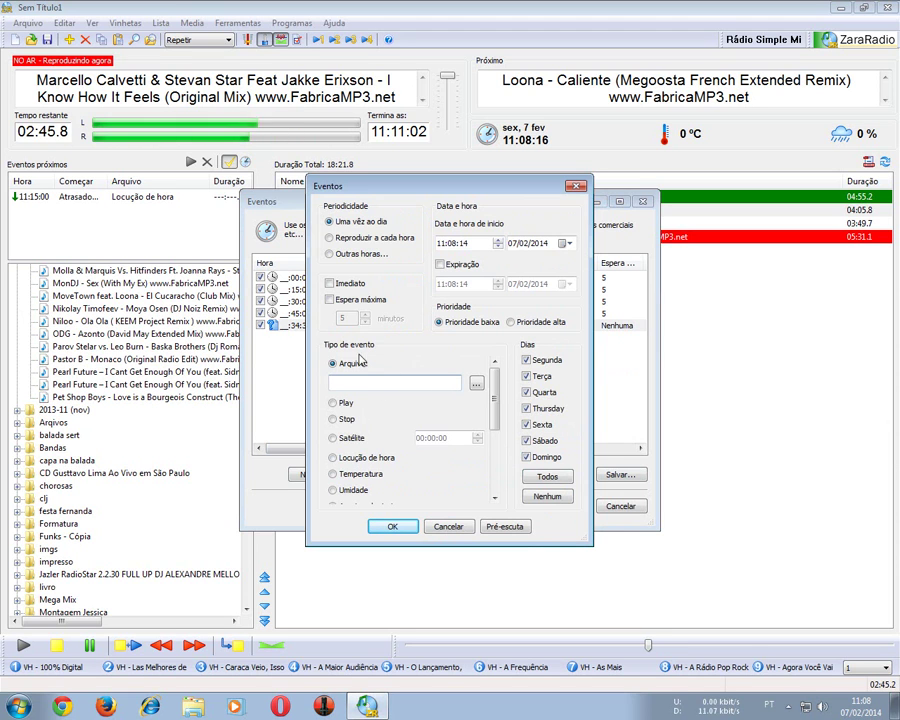
{"action": "left_click", "coordinate": [441, 244]}
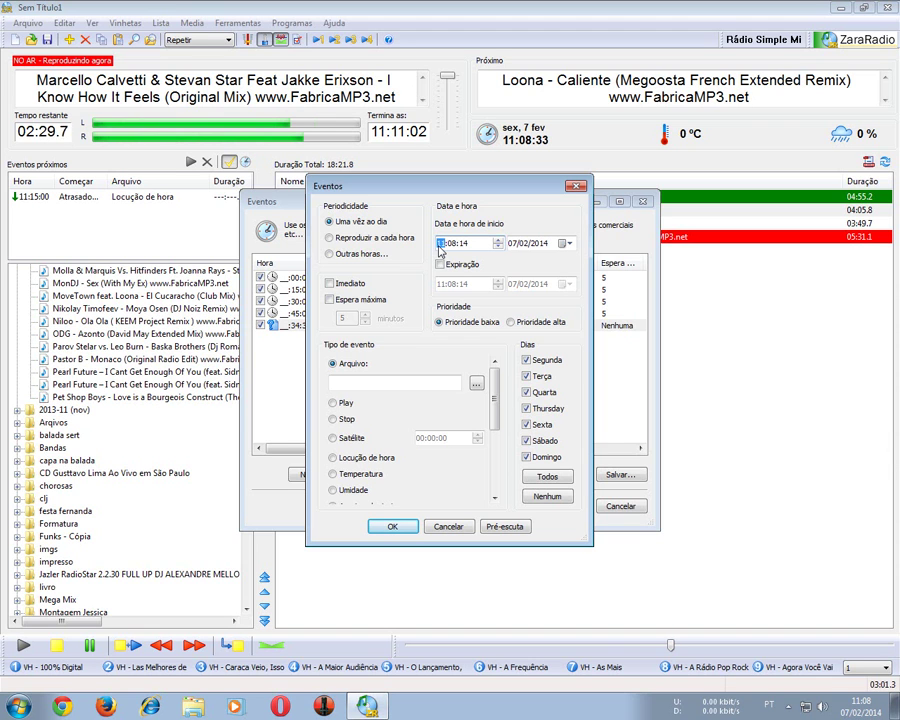
{"action": "type", "text": "8"}
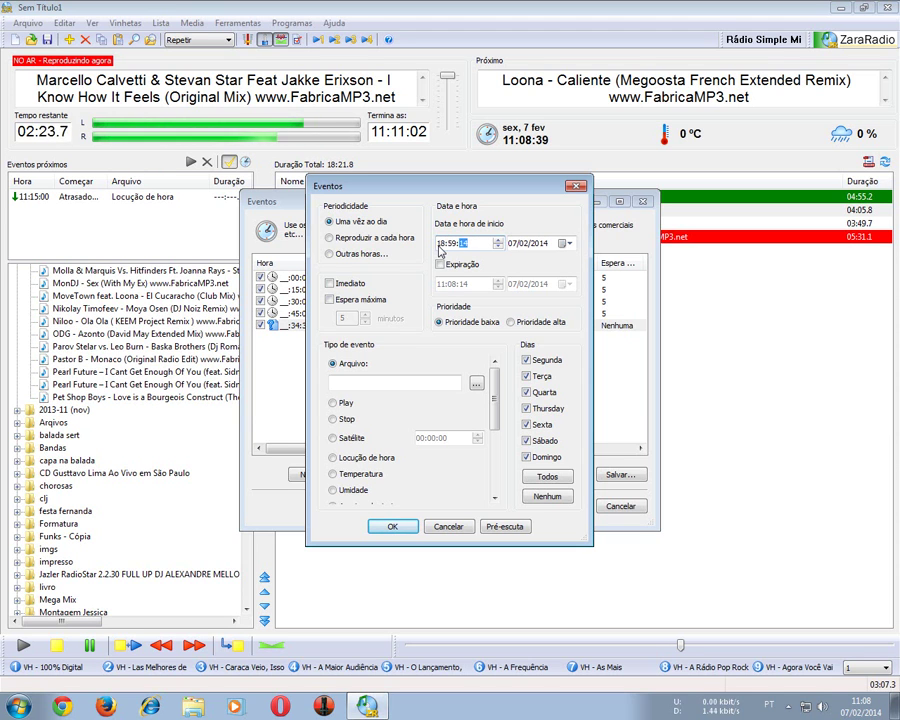
{"action": "type", "text": "4"}
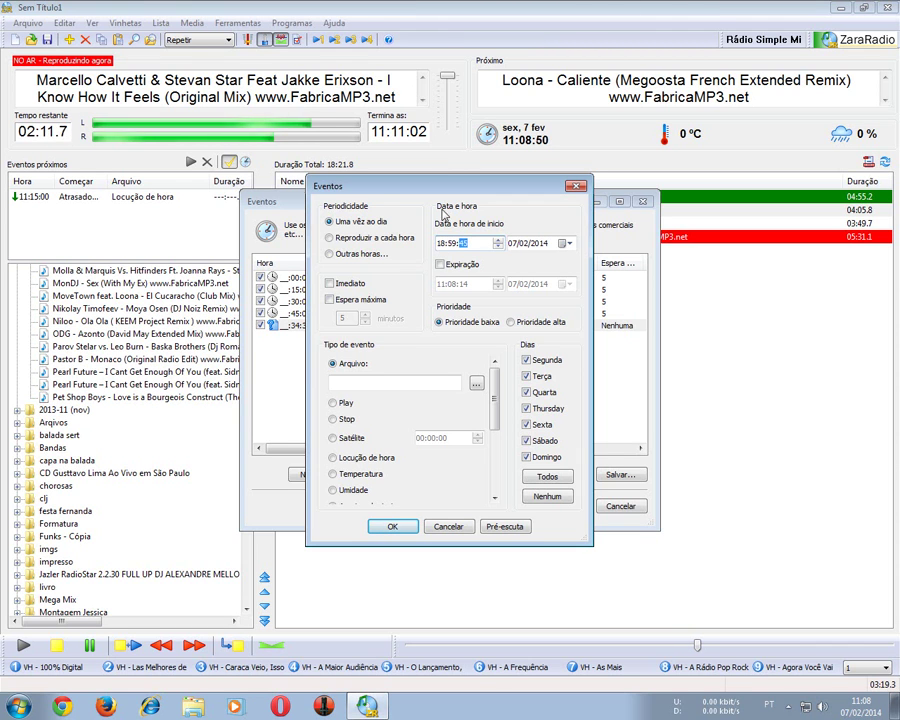
{"action": "left_click", "coordinate": [330, 284]}
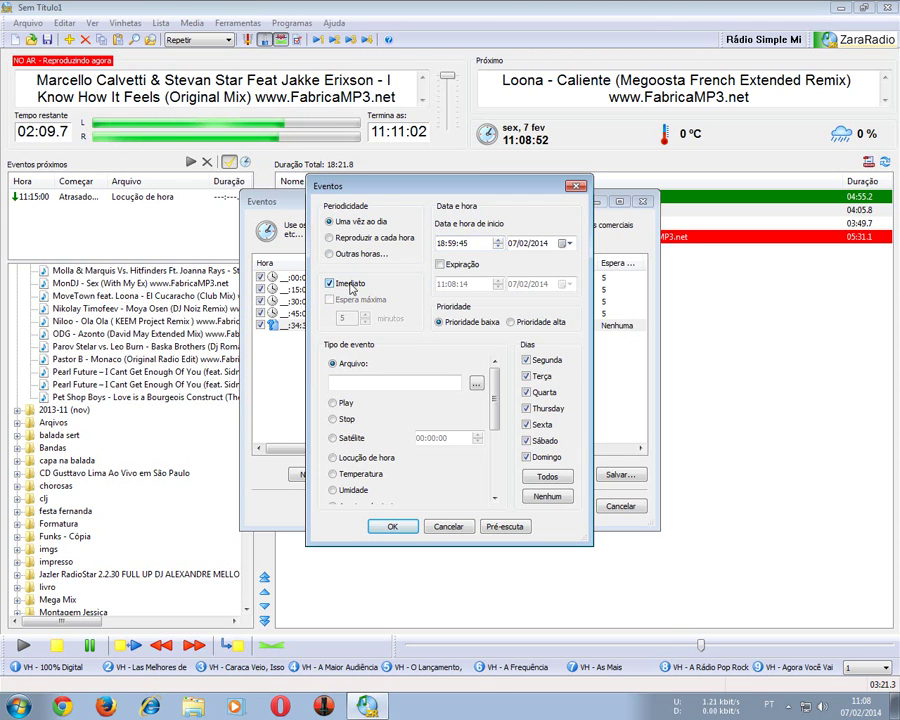
{"action": "left_click", "coordinate": [512, 322]}
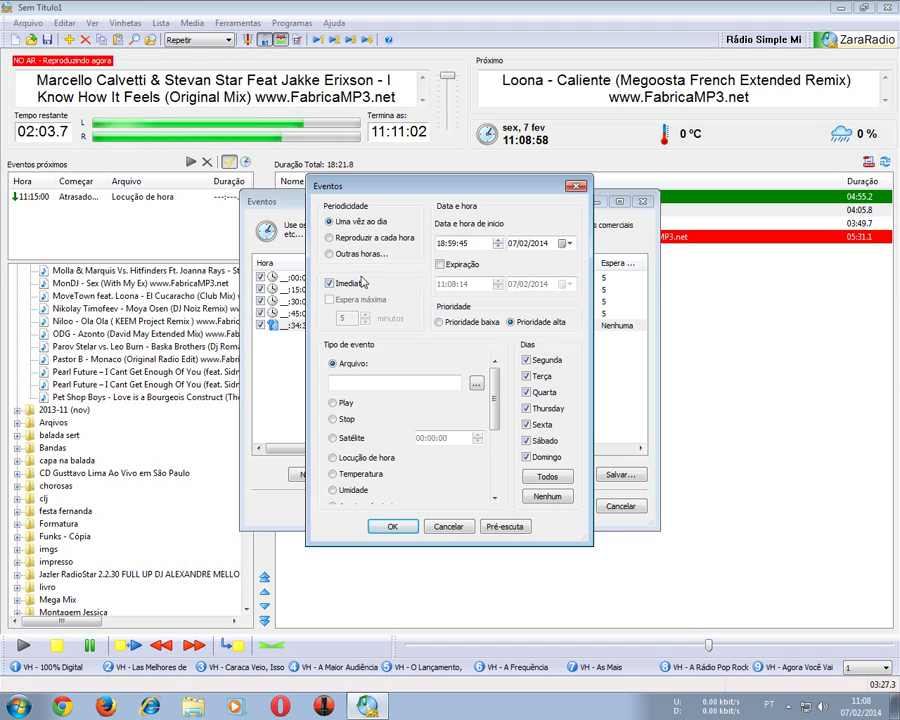
- Assign the A voz do Brasil sequence from Documentos as the event's file
{"action": "left_click", "coordinate": [366, 374]}
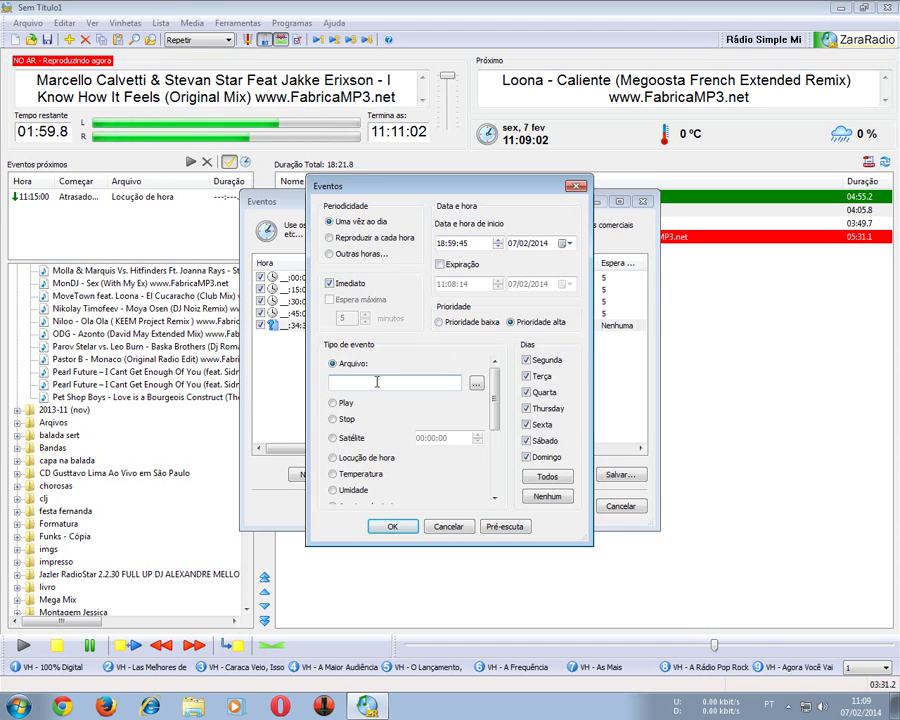
{"action": "left_click", "coordinate": [478, 387]}
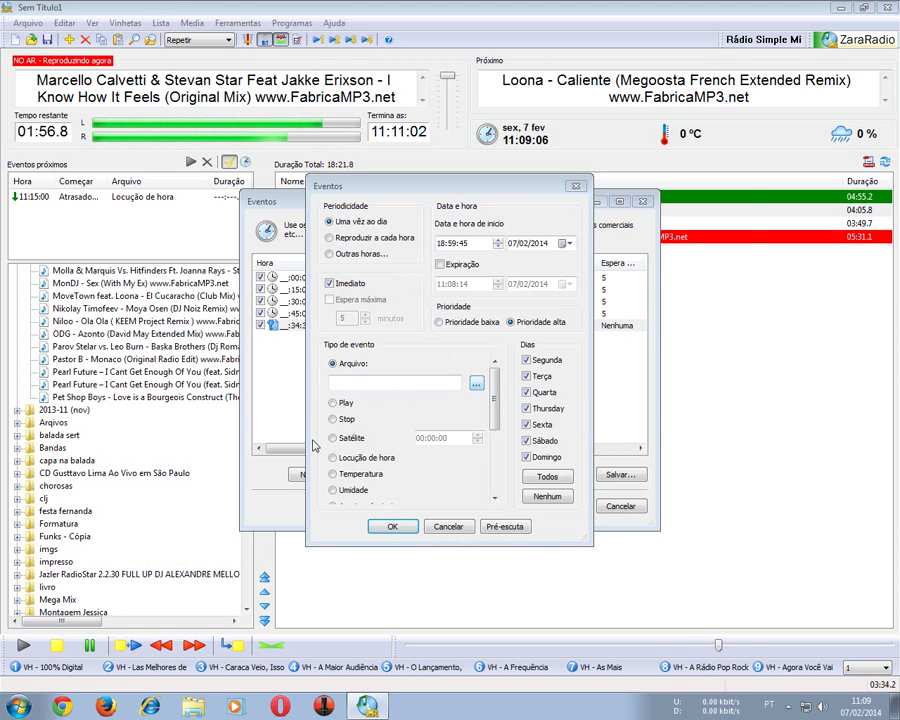
{"action": "left_click_drag", "start_coordinate": [752, 325], "coordinate": [746, 410]}
{"action": "left_click", "coordinate": [462, 412]}
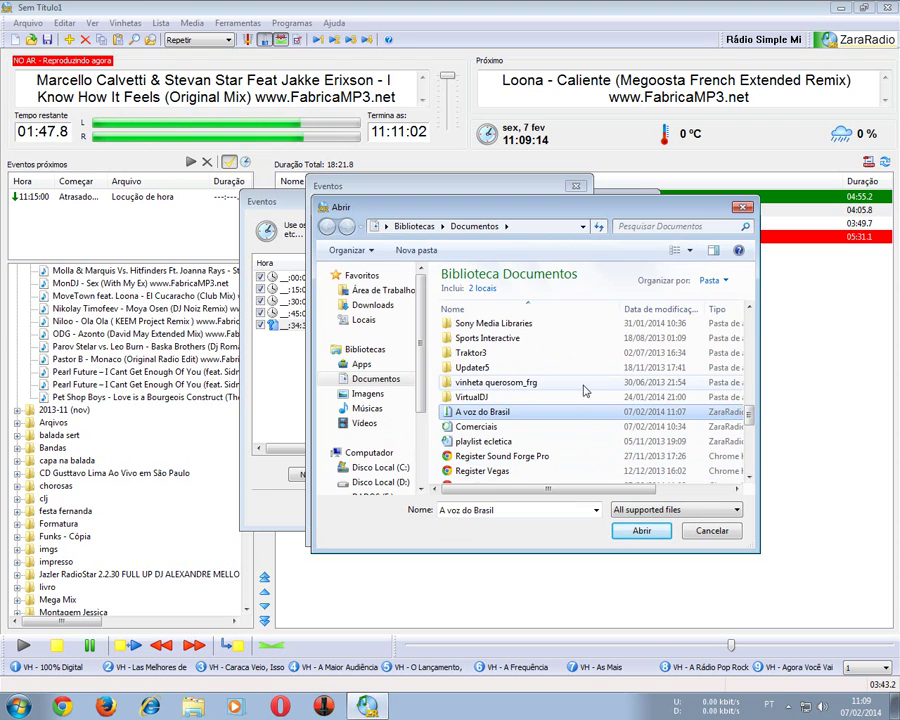
{"action": "left_click", "coordinate": [640, 530]}
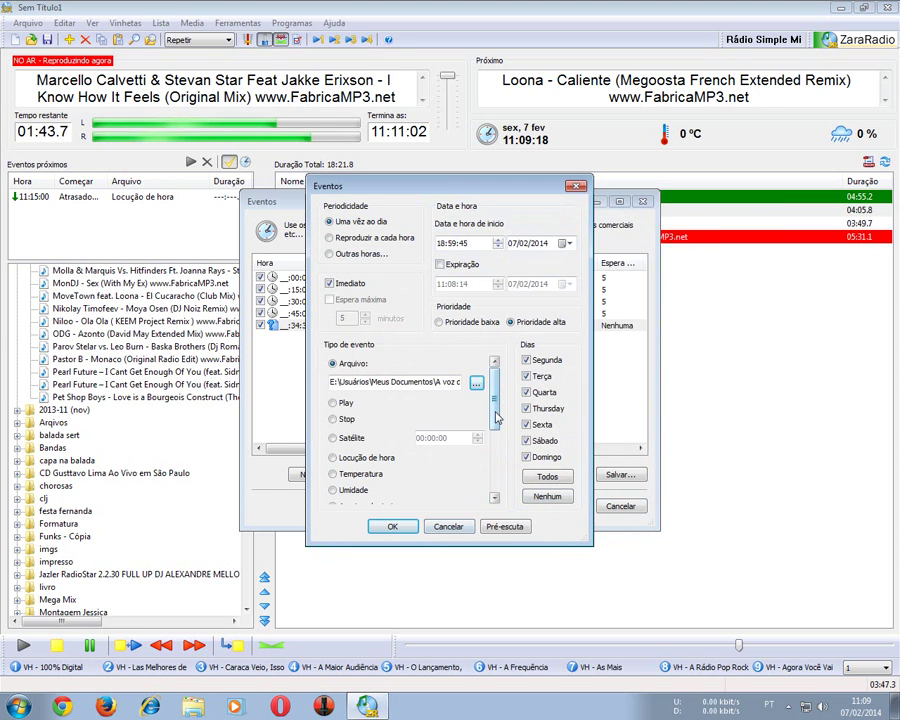
- Exclude Sábado and Domingo from the event's days, and confirm the event and the events list
{"action": "scroll", "coordinate": [485, 460], "scroll_direction": "down", "scroll_amount": 5}
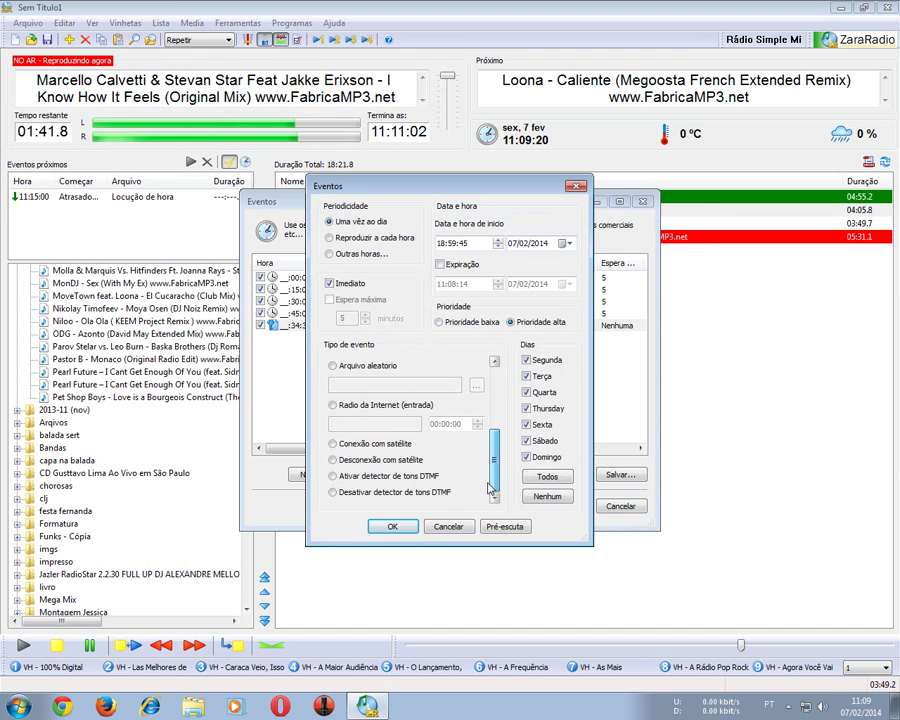
{"action": "left_click_drag", "start_coordinate": [489, 487], "coordinate": [484, 415]}
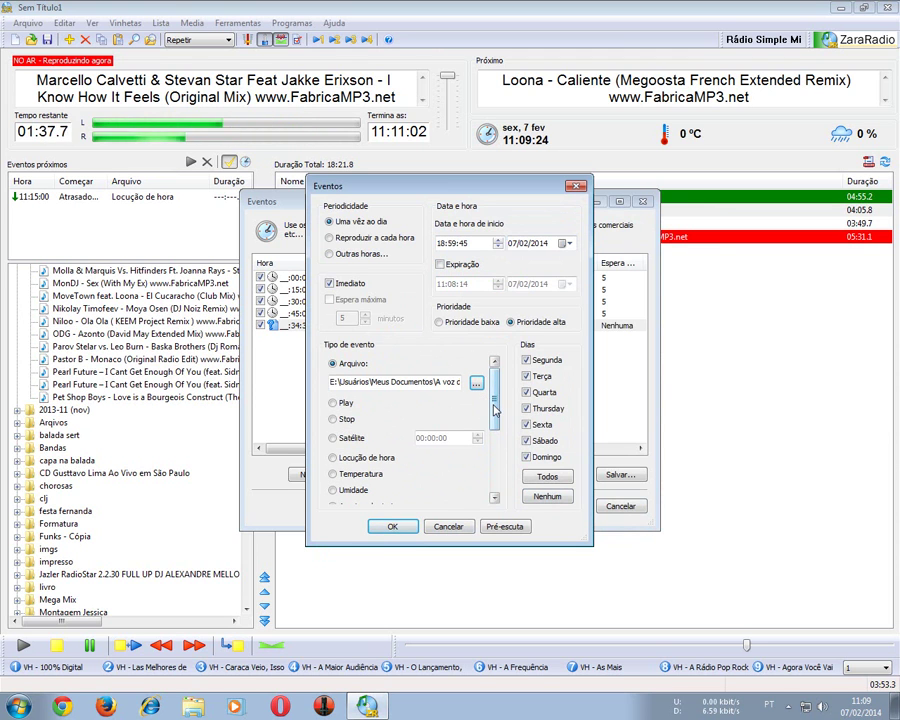
{"action": "left_click", "coordinate": [527, 456]}
{"action": "left_click", "coordinate": [527, 441]}
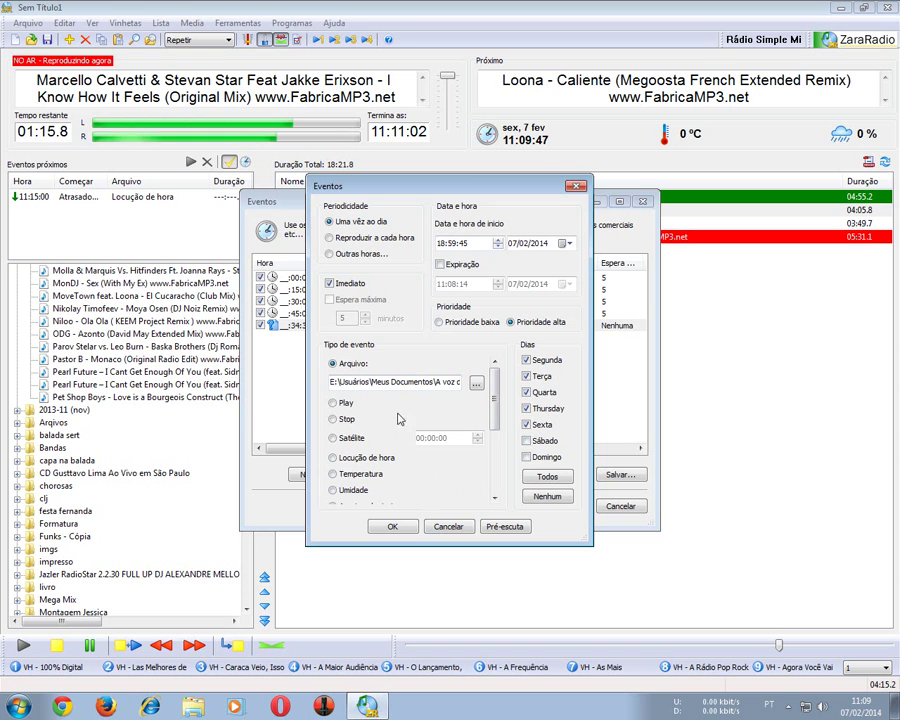
{"action": "left_click", "coordinate": [413, 527]}
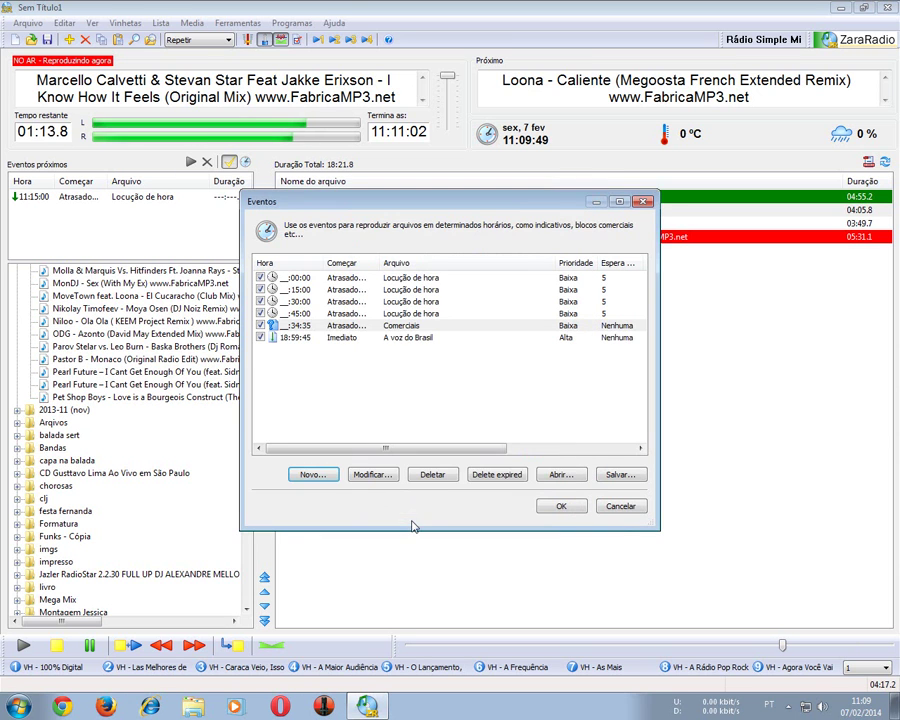
{"action": "left_click", "coordinate": [575, 506]}
- Switch to Windows Explorer and show the Documentos library
{"action": "key", "text": "super"}
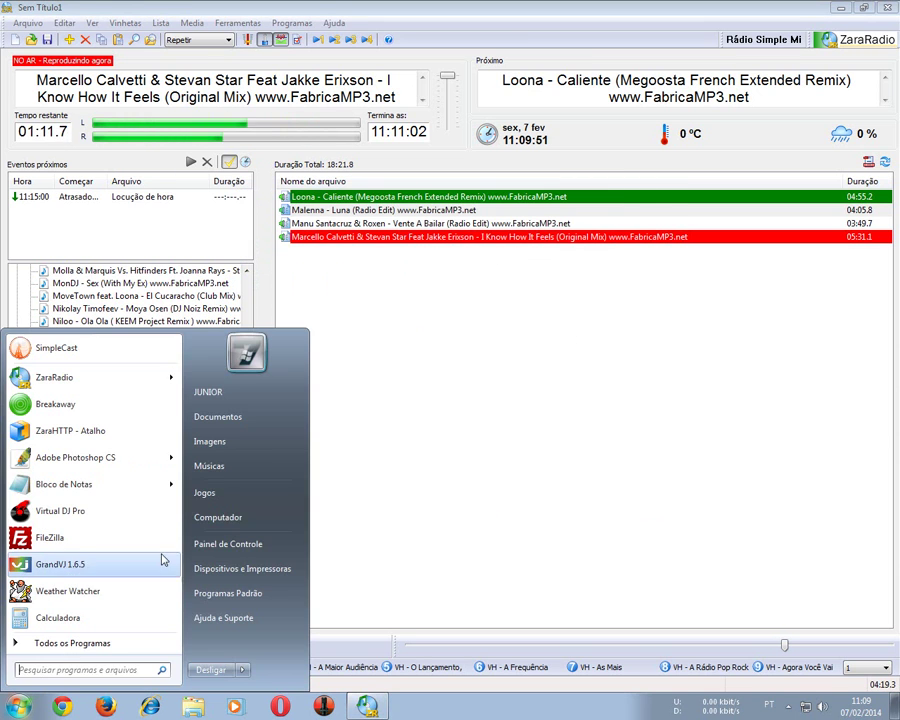
{"action": "left_click", "coordinate": [240, 527]}
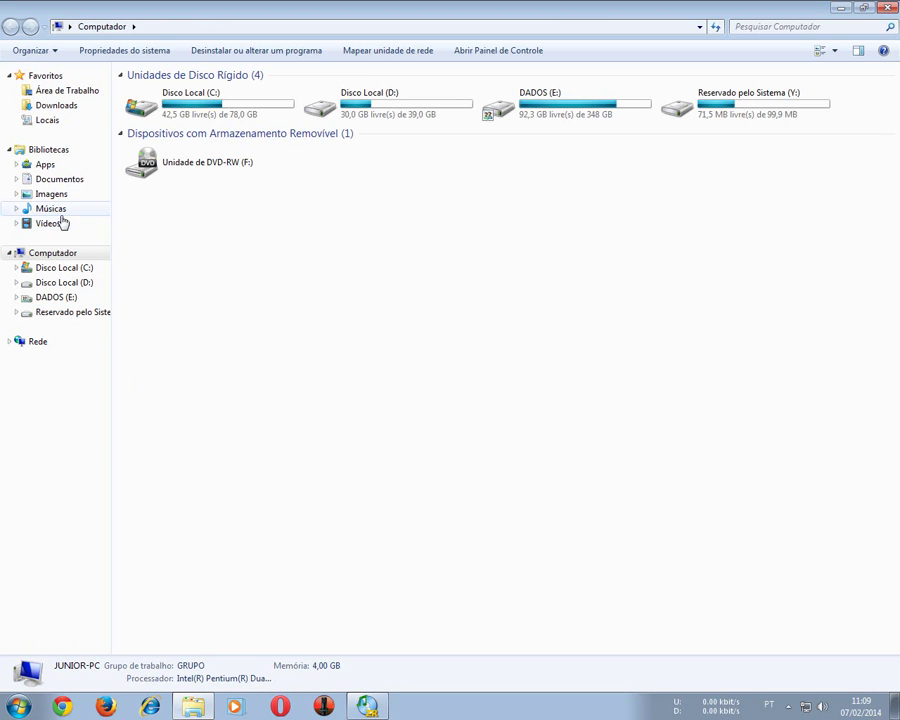
{"action": "left_click", "coordinate": [66, 179]}
{"action": "left_click", "coordinate": [408, 524]}
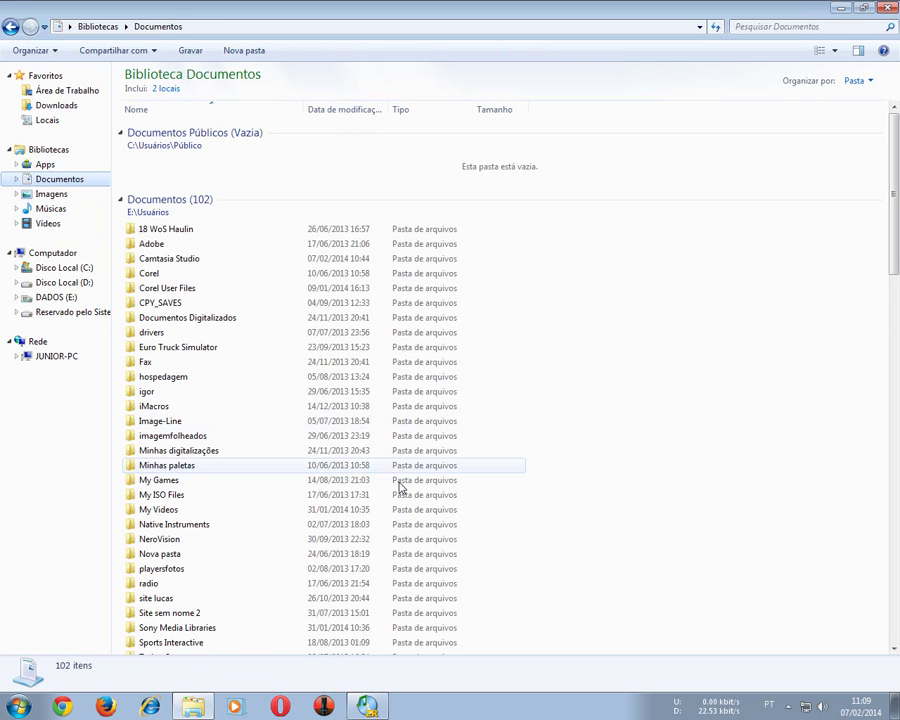
- Open the A voz do Brasil sequence file in a secondary ZaraRadio instance and dismiss the tip of the day
{"action": "scroll", "coordinate": [354, 522], "scroll_direction": "down", "scroll_amount": 13}
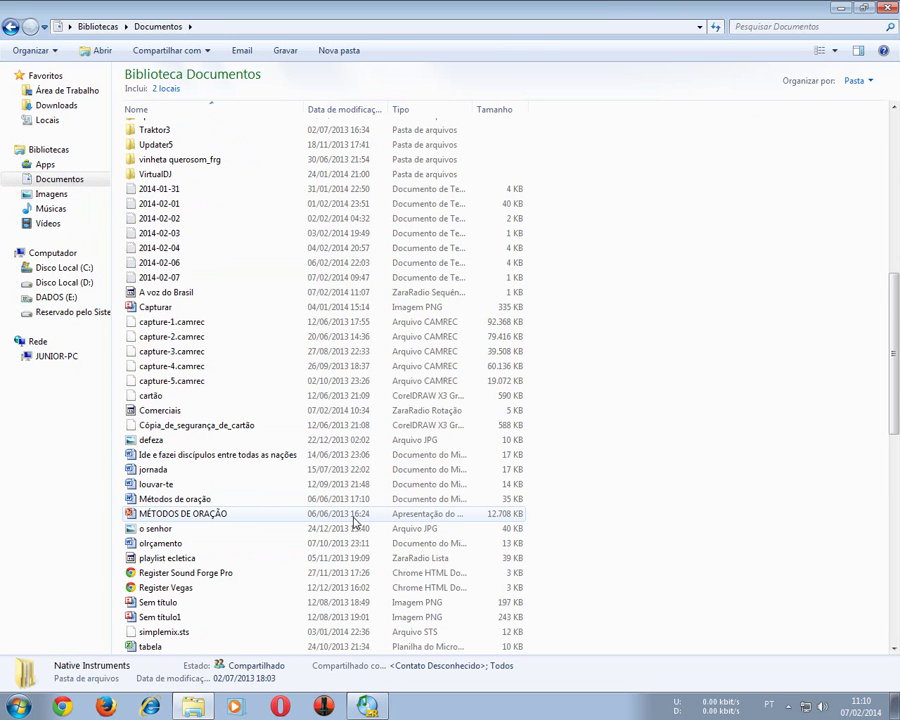
{"action": "scroll", "coordinate": [354, 522], "scroll_direction": "down", "scroll_amount": 3}
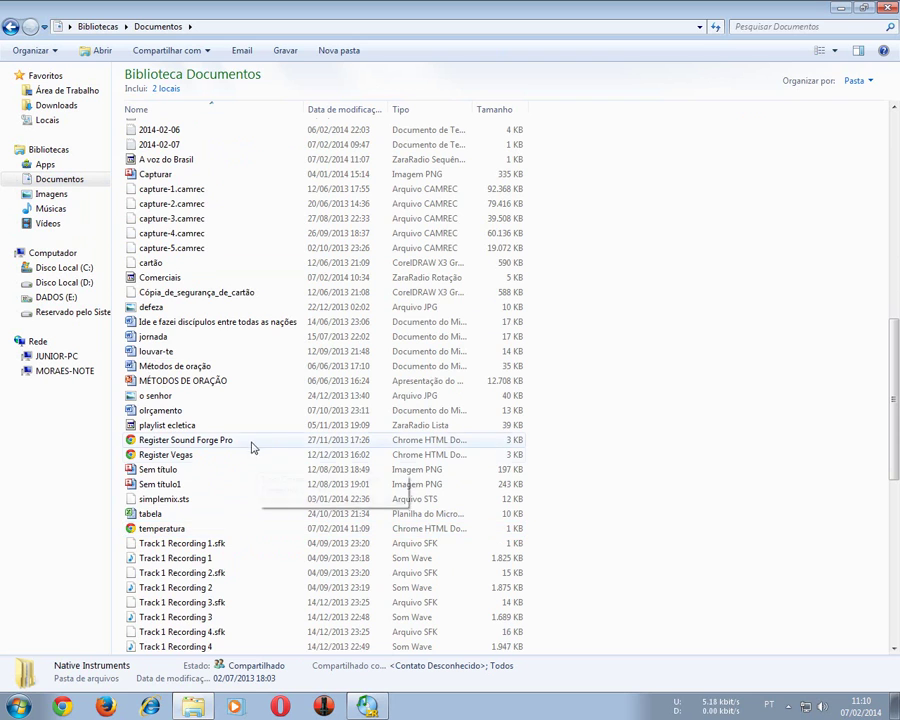
{"action": "scroll", "coordinate": [251, 434], "scroll_direction": "up", "scroll_amount": 4}
{"action": "scroll", "coordinate": [251, 434], "scroll_direction": "down", "scroll_amount": 13}
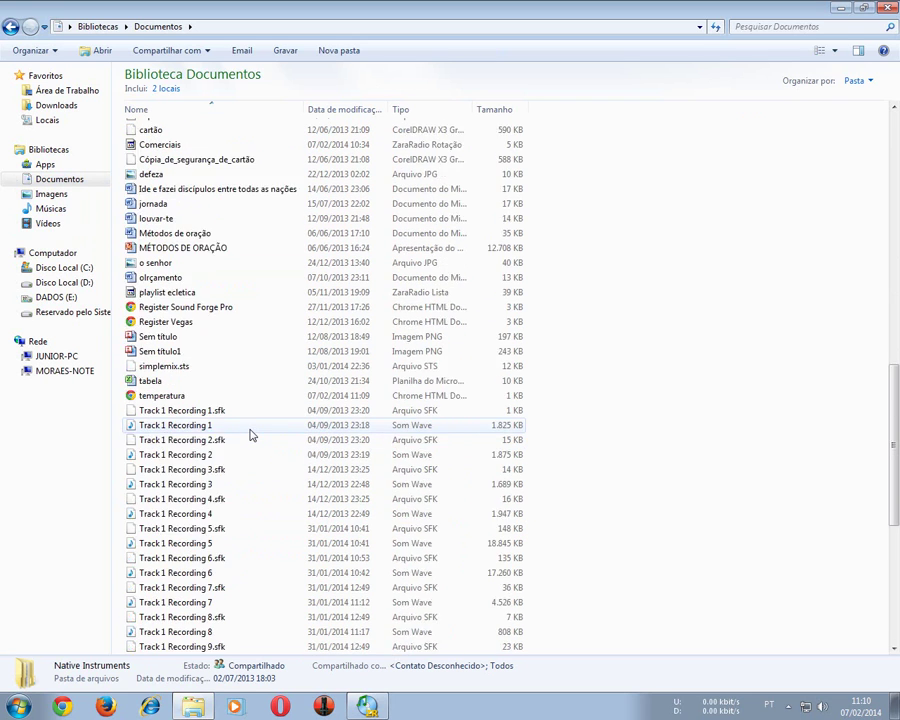
{"action": "scroll", "coordinate": [230, 516], "scroll_direction": "up", "scroll_amount": 6}
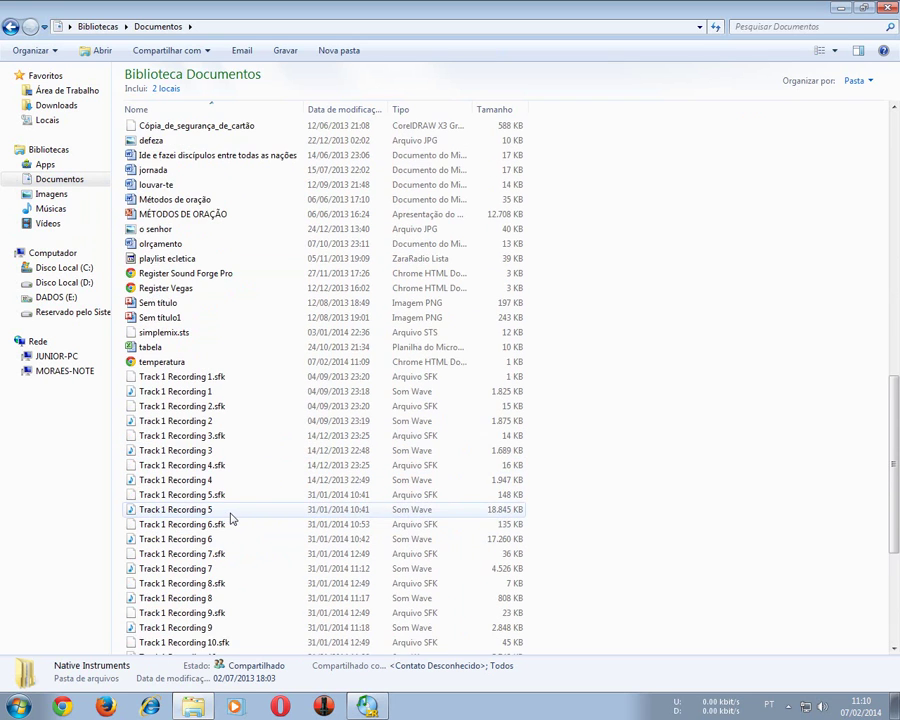
{"action": "left_click", "coordinate": [211, 320]}
{"action": "scroll", "coordinate": [205, 326], "scroll_direction": "up", "scroll_amount": 4}
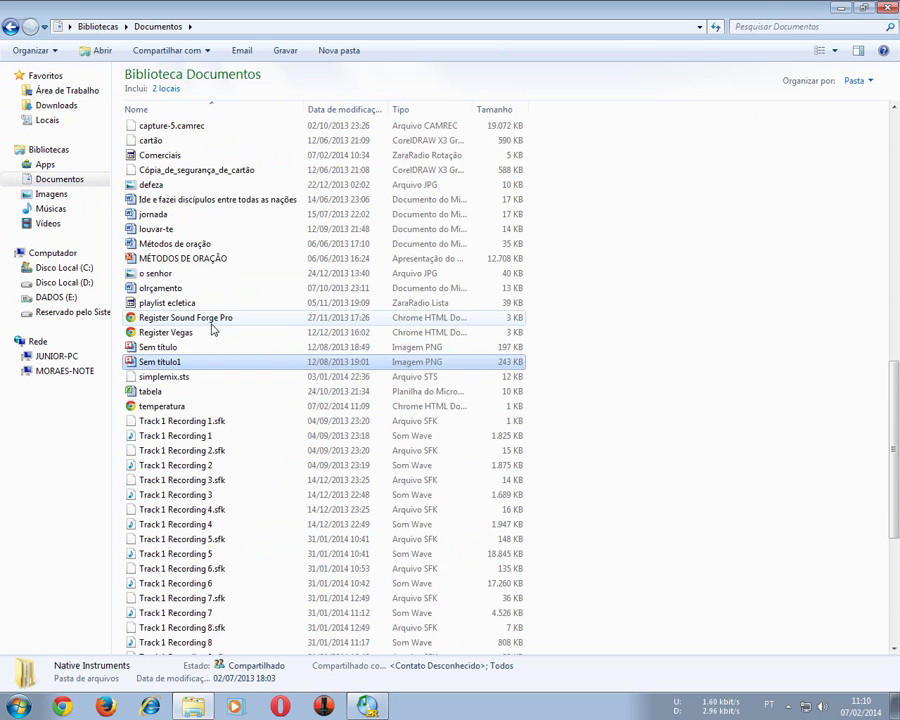
{"action": "scroll", "coordinate": [240, 362], "scroll_direction": "up", "scroll_amount": 8}
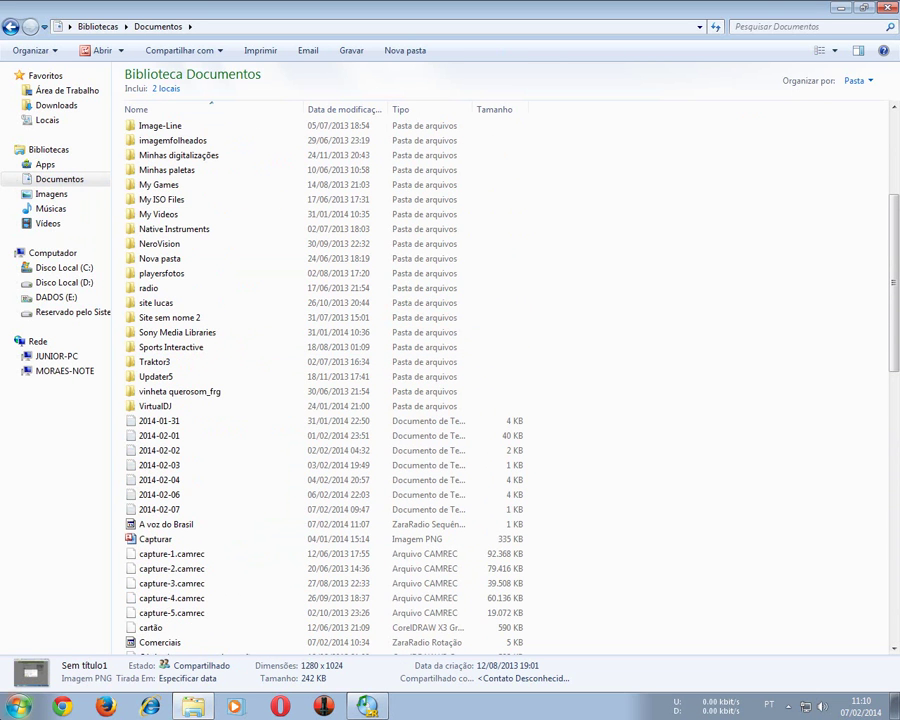
{"action": "left_click", "coordinate": [170, 482]}
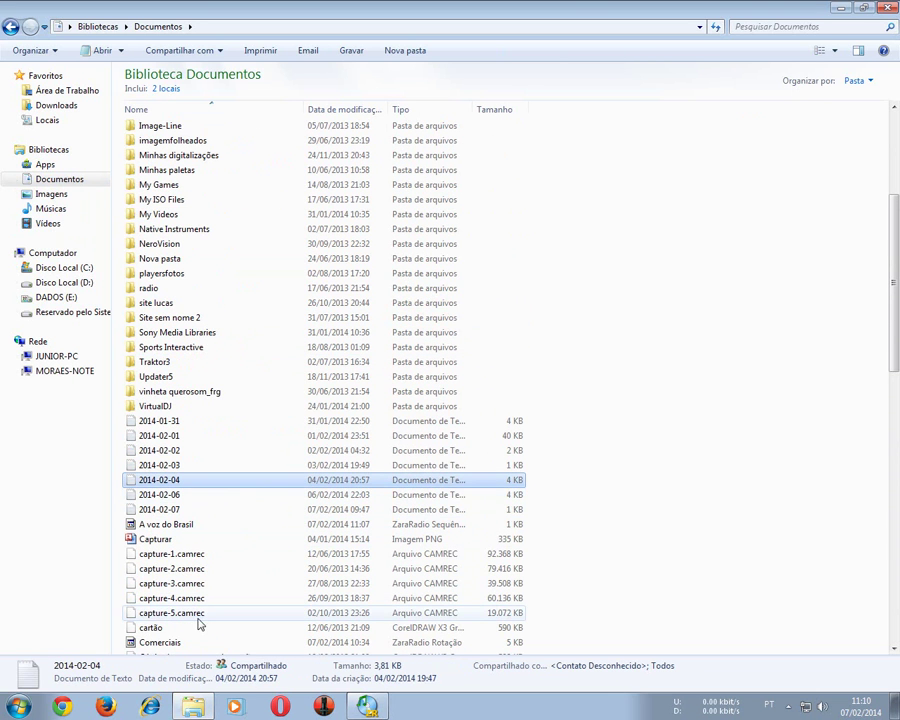
{"action": "key", "text": "Down"}
{"action": "key", "text": "Down"}
{"action": "key", "text": "Down"}
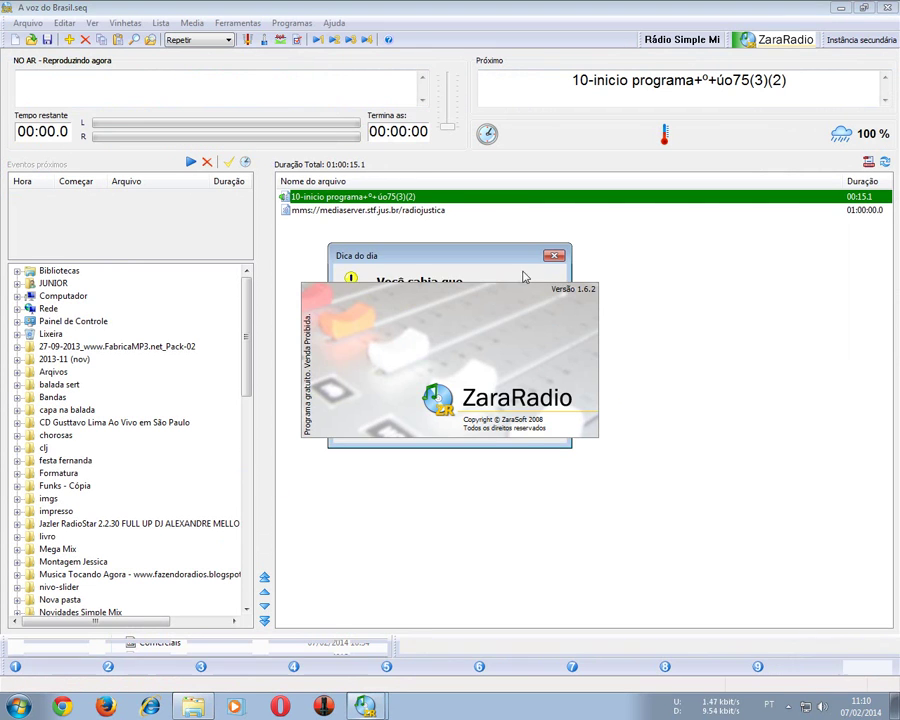
{"action": "left_click", "coordinate": [554, 255]}
- Set the connection duration of the radiojustica entry to 00:00:35 and save the sequence
{"action": "left_click", "coordinate": [580, 212]}
{"action": "right_click", "coordinate": [580, 213]}
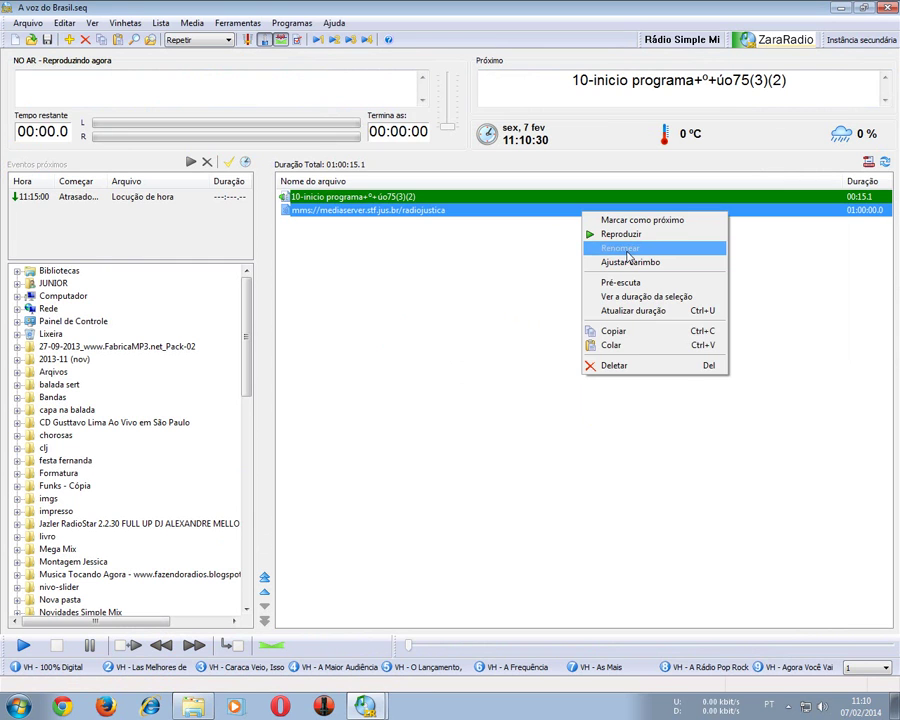
{"action": "left_click", "coordinate": [626, 251]}
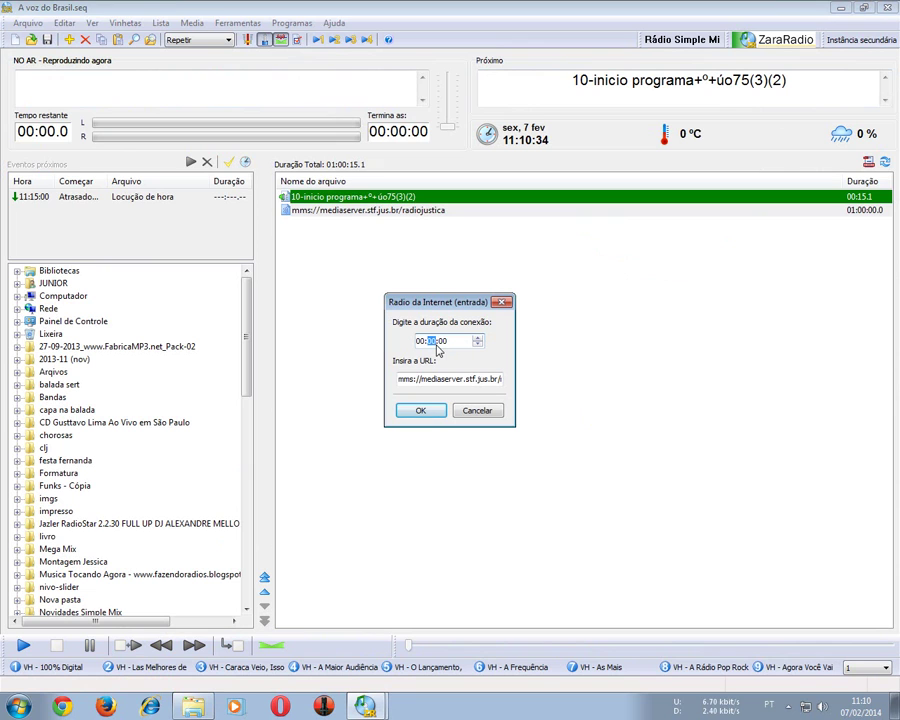
{"action": "left_click", "coordinate": [446, 343]}
{"action": "left_click", "coordinate": [414, 412]}
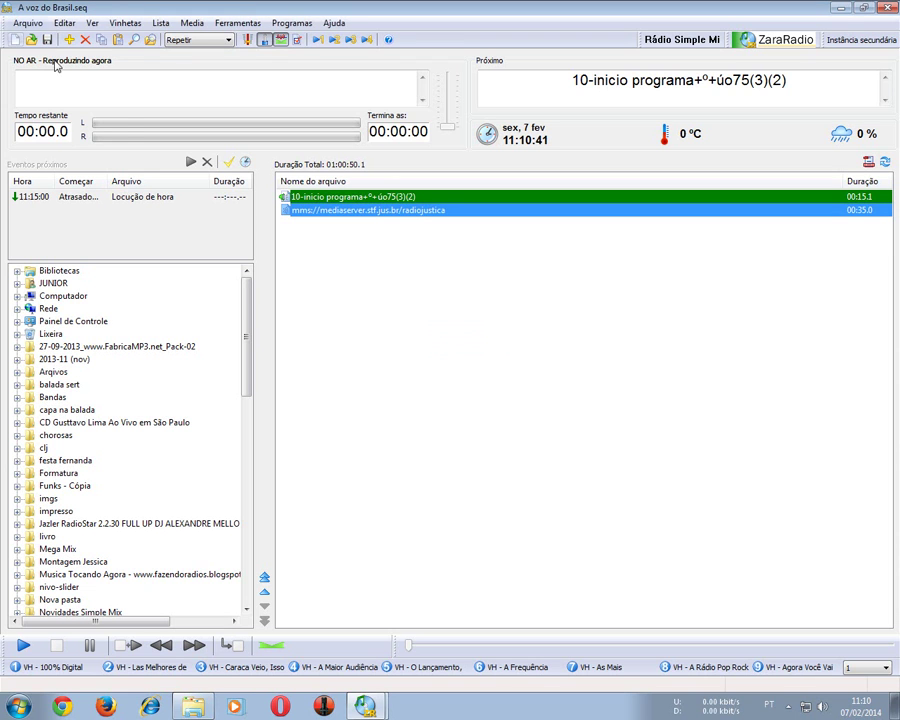
{"action": "left_click", "coordinate": [24, 23]}
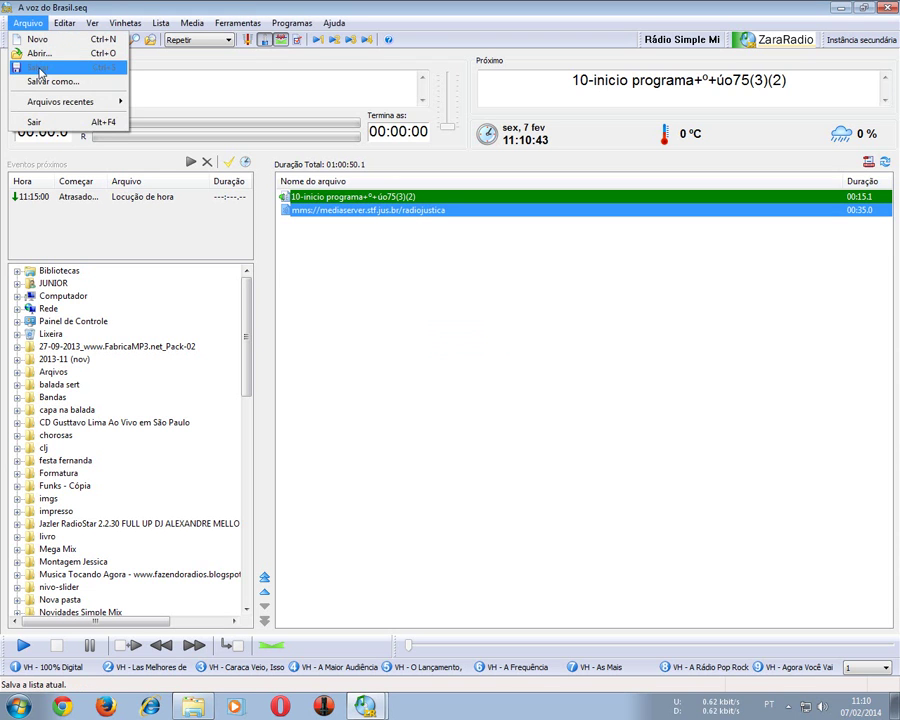
{"action": "left_click", "coordinate": [165, 159]}
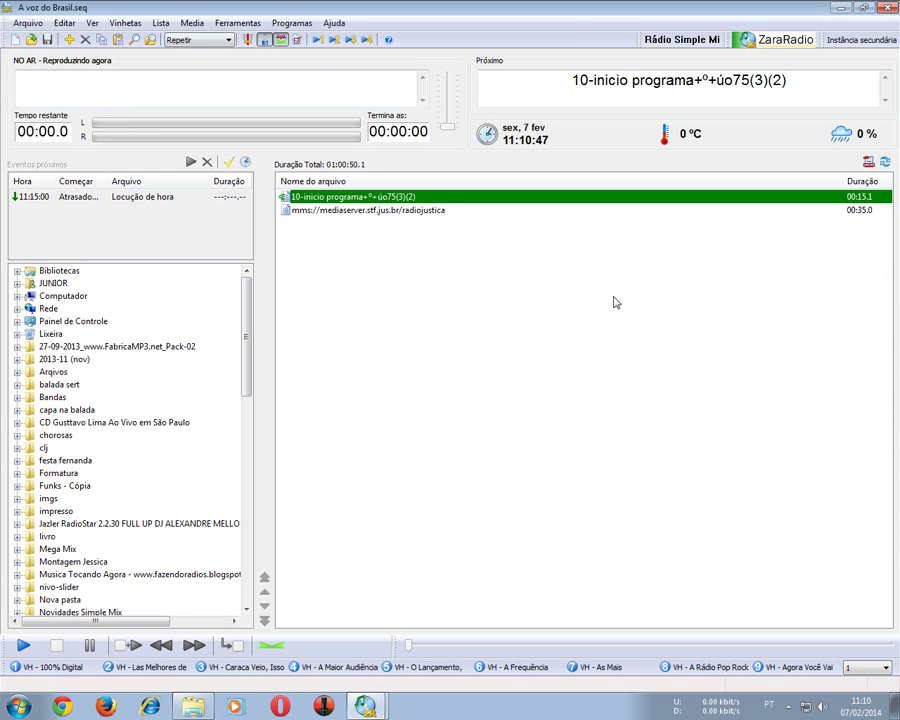
- Save the list as a Sequencia (*.seq) file named A voz do Brasil in Documentos, replacing the existing file
{"action": "left_click", "coordinate": [28, 22]}
{"action": "left_click", "coordinate": [50, 81]}
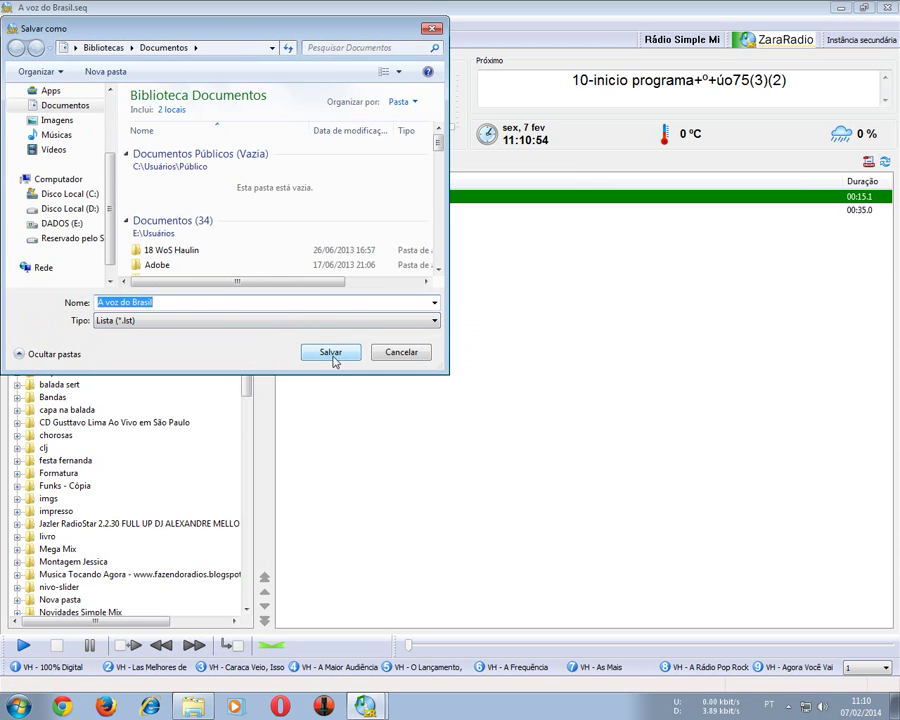
{"action": "left_click", "coordinate": [348, 322]}
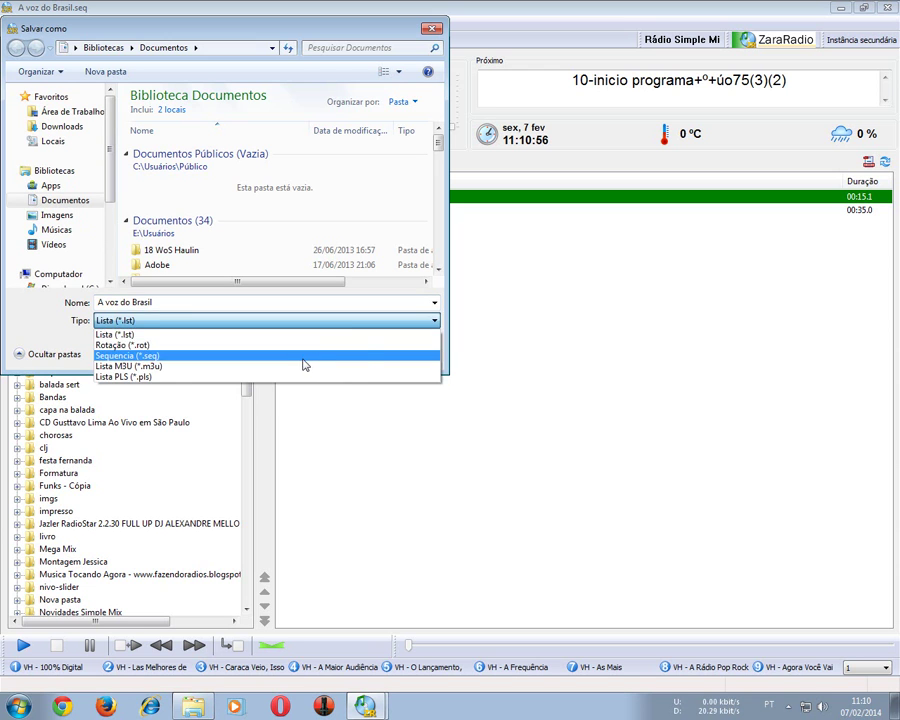
{"action": "left_click", "coordinate": [303, 358]}
{"action": "left_click", "coordinate": [344, 358]}
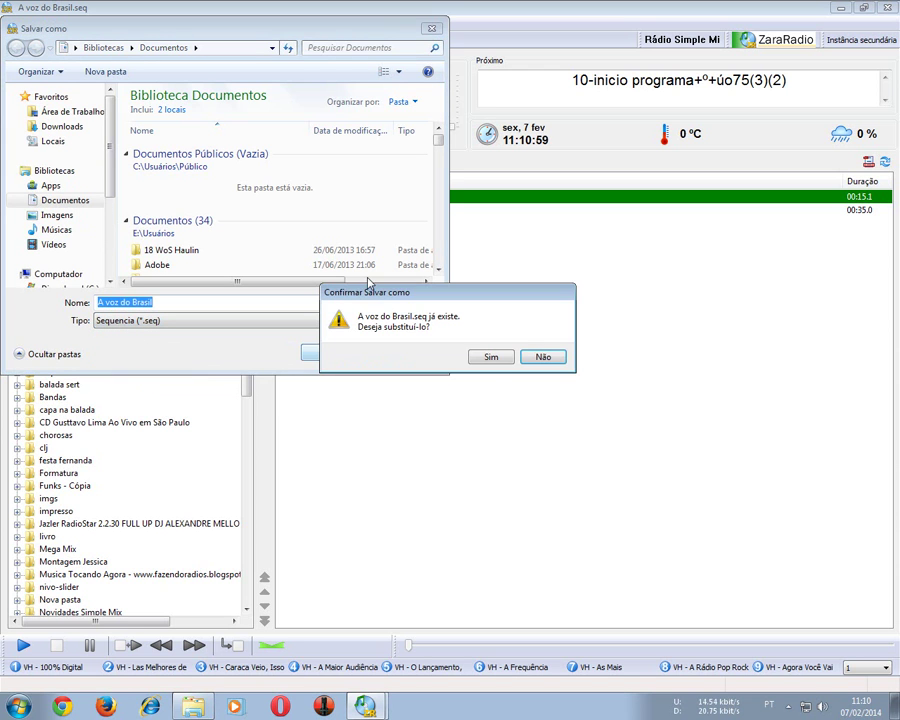
{"action": "left_click", "coordinate": [491, 358]}
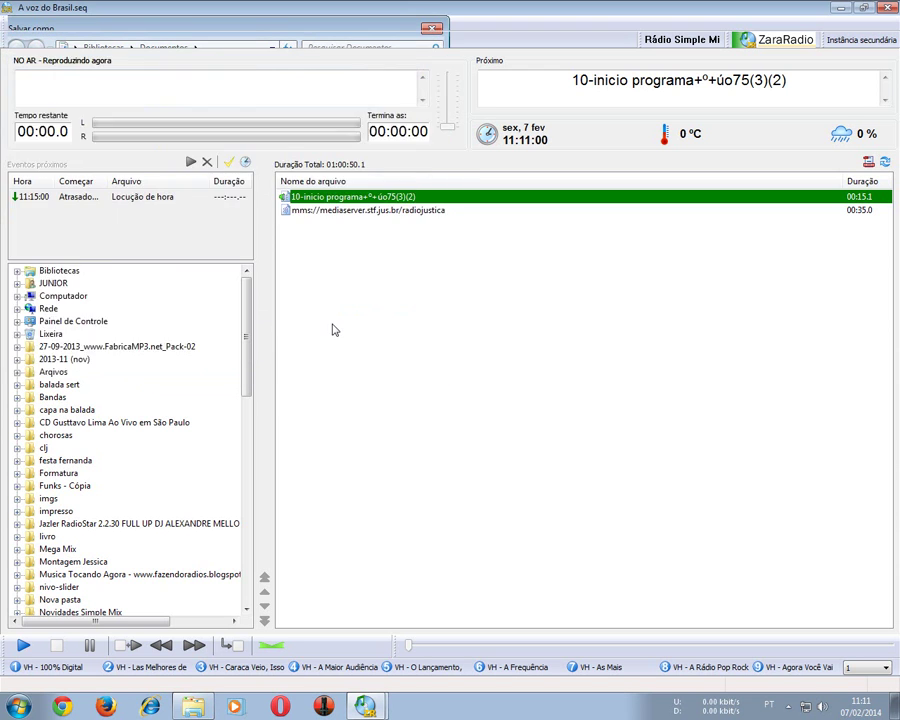
- Close the secondary ZaraRadio instance and switch back to the main ZaraRadio window
{"action": "left_click", "coordinate": [887, 7]}
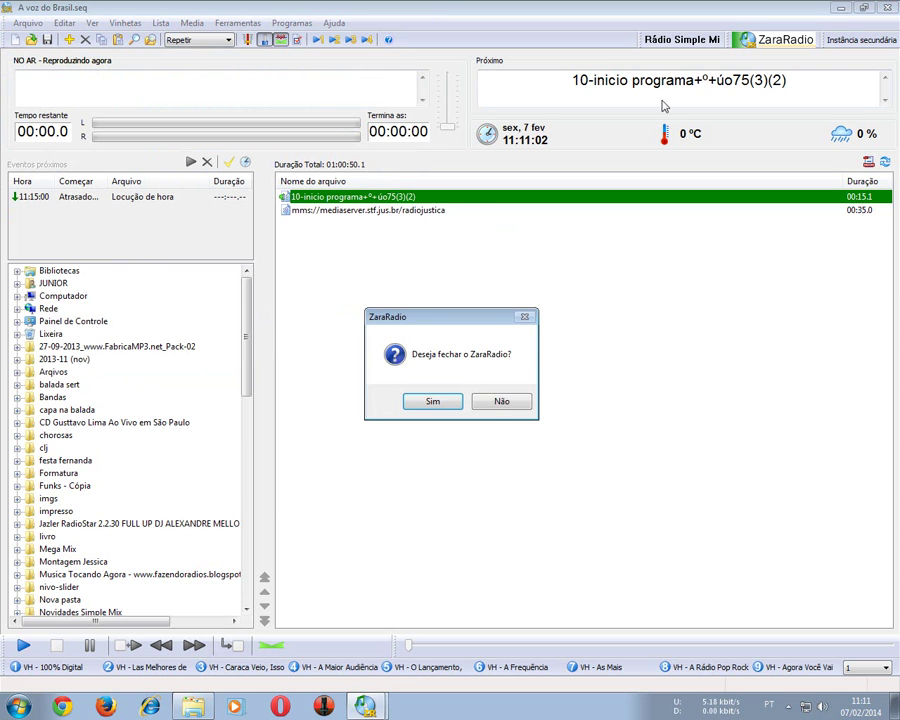
{"action": "left_click", "coordinate": [430, 399]}
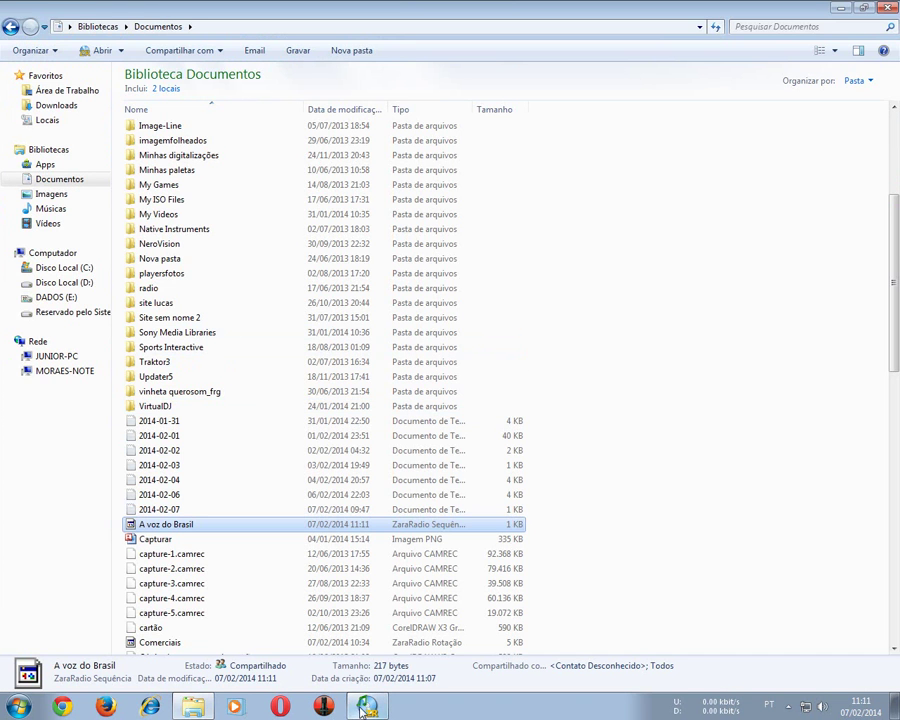
{"action": "left_click", "coordinate": [363, 707]}
- Set the A voz do Brasil event's start time to 11:11:45, and confirm the event and the events list
{"action": "left_click", "coordinate": [245, 163]}
{"action": "left_click", "coordinate": [285, 338]}
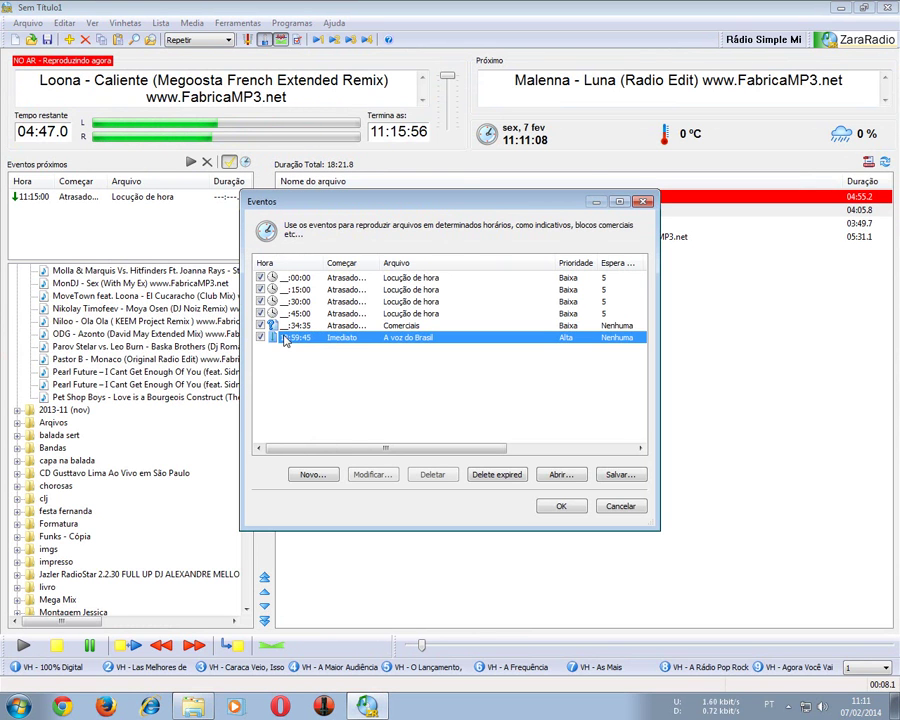
{"action": "left_click", "coordinate": [372, 474]}
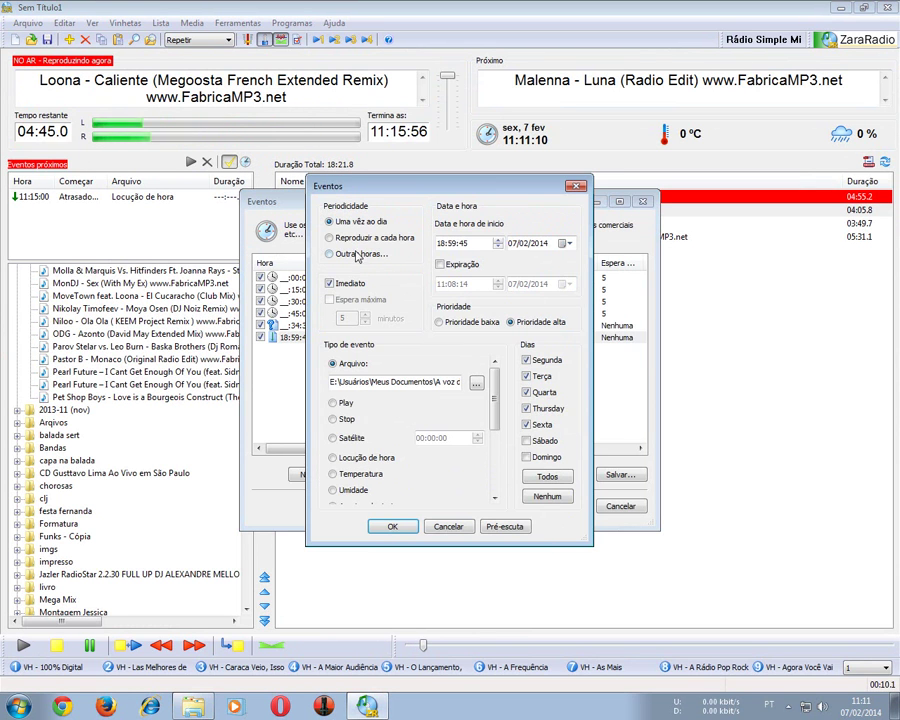
{"action": "left_click", "coordinate": [442, 243]}
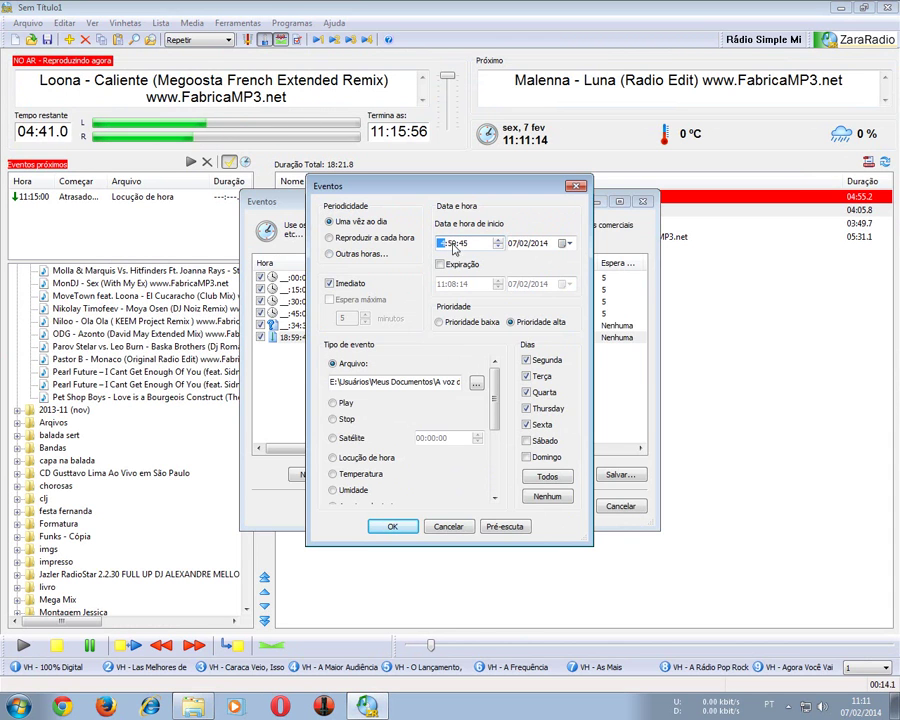
{"action": "type", "text": "11:"}
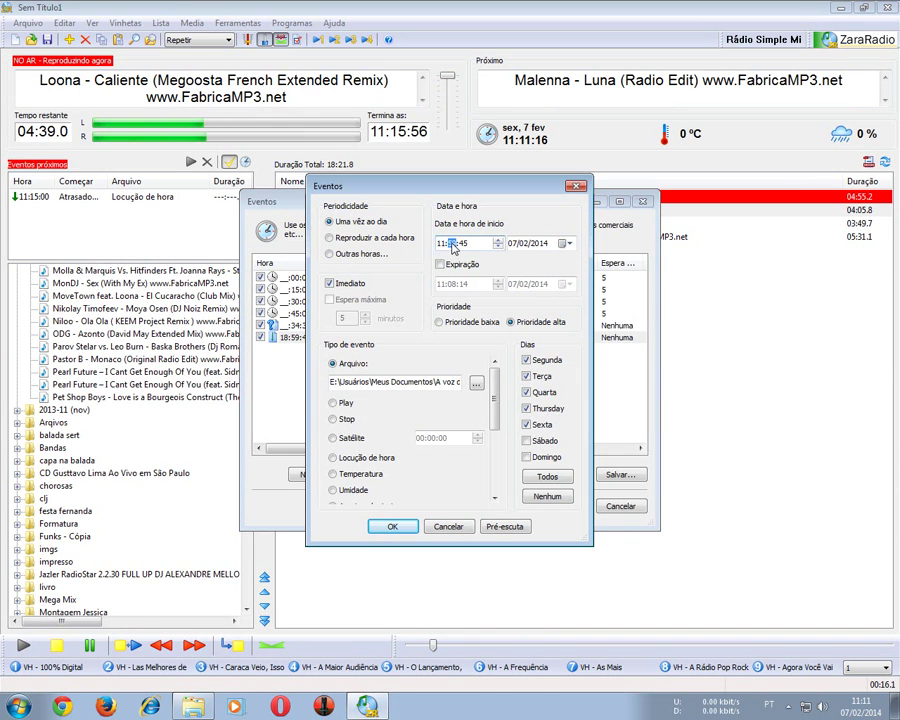
{"action": "type", "text": "12:"}
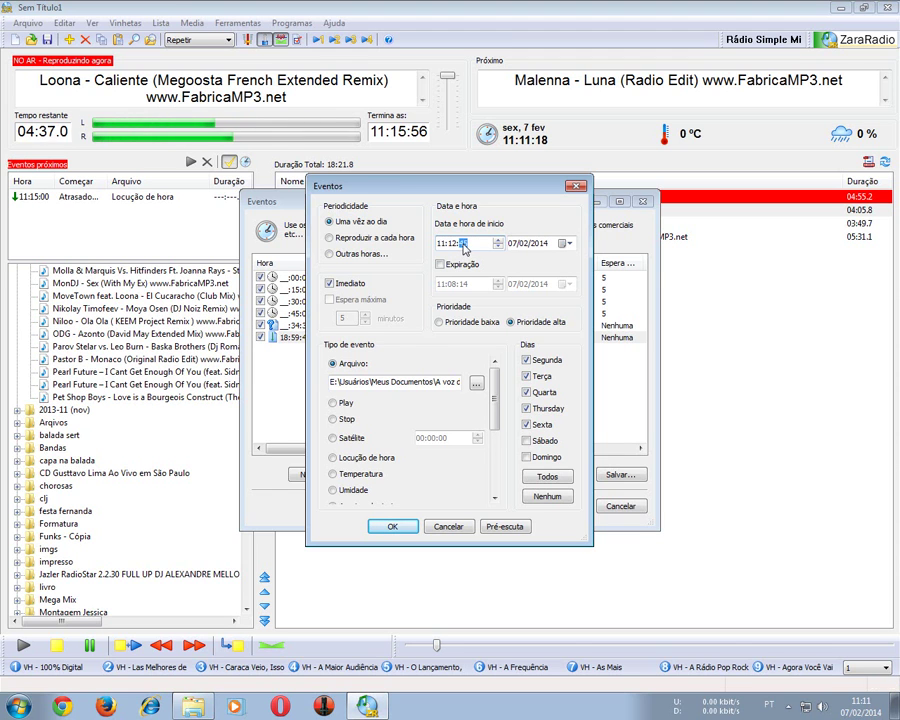
{"action": "type", "text": "00"}
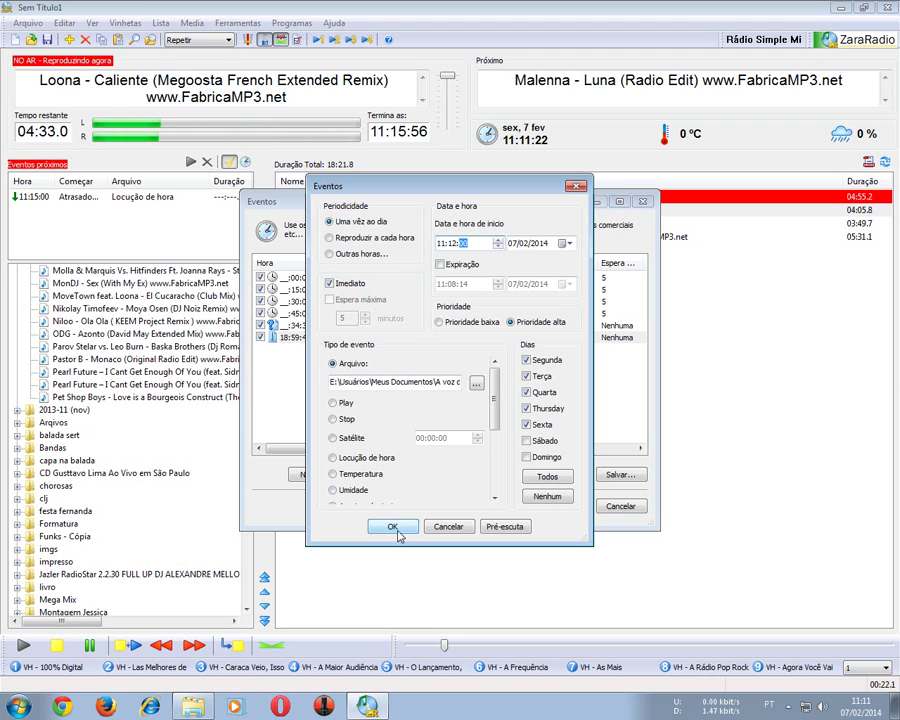
{"action": "left_click", "coordinate": [452, 243]}
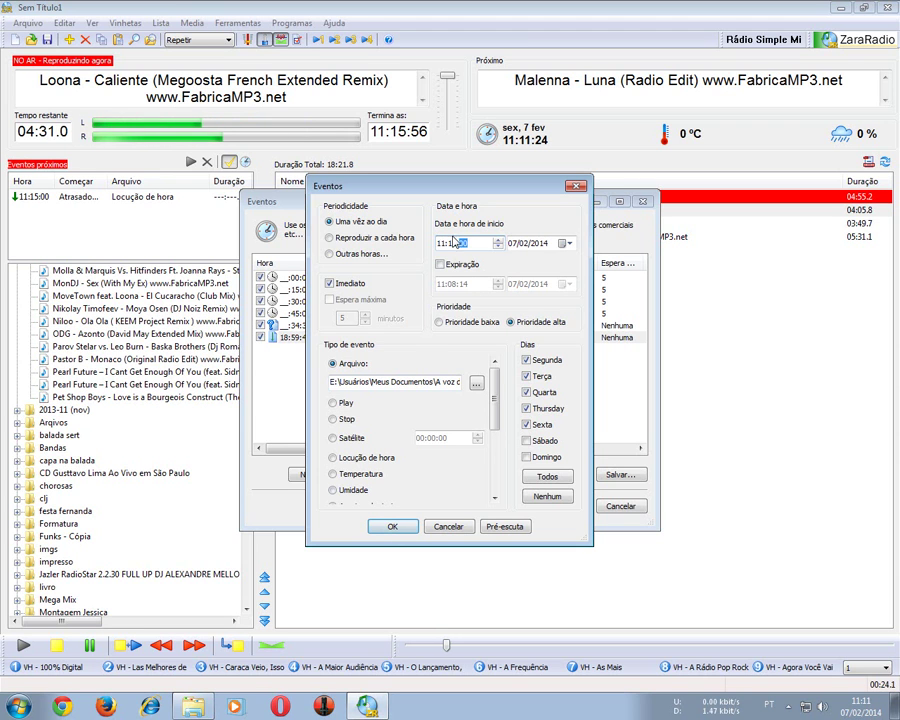
{"action": "type", "text": "11:45"}
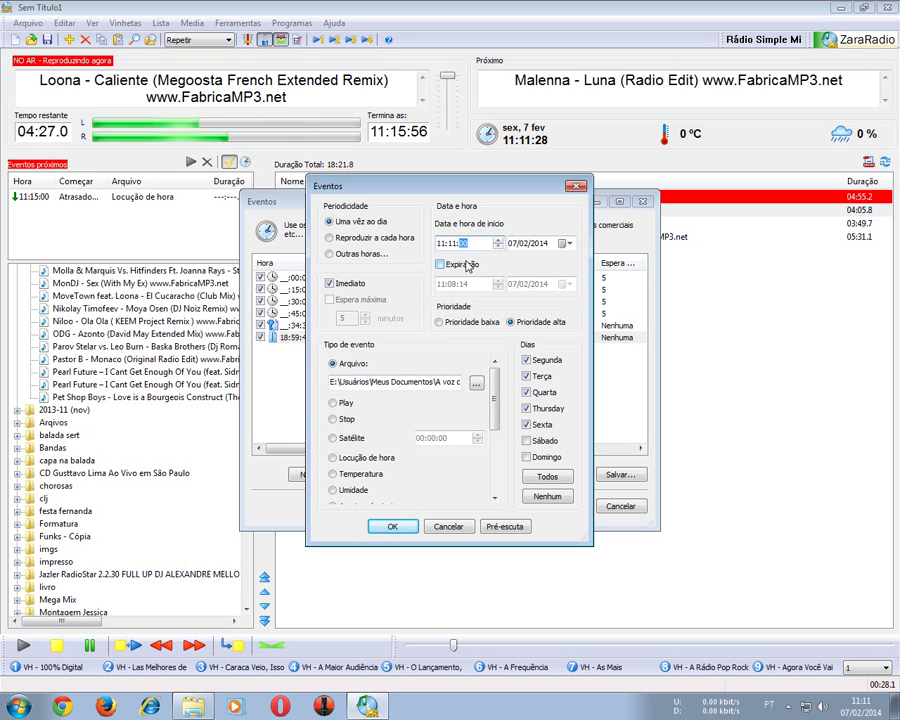
{"action": "left_click", "coordinate": [402, 528]}
{"action": "left_click", "coordinate": [550, 506]}
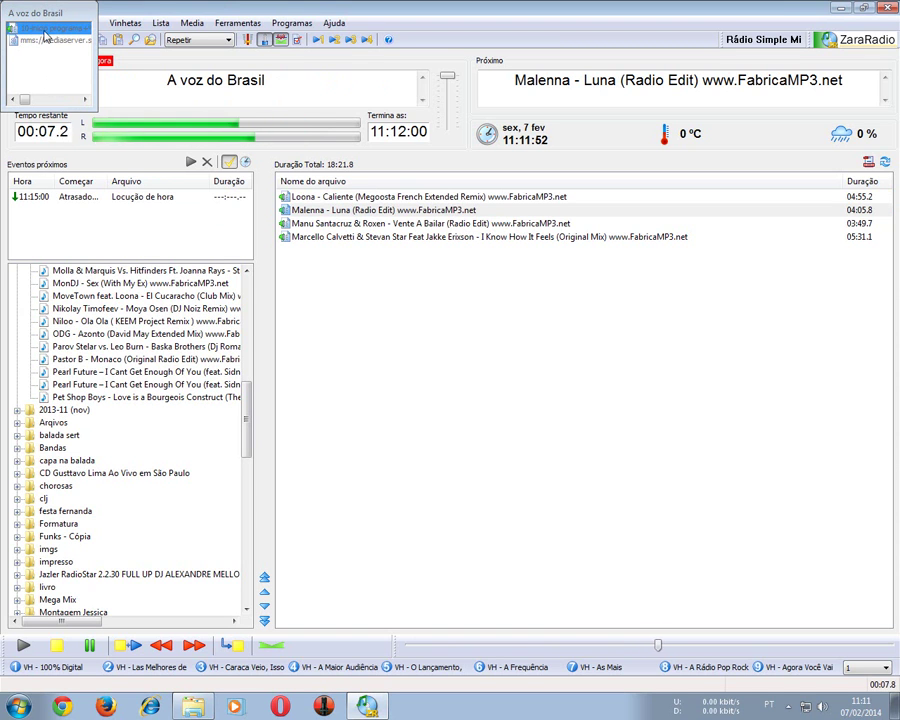
- Widen the A voz do Brasil playback window and move it over the playlist to follow the radiojustica entry
{"action": "left_click_drag", "start_coordinate": [90, 106], "coordinate": [307, 103]}
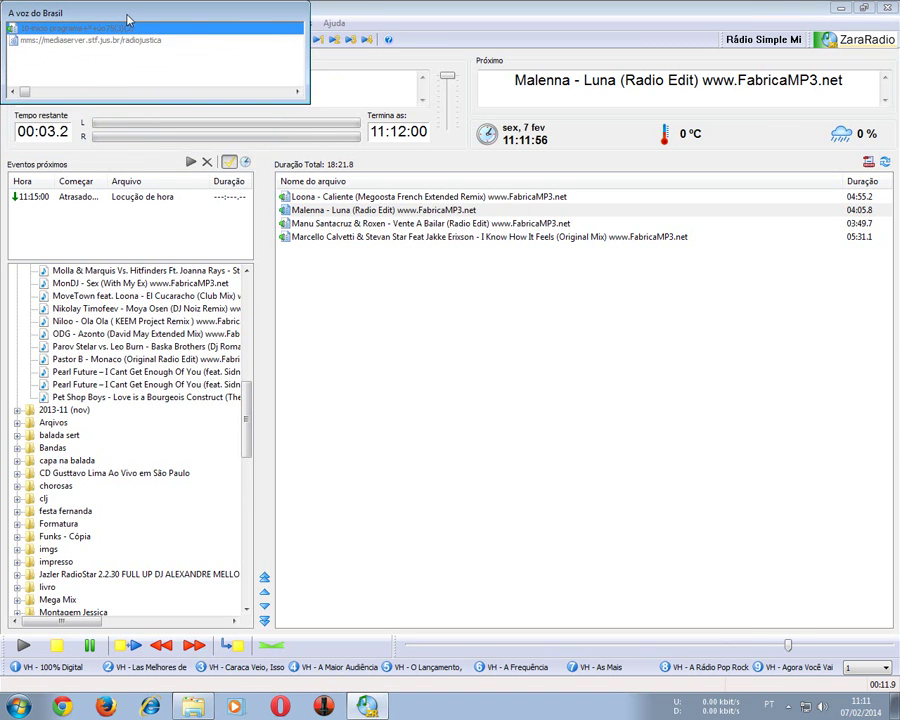
{"action": "left_click_drag", "start_coordinate": [125, 14], "coordinate": [637, 248]}
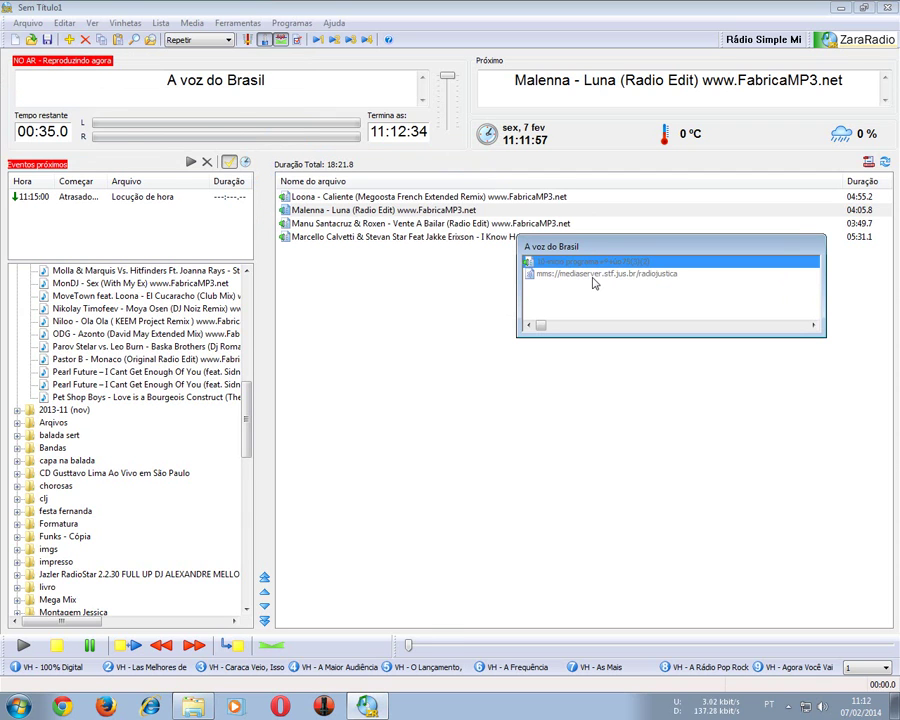
{"action": "left_click", "coordinate": [592, 276]}
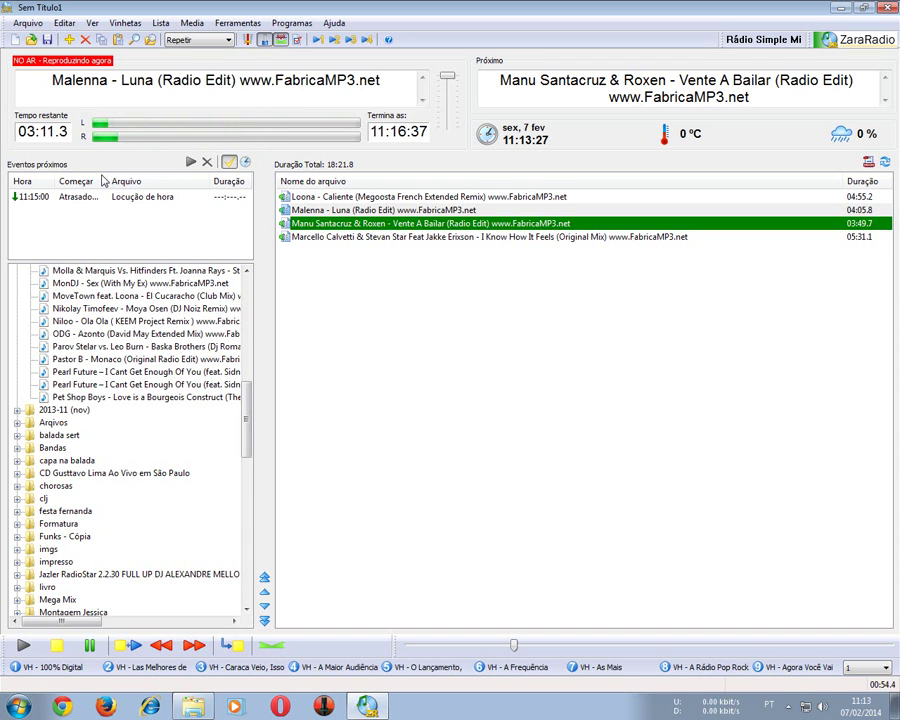
- Stop the playback of the current track
{"action": "left_click", "coordinate": [57, 646]}
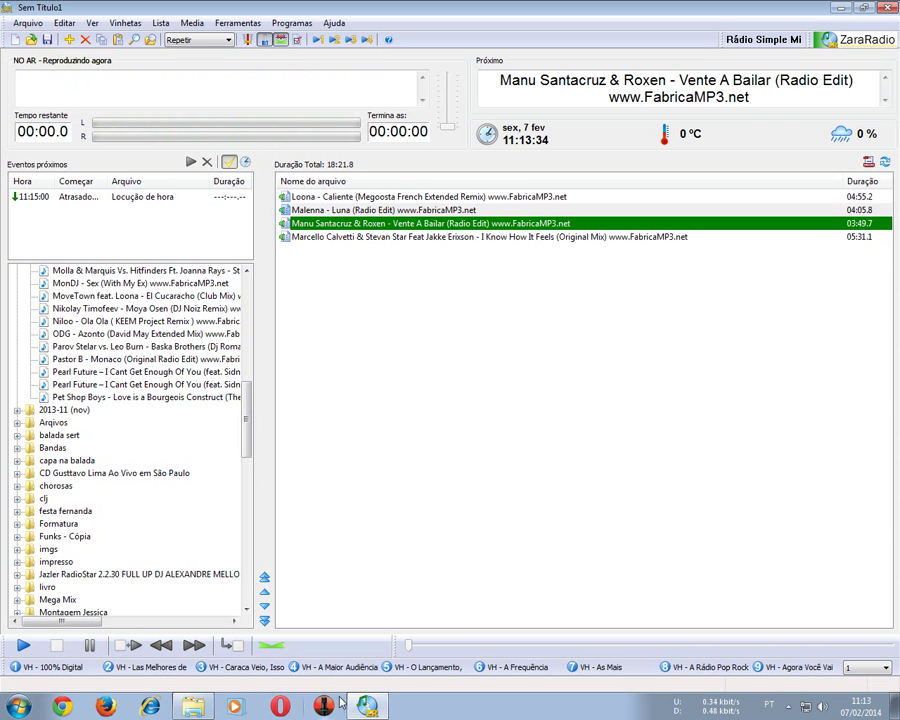
{"action": "mouse_move", "coordinate": [372, 702]}
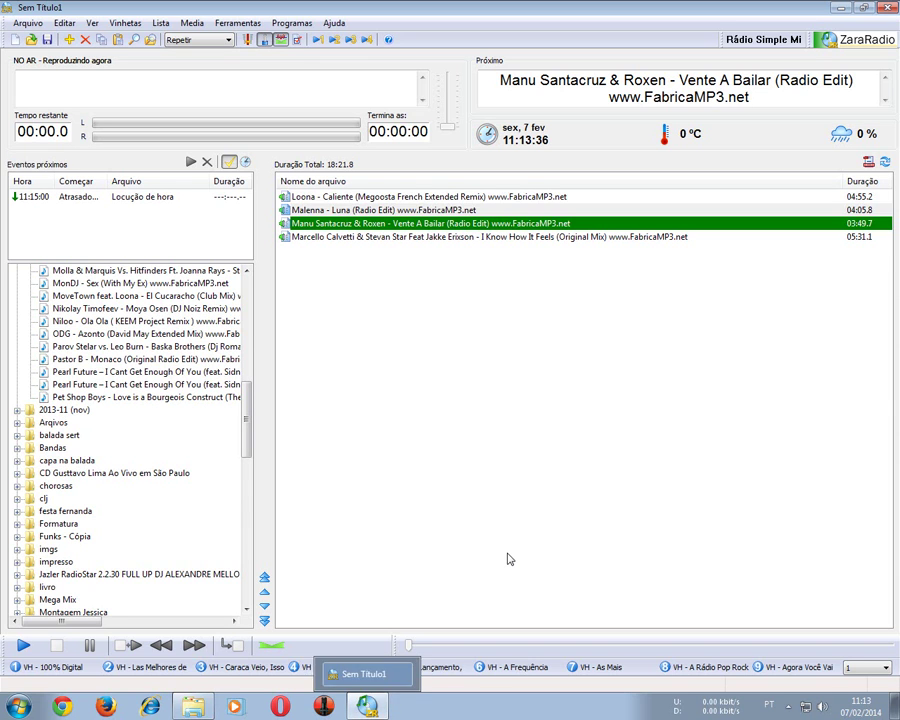